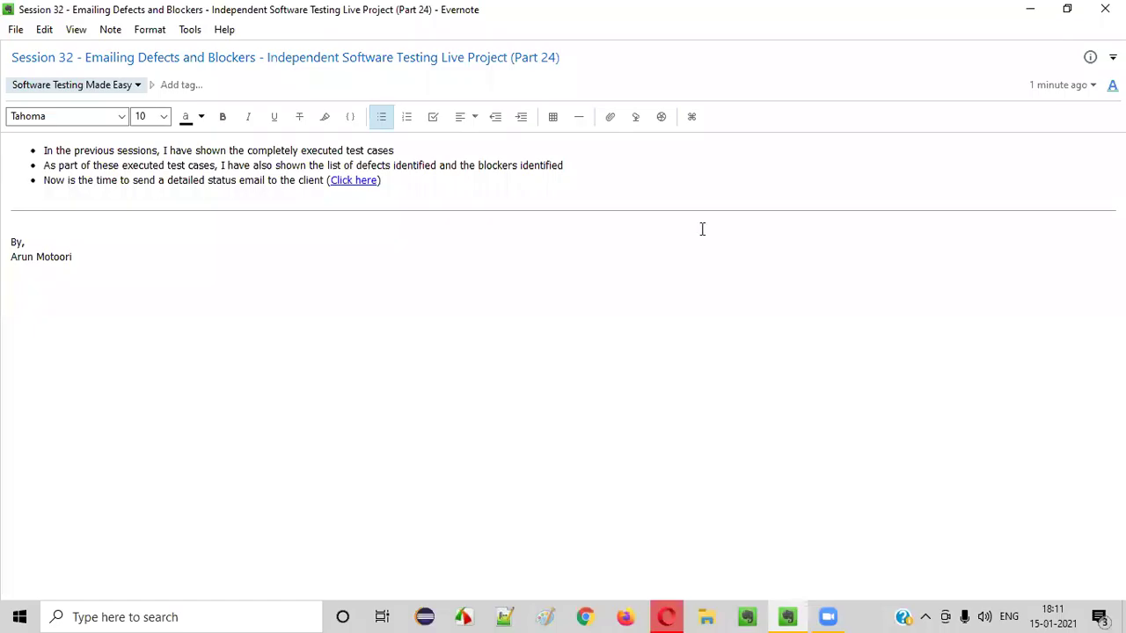
Highlight 'Session 32', '(Part 24)' and 'Emailing Defects and Blockers' in the note title
left_click_drag(74, 57, 9, 57)
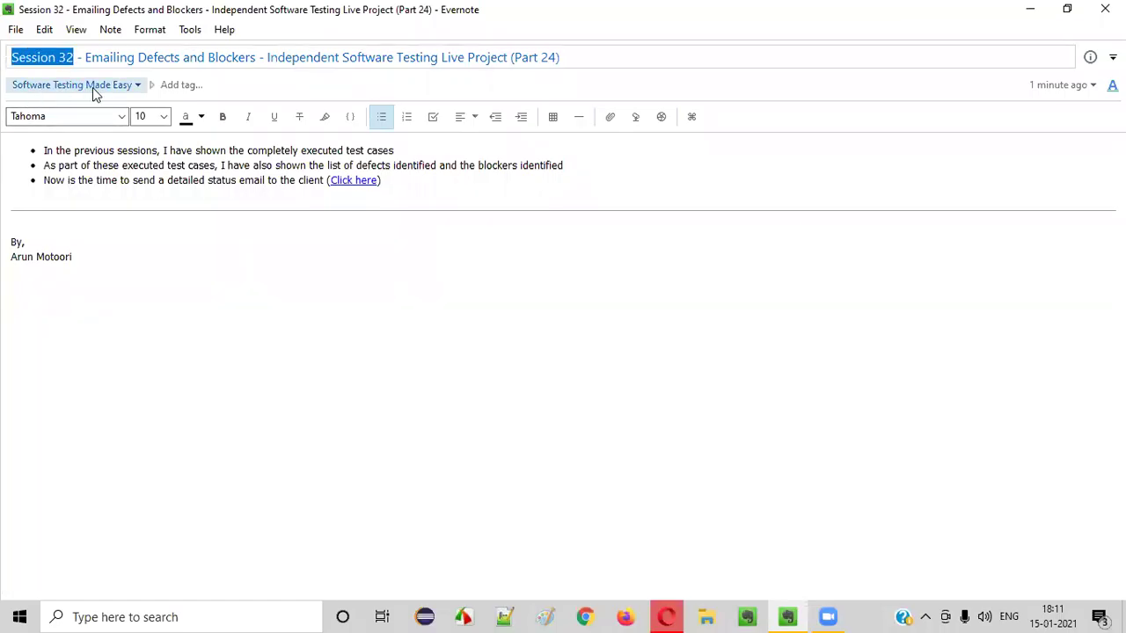
left_click_drag(439, 57, 556, 58)
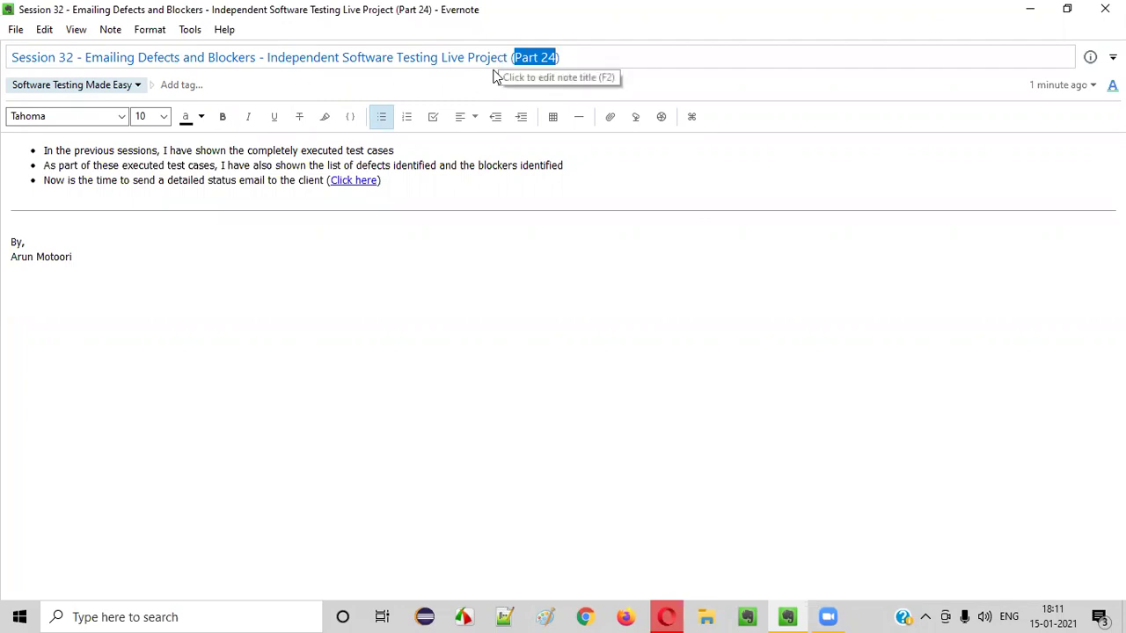
left_click_drag(85, 57, 257, 63)
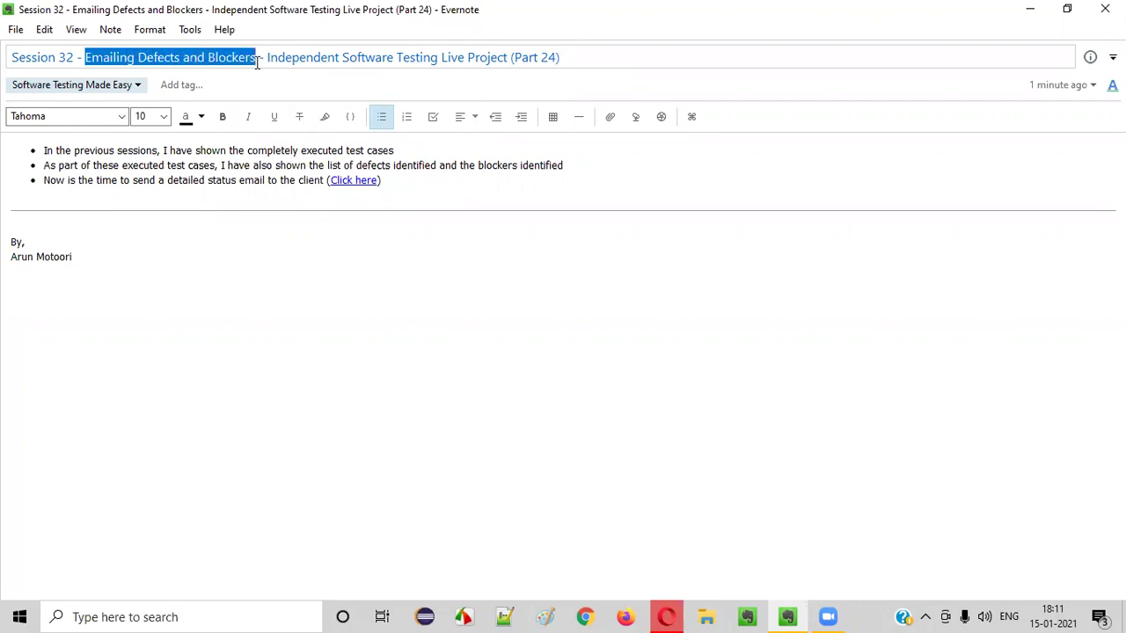
left_click(289, 242)
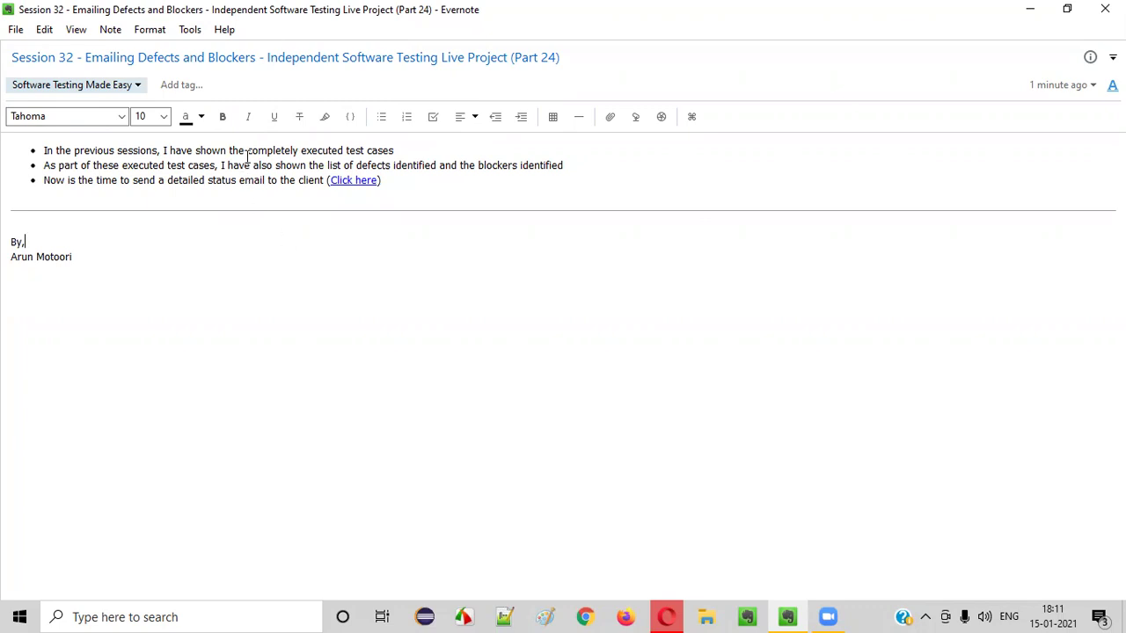
Highlight 'executed test cases', 'list of defects' and 'blockers identified' in the first two bullets
left_click_drag(247, 151, 408, 156)
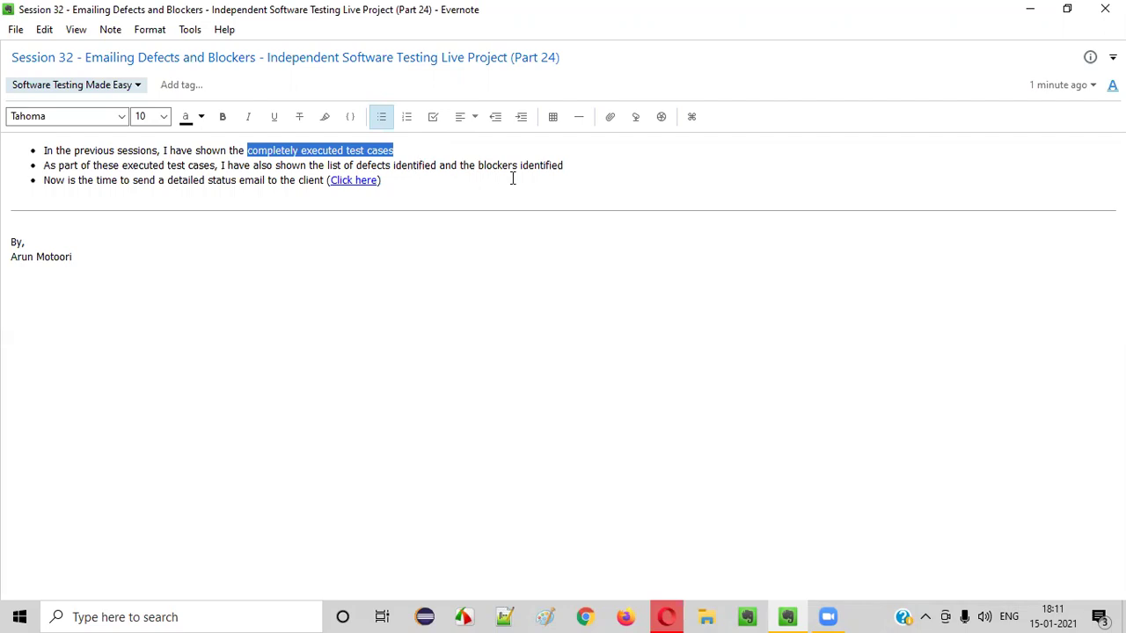
left_click_drag(482, 165, 586, 158)
left_click(586, 206)
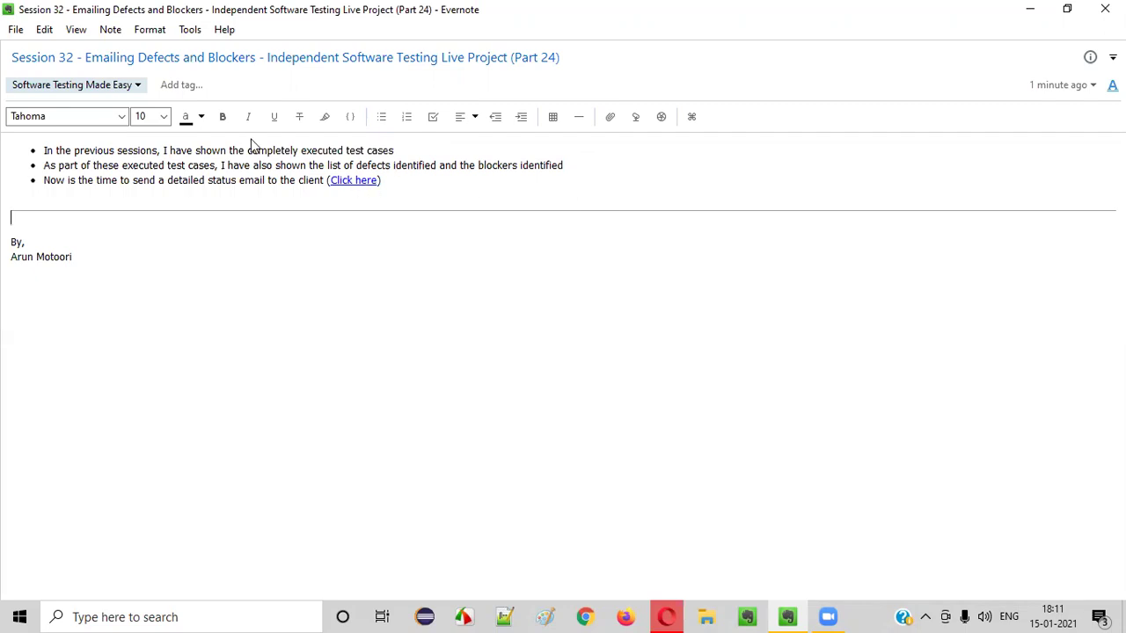
left_click_drag(305, 150, 410, 145)
left_click(410, 145)
left_click_drag(309, 167, 392, 166)
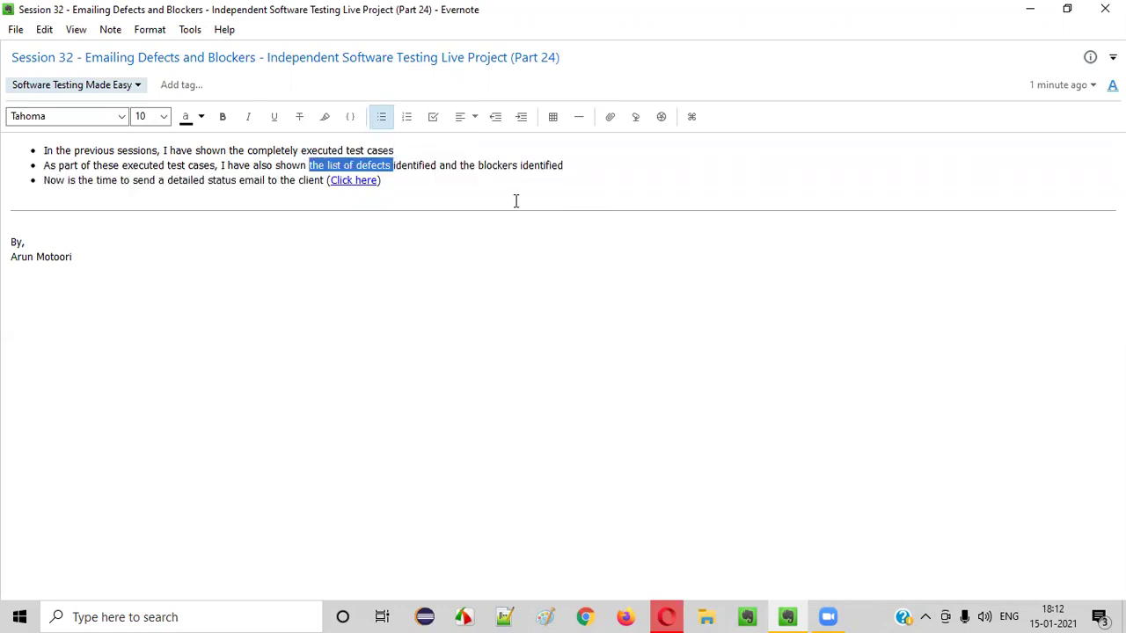
left_click(404, 211)
left_click_drag(312, 165, 442, 166)
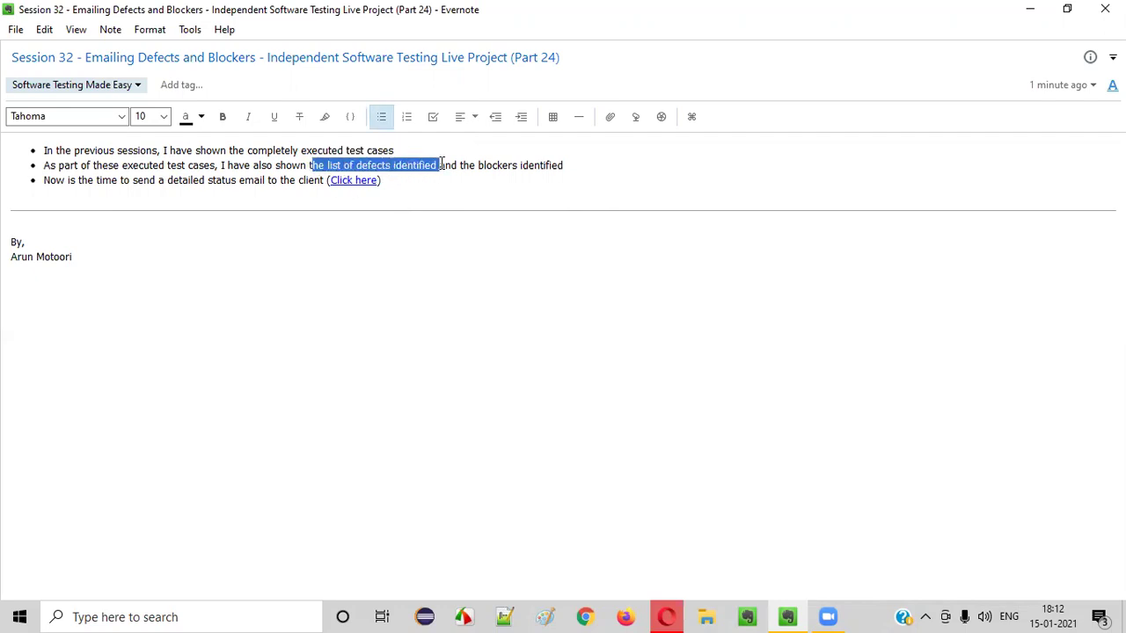
left_click_drag(323, 150, 407, 145)
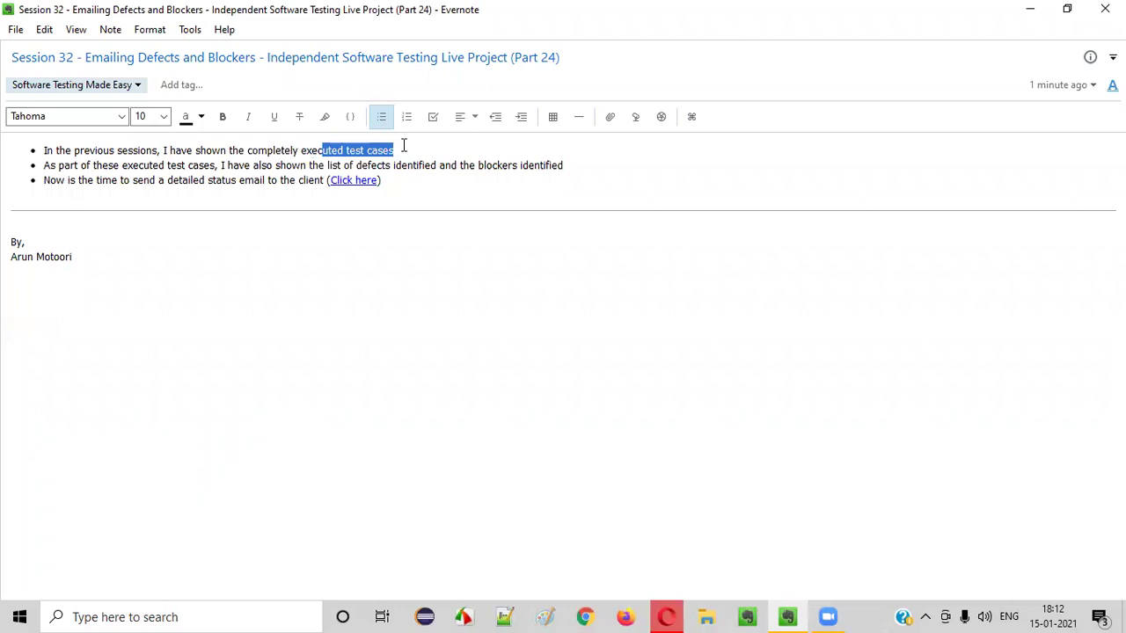
left_click(457, 212)
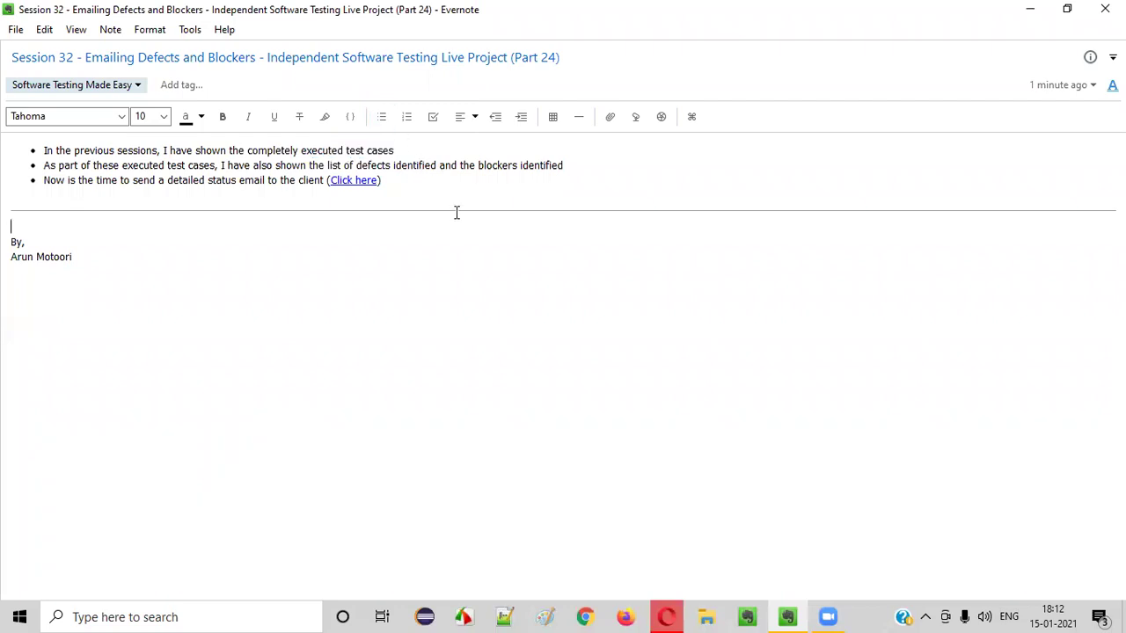
left_click_drag(306, 150, 400, 148)
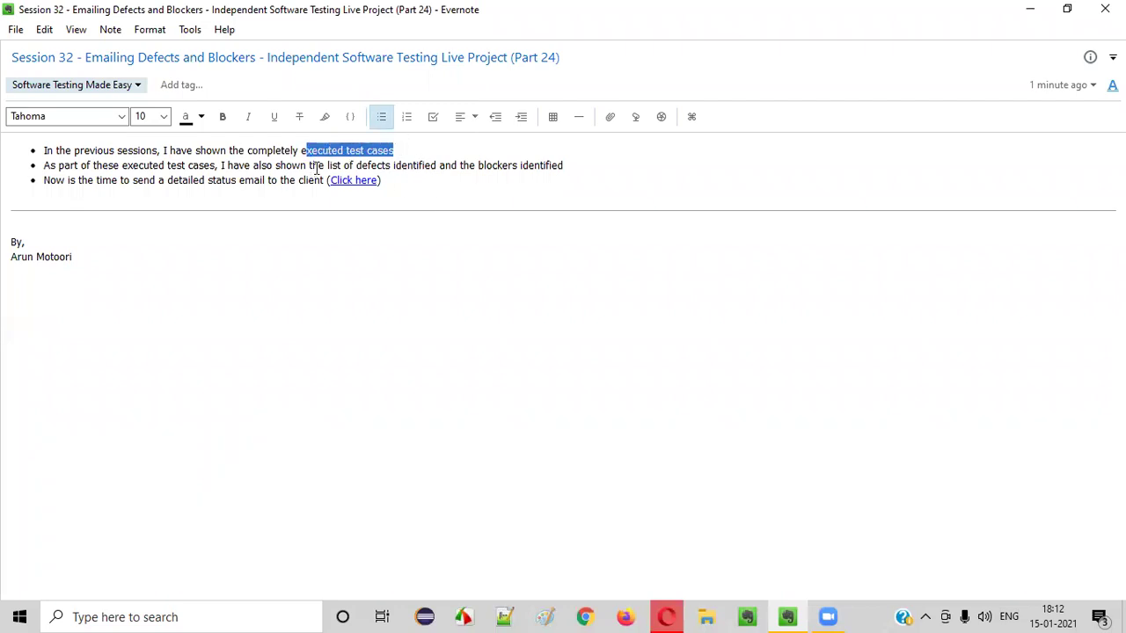
left_click_drag(312, 165, 431, 164)
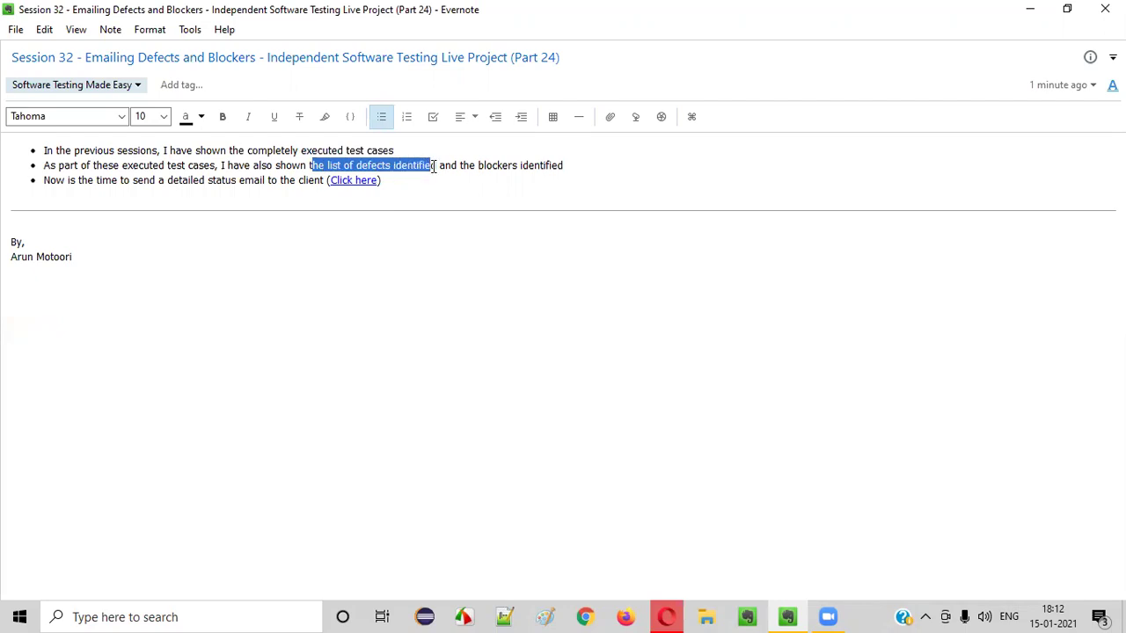
left_click(455, 231)
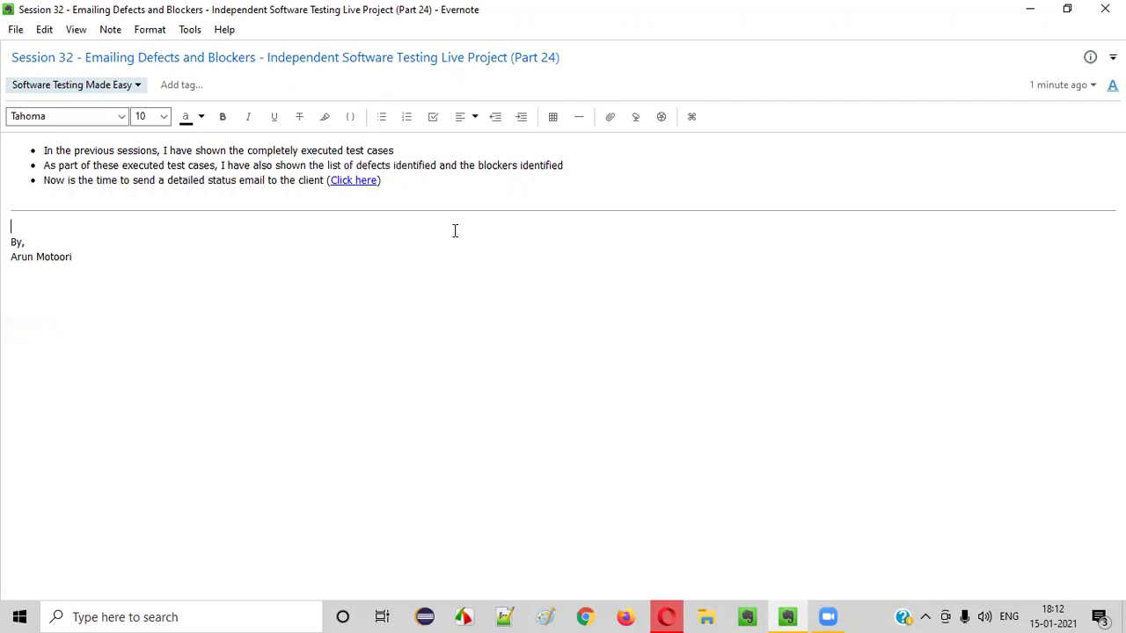
left_click_drag(273, 151, 396, 149)
left_click_drag(301, 150, 407, 144)
left_click_drag(477, 165, 578, 167)
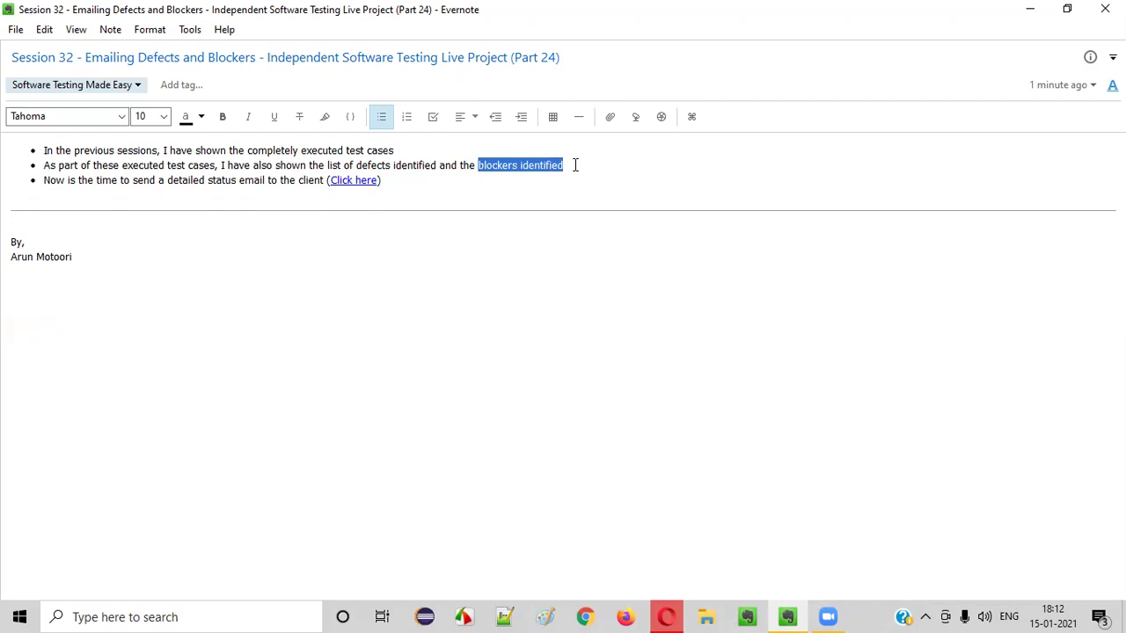
Highlight both bullets together, then 'detailed status email' in the third bullet, reviewing each phrase again
left_click_drag(301, 150, 399, 145)
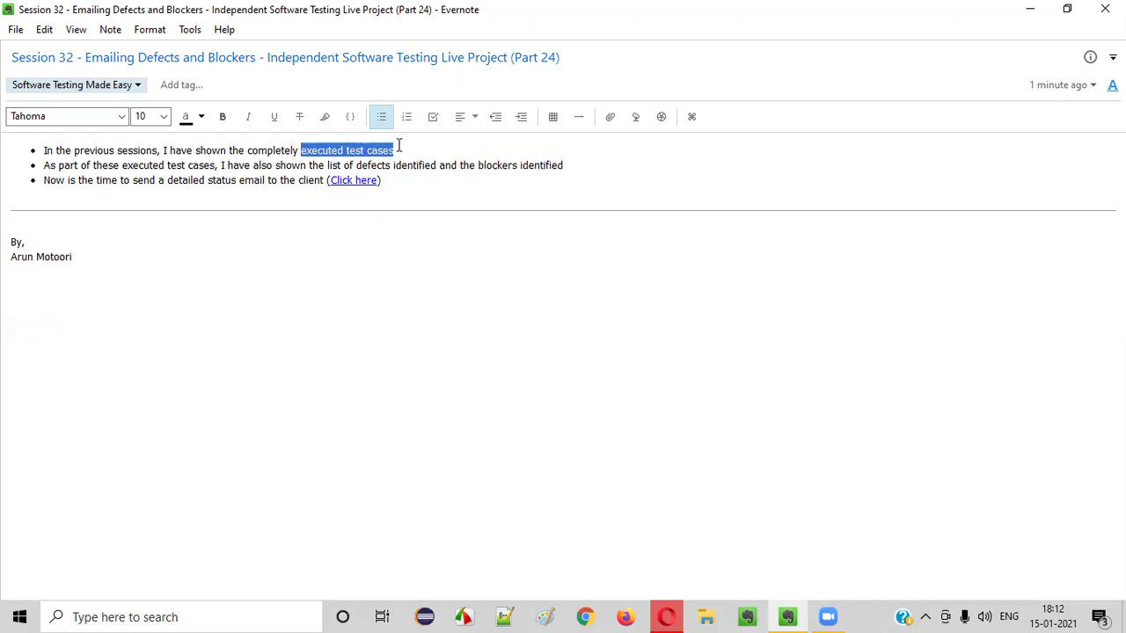
left_click_drag(564, 167, 16, 152)
left_click(457, 309)
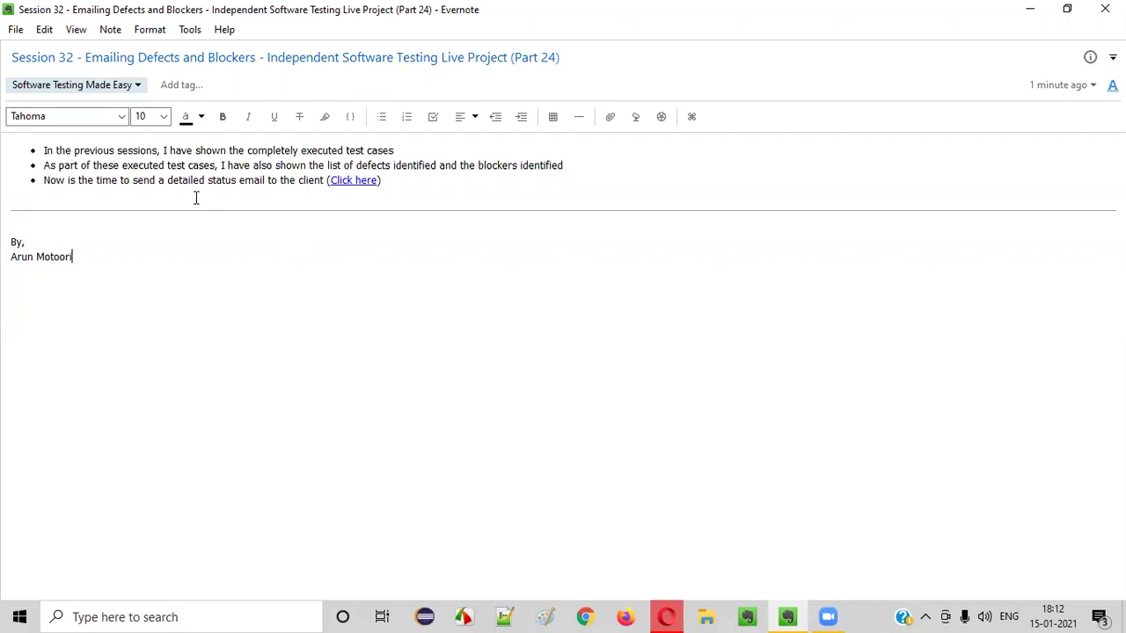
left_click_drag(167, 180, 584, 164)
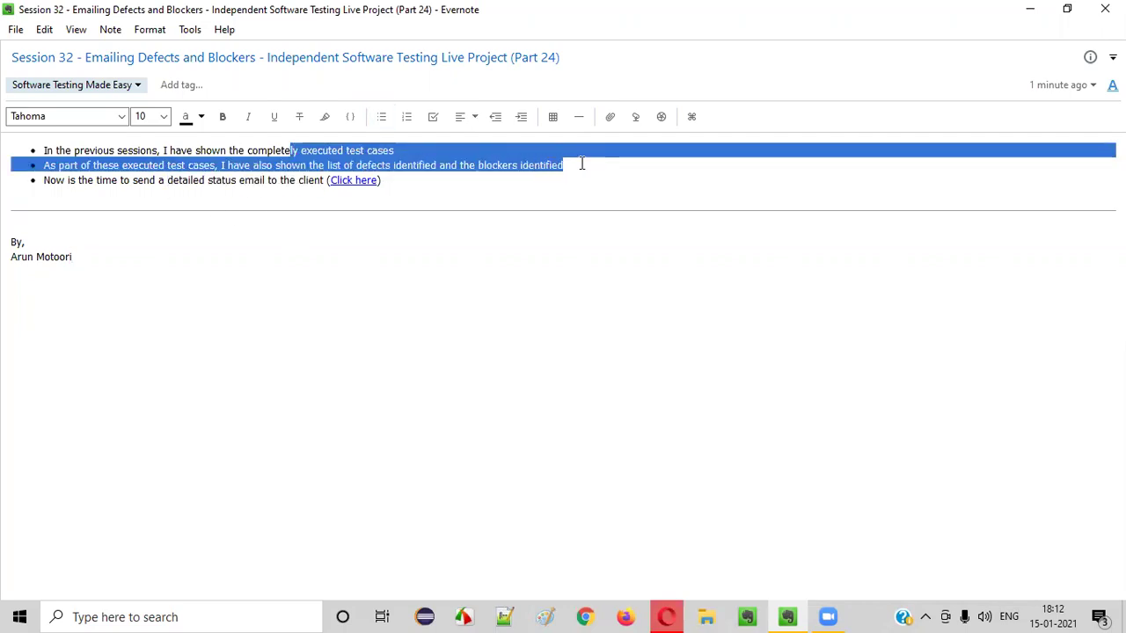
left_click(577, 168)
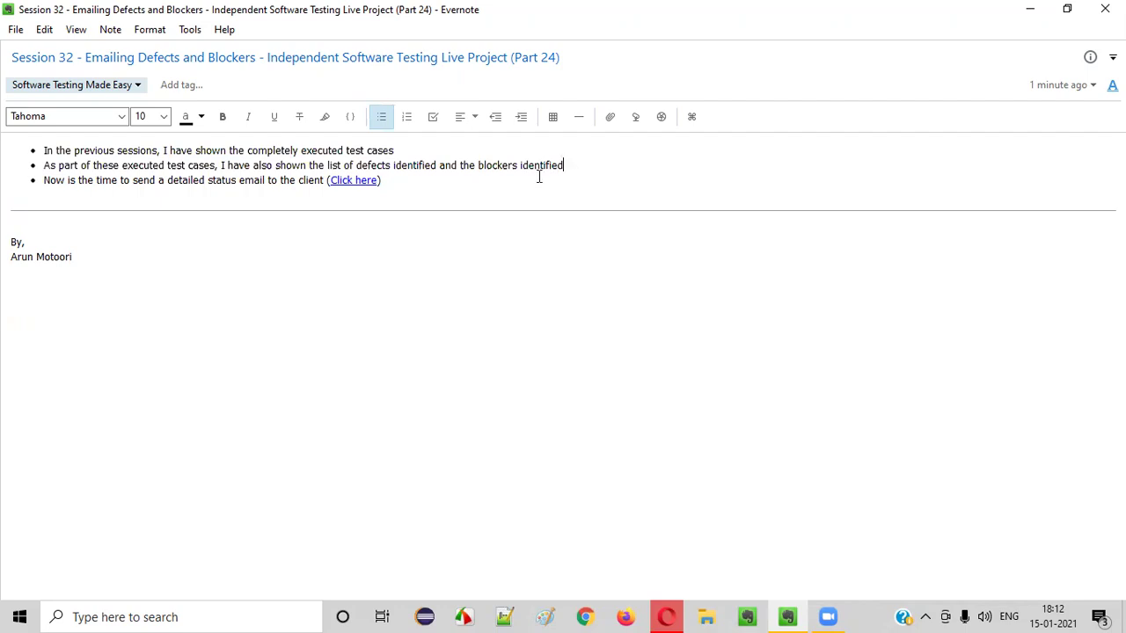
left_click_drag(476, 167, 575, 166)
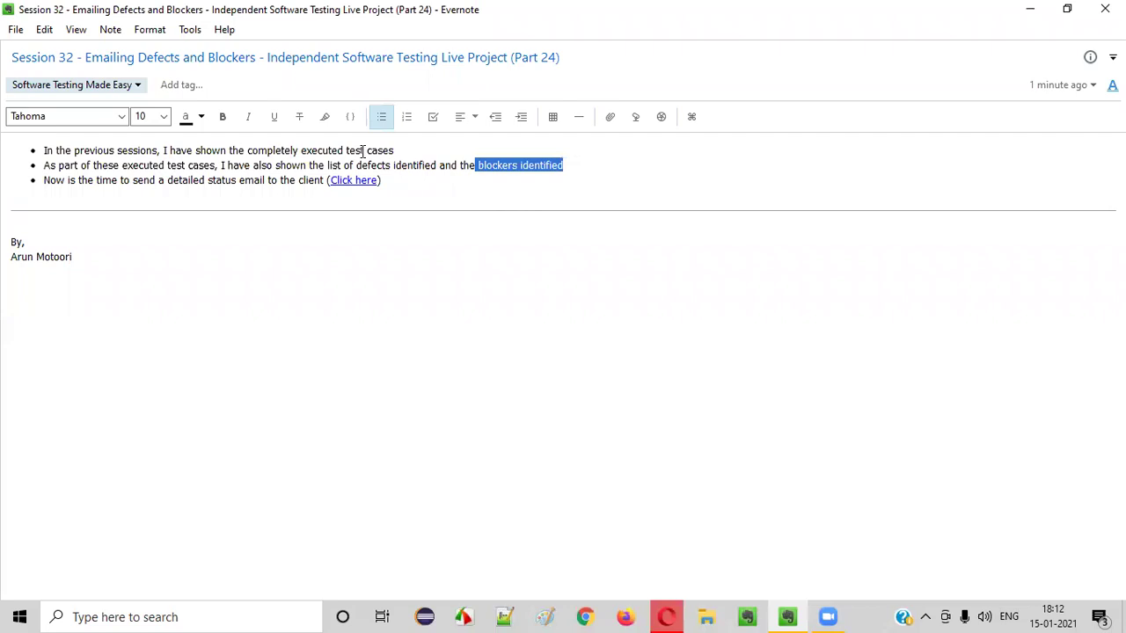
left_click_drag(335, 150, 397, 152)
left_click(454, 247)
left_click_drag(256, 166, 408, 165)
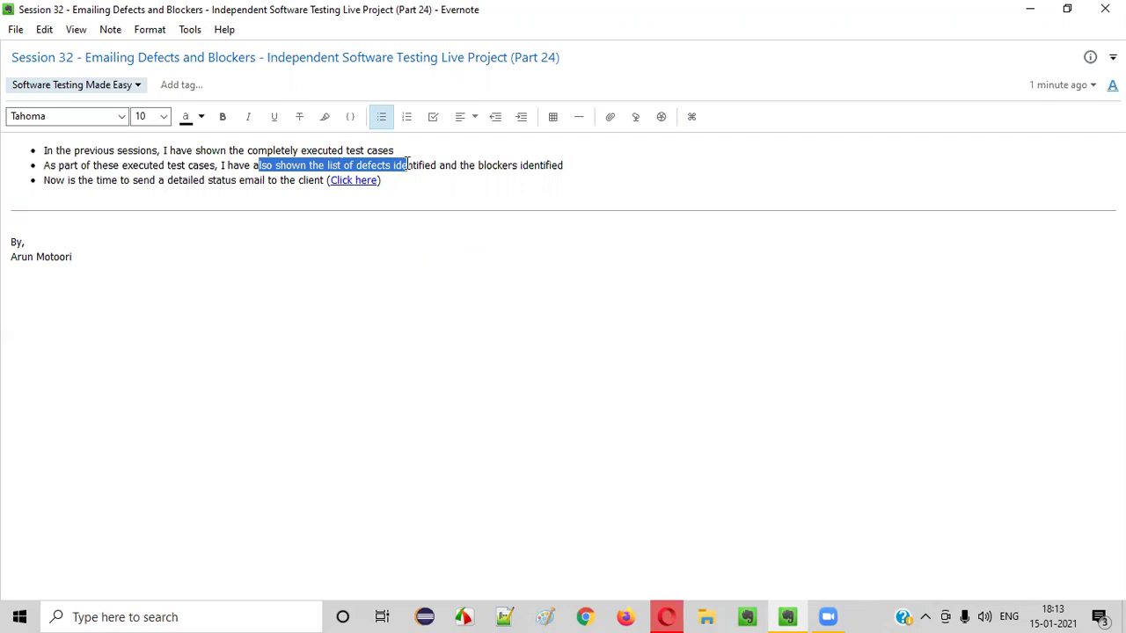
left_click(370, 219)
left_click_drag(300, 166, 439, 158)
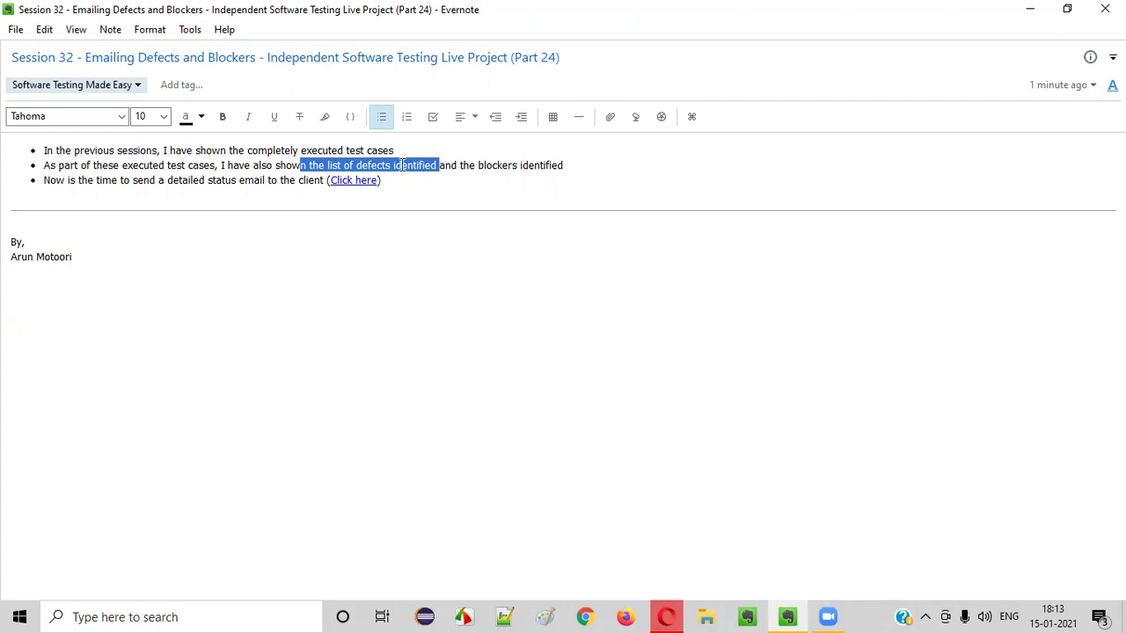
left_click_drag(478, 166, 624, 161)
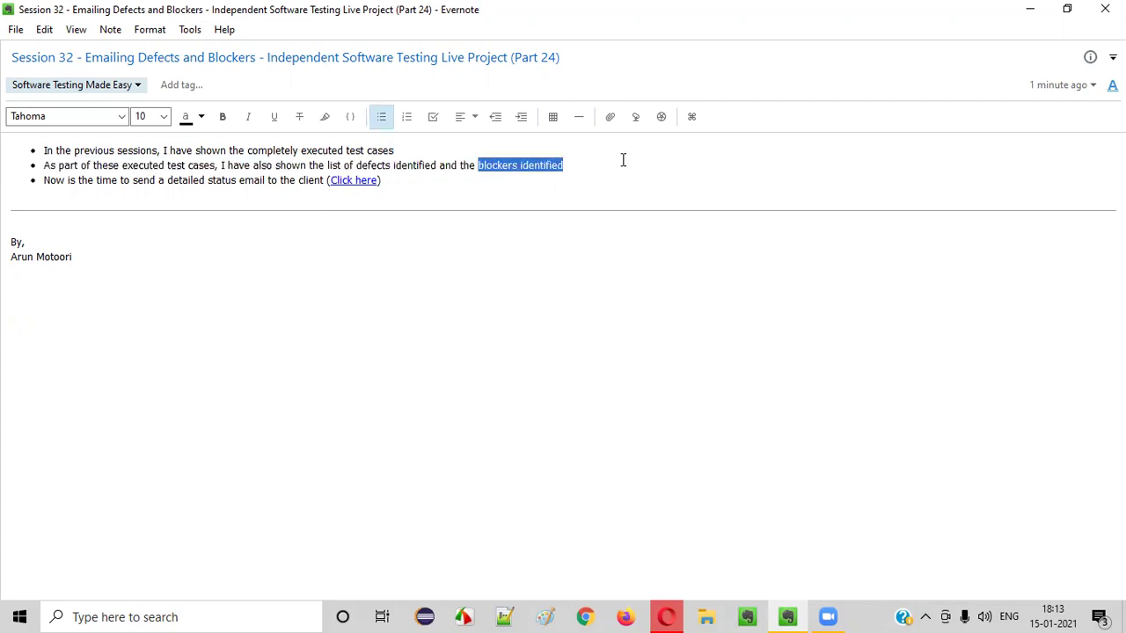
left_click_drag(296, 150, 422, 153)
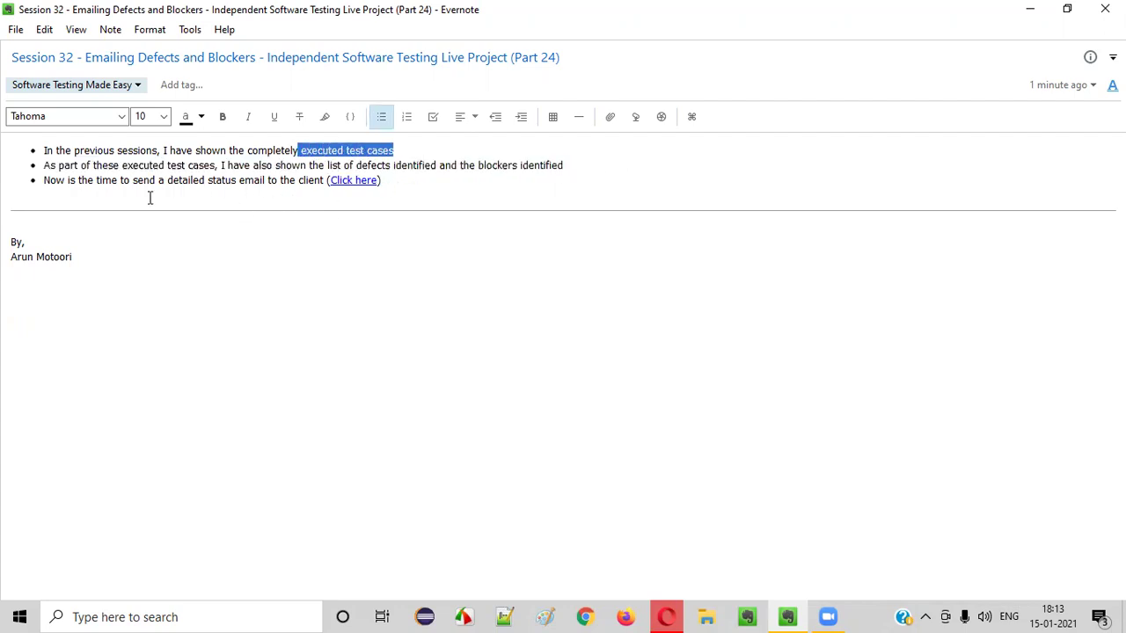
left_click_drag(170, 182, 596, 171)
left_click(557, 183)
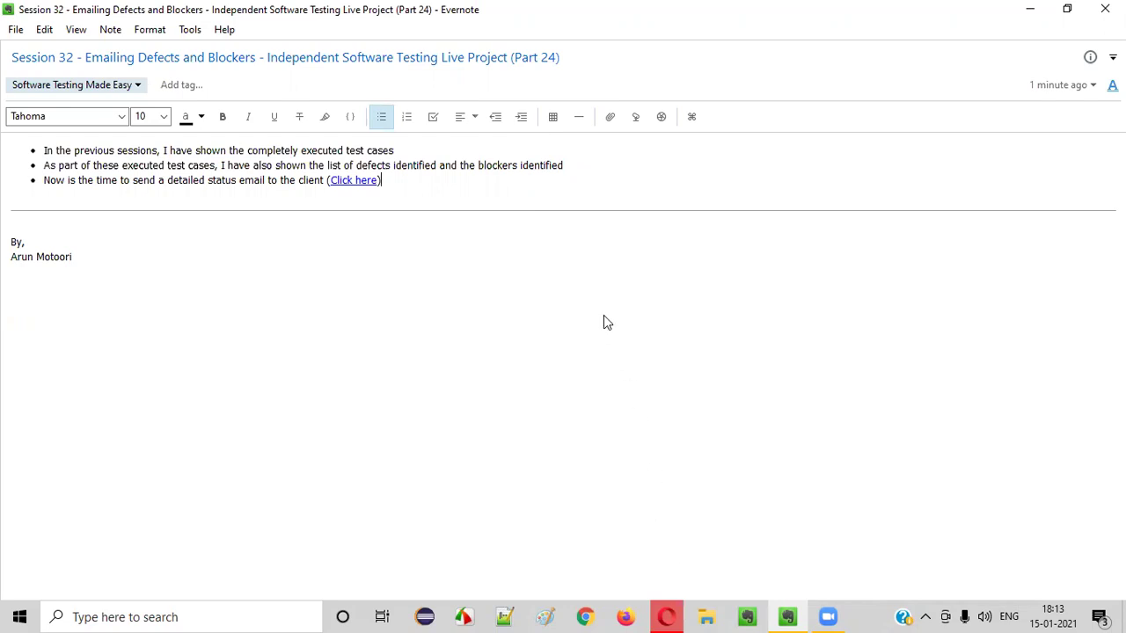
Copy the address of the note's 'Click here' link
right_click(363, 182)
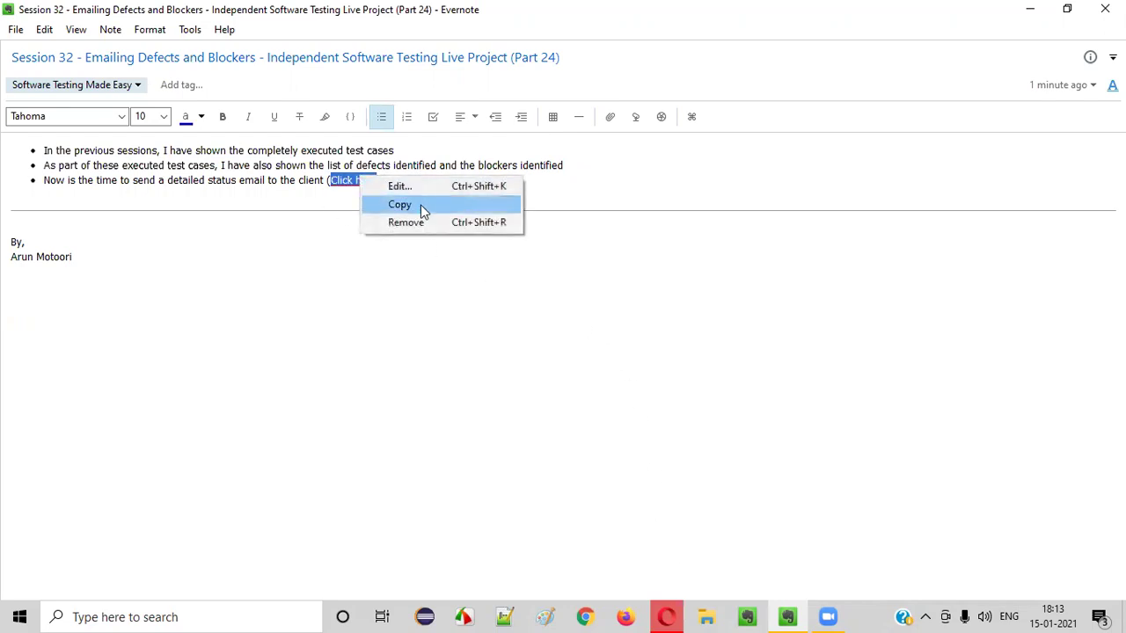
left_click(421, 206)
mouse_move(666, 616)
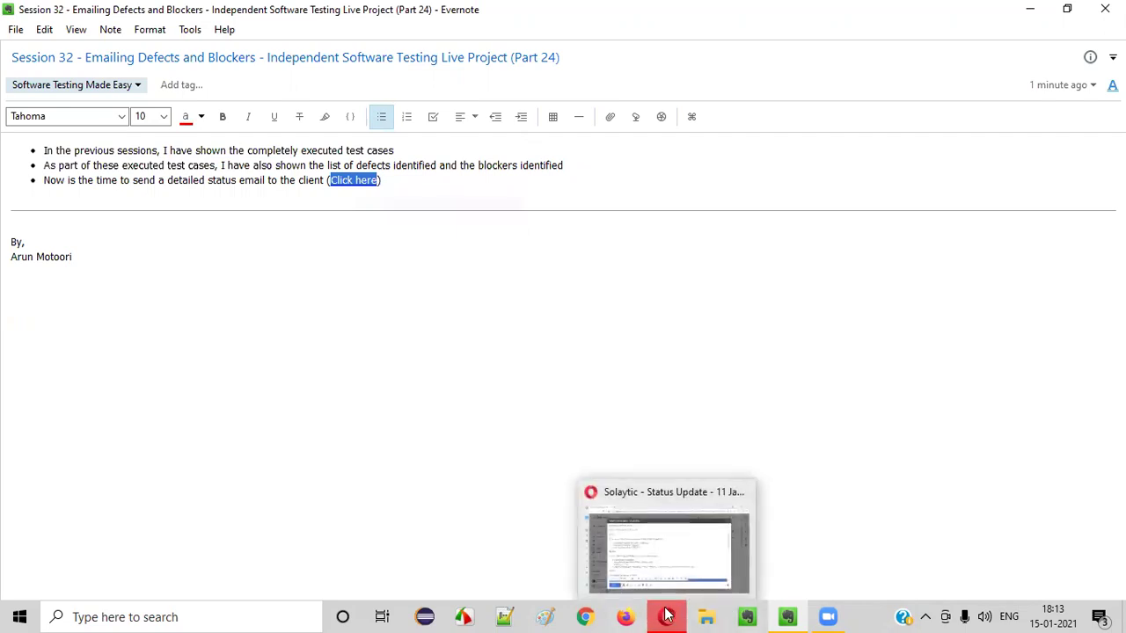
right_click(355, 187)
left_click(393, 214)
Load the copied Drive link in a new browser window and scroll through the status update PDF
left_click(586, 617)
key("ctrl+v")
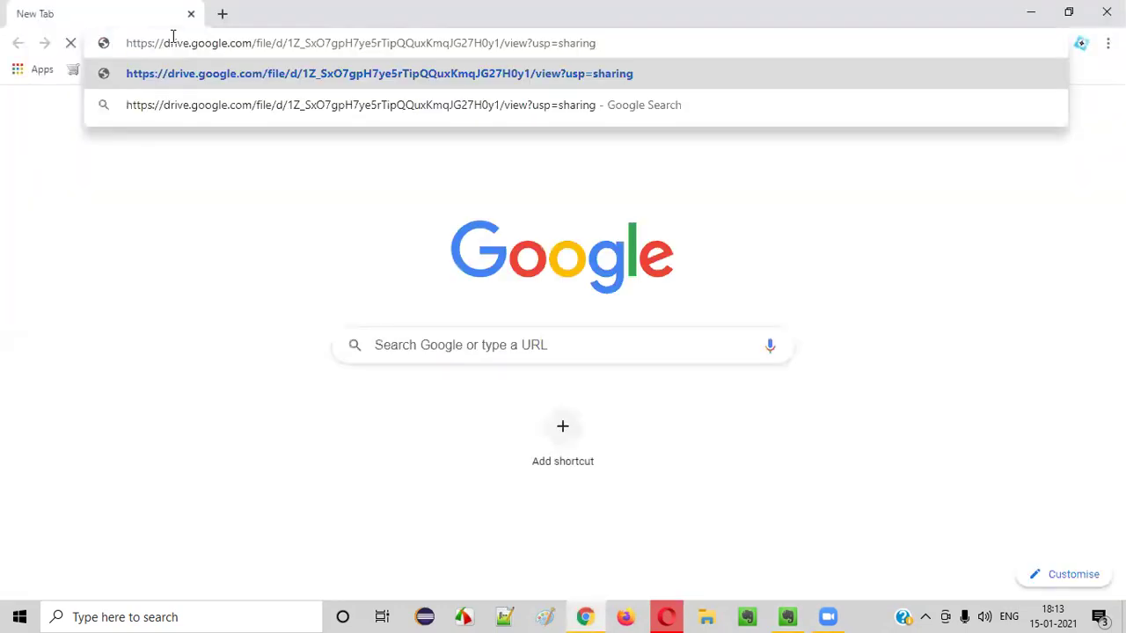
key("Return")
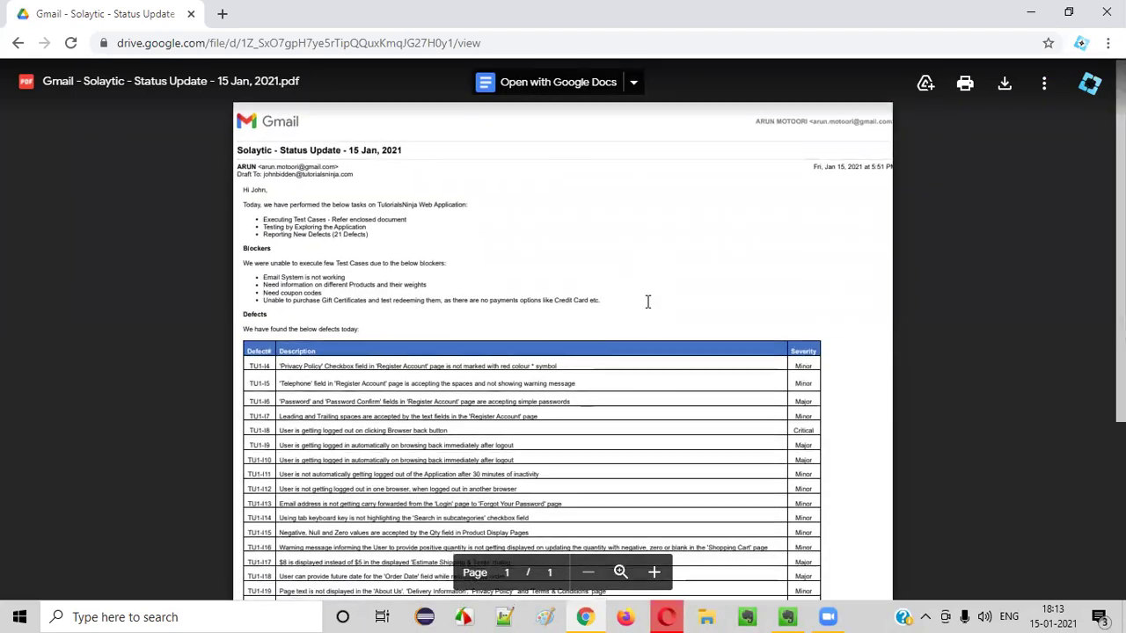
scroll(648, 302, "down", 5)
scroll(647, 302, "up", 5)
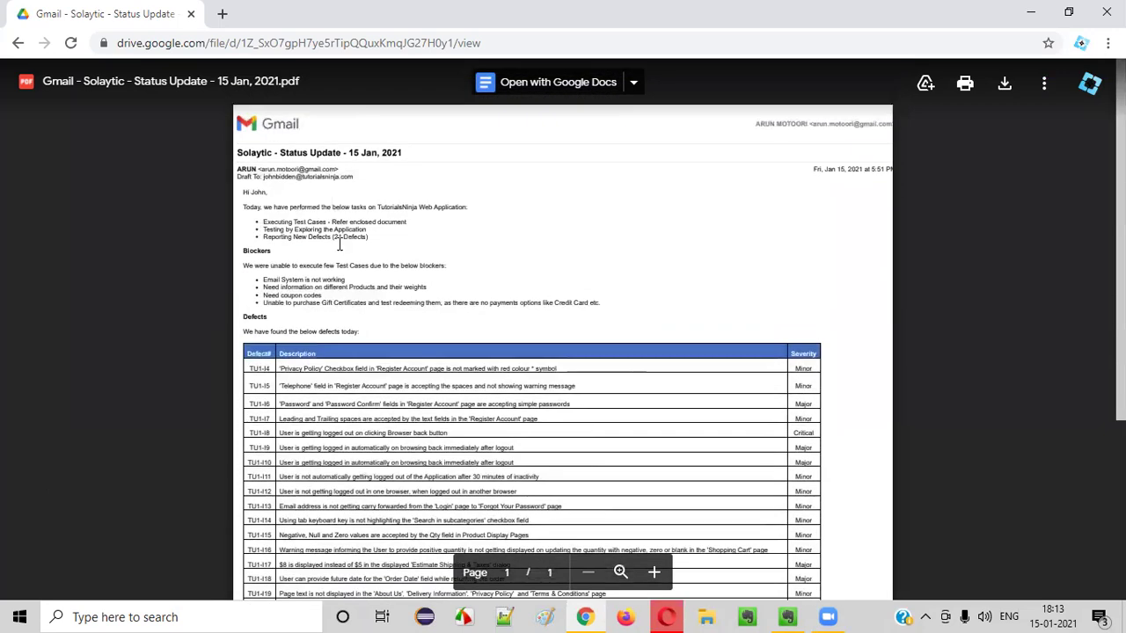
scroll(368, 382, "down", 3)
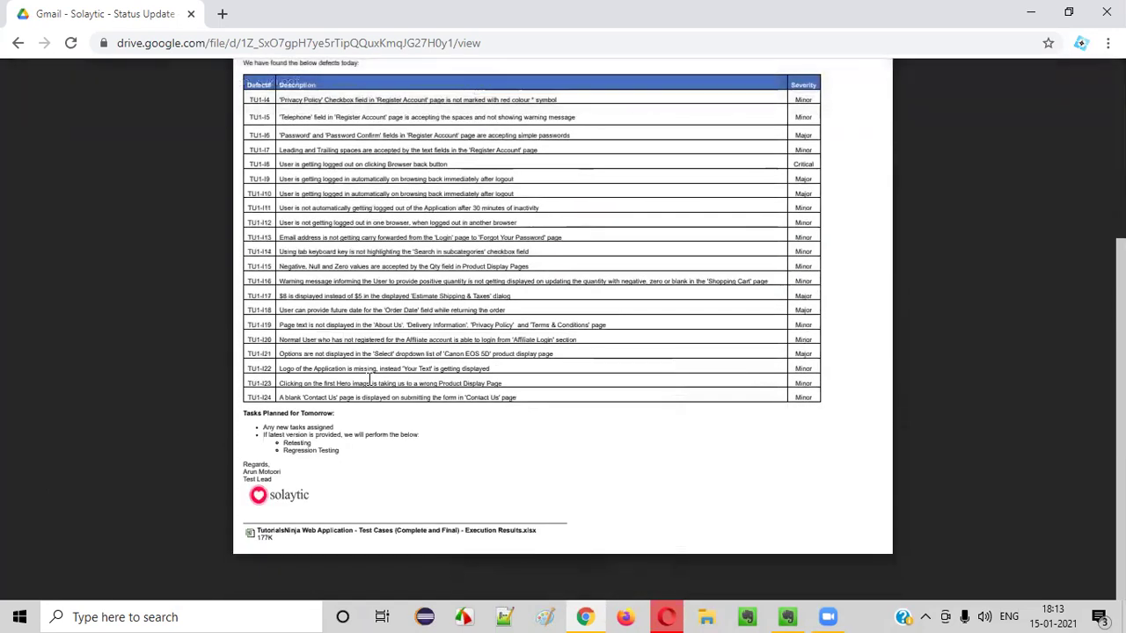
scroll(370, 380, "up", 3)
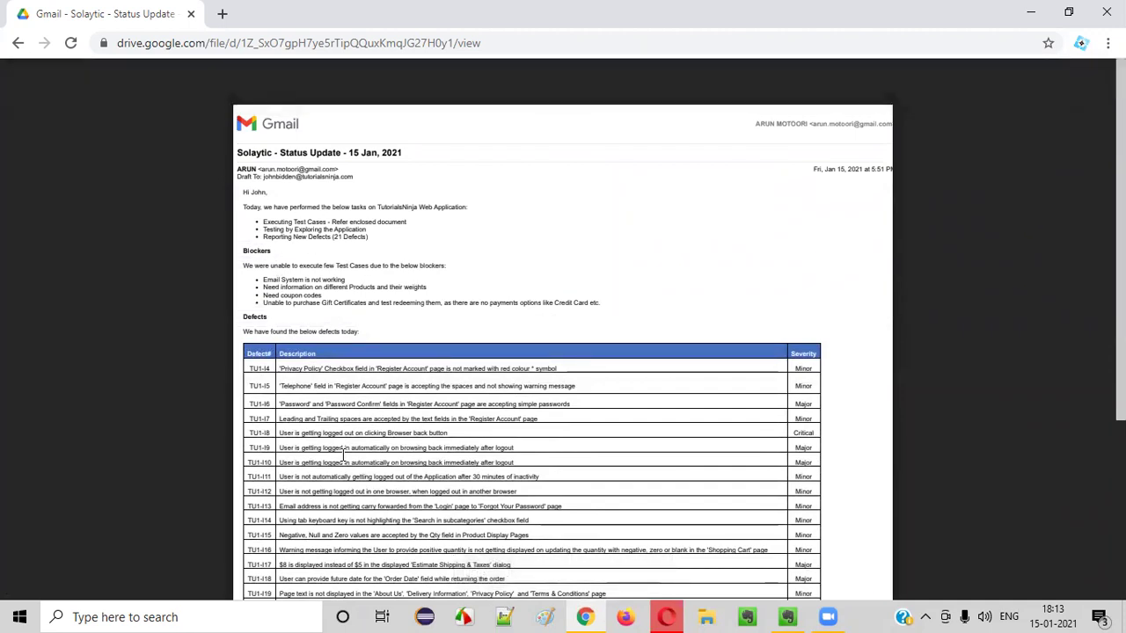
scroll(356, 417, "down", 3)
scroll(279, 224, "up", 3)
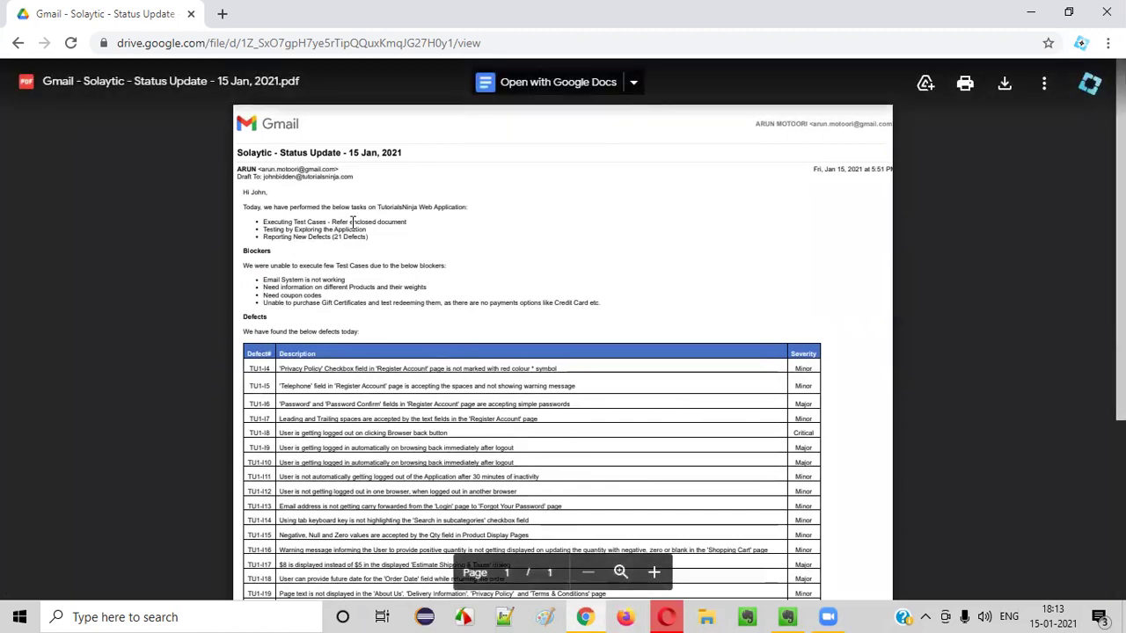
Return to the 'Solaytic - Status Update - 15 Jan, 2021' draft, review its subject, and add a Cc line
left_click(666, 617)
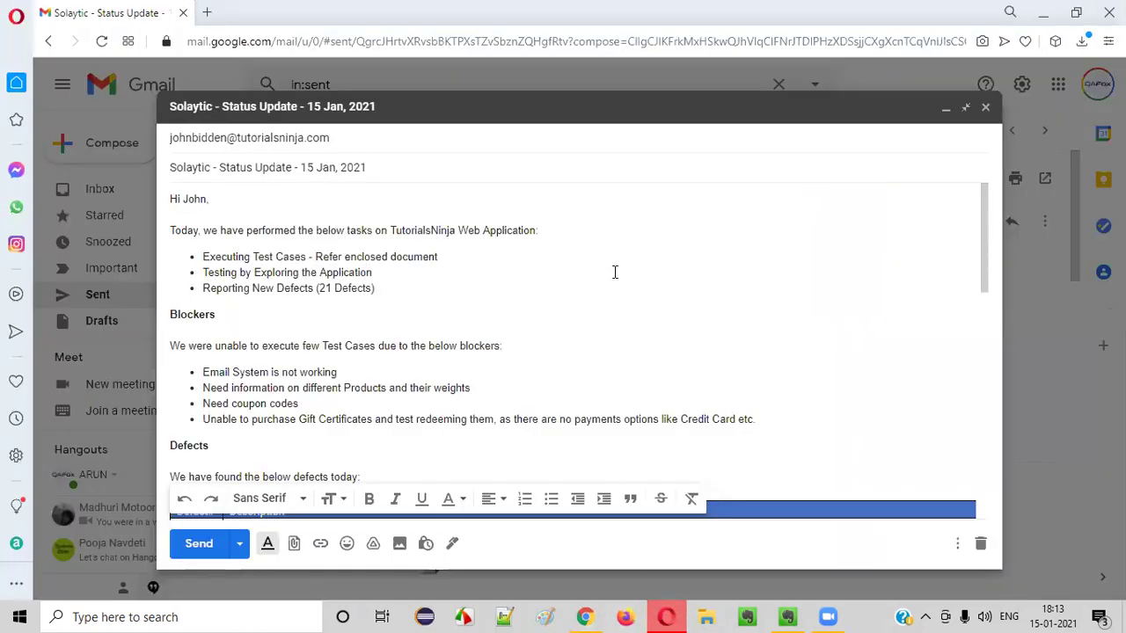
left_click(341, 138)
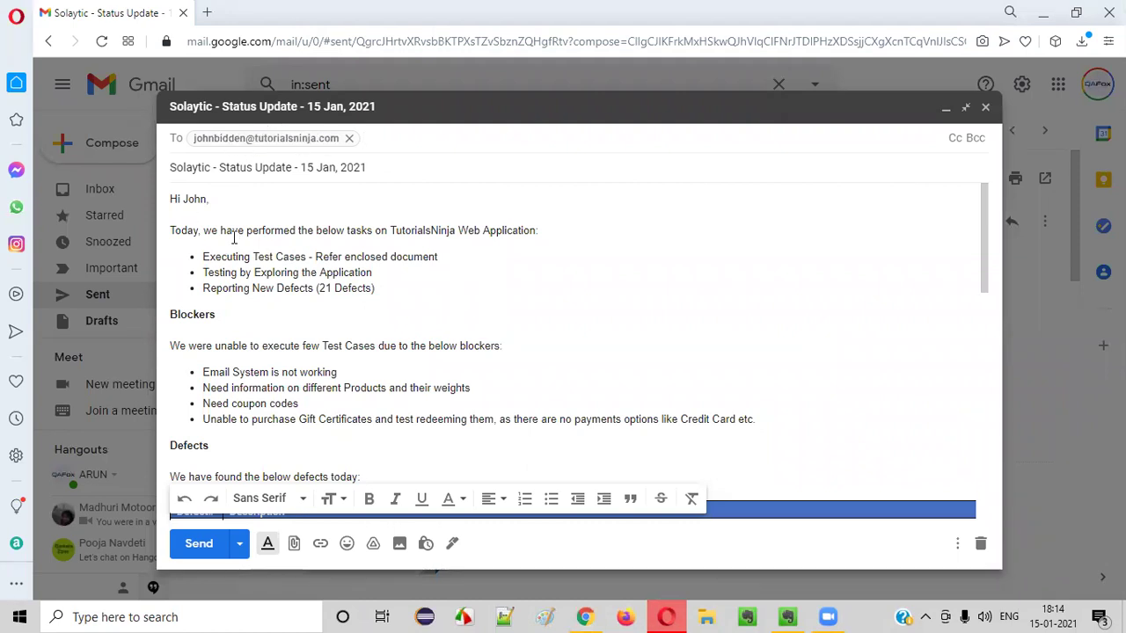
left_click_drag(219, 168, 397, 163)
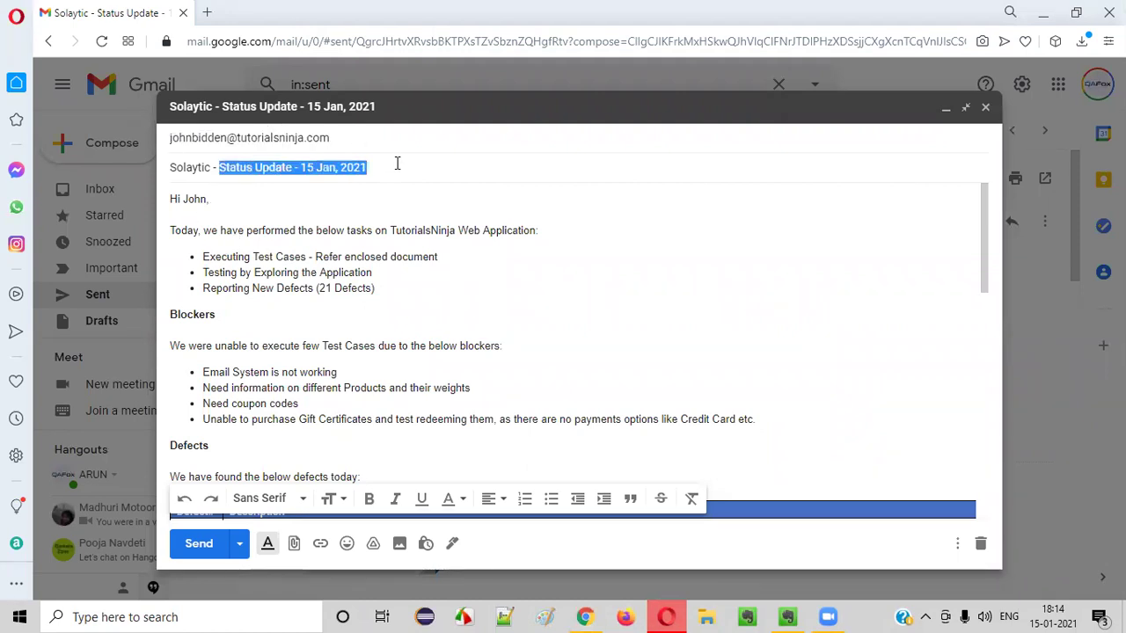
left_click(397, 307)
left_click(344, 138)
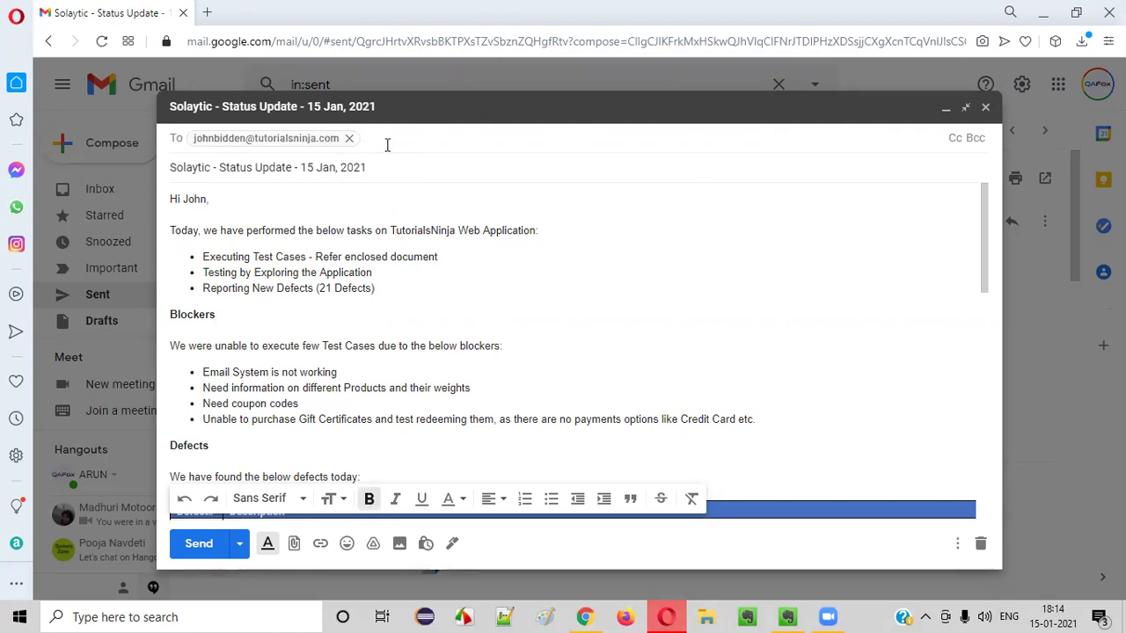
left_click_drag(180, 167, 402, 168)
left_click(402, 169)
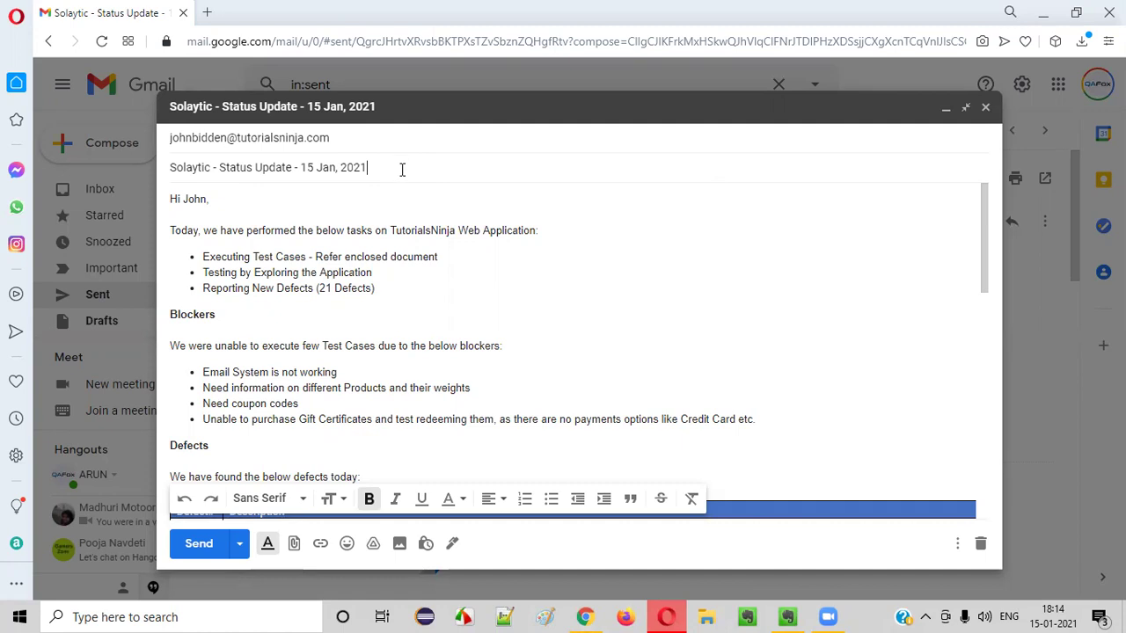
left_click(447, 136)
left_click(955, 138)
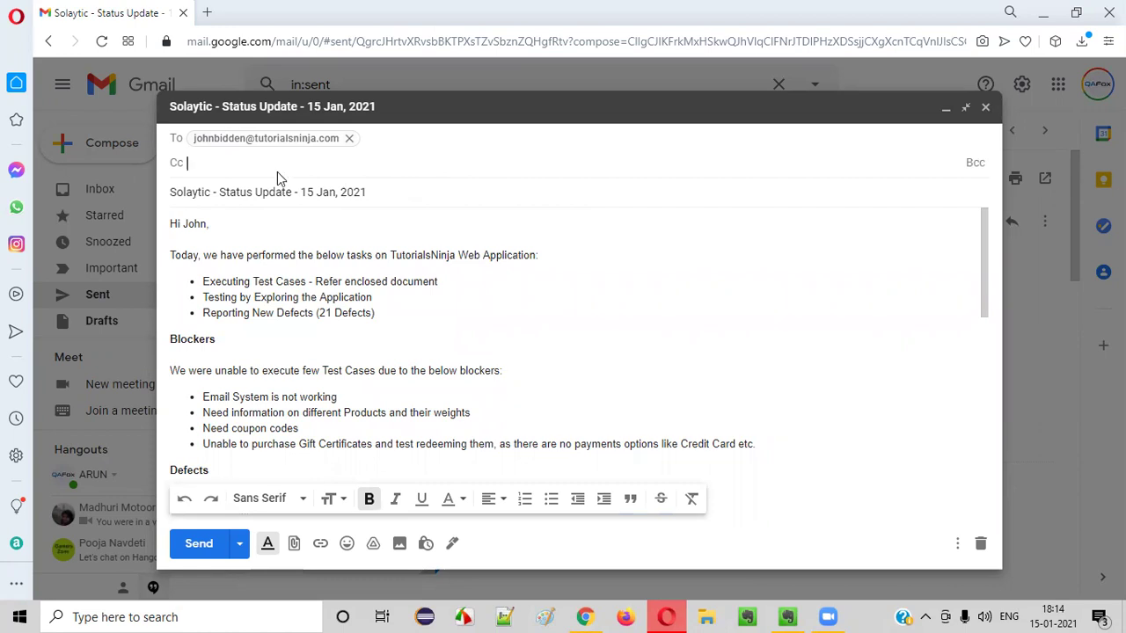
Add the test manager's e-mail address as the first Cc recipient
double_click(229, 163)
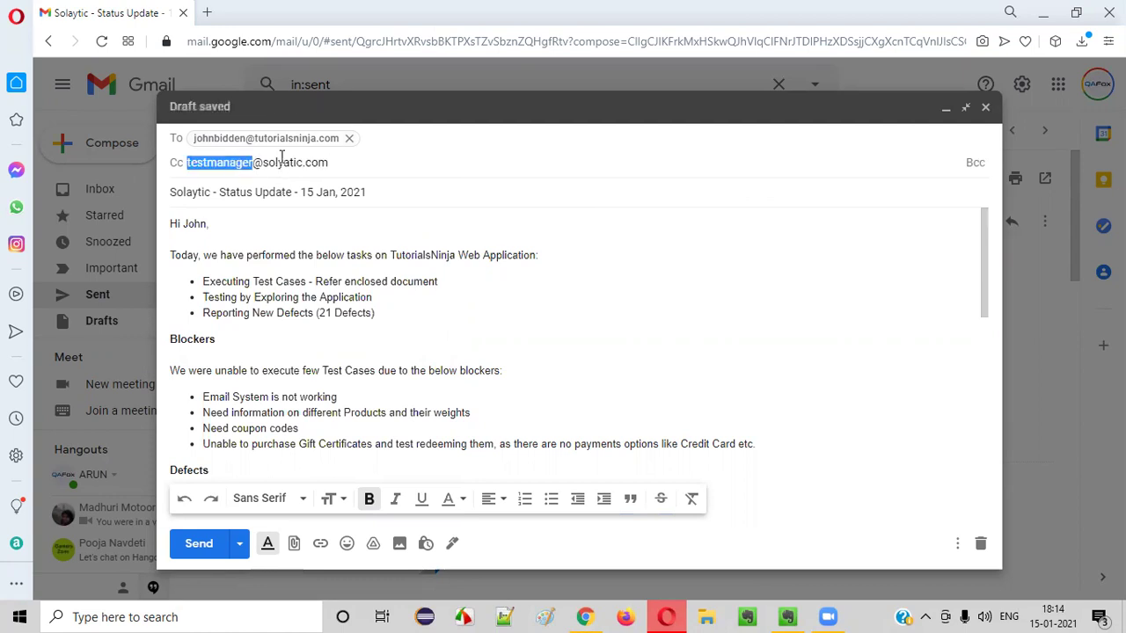
left_click(369, 167)
key("Return")
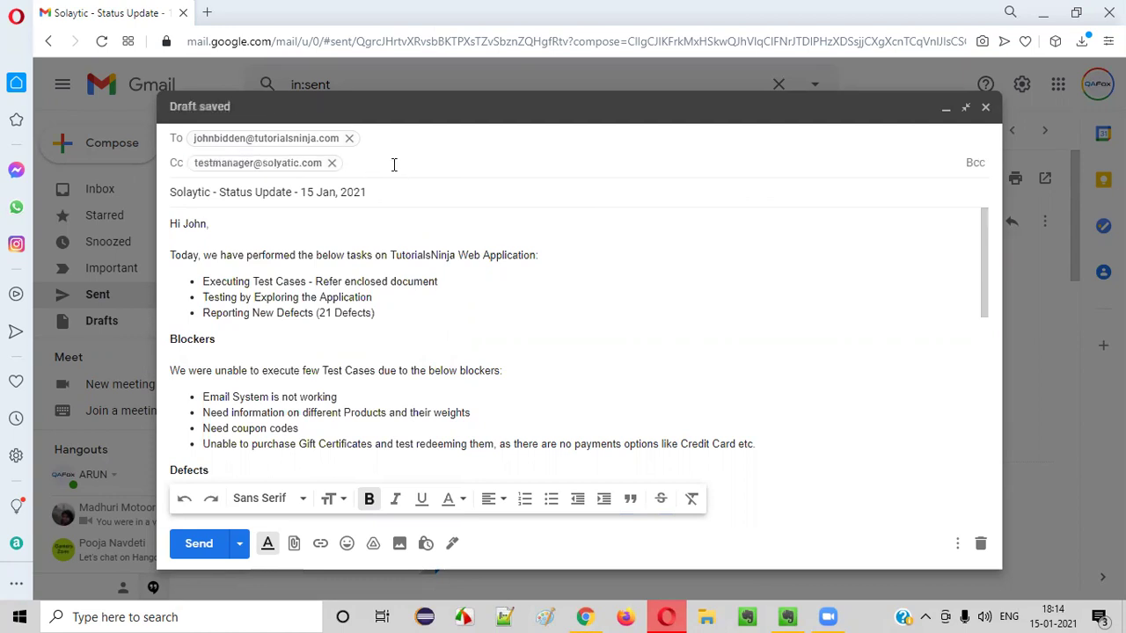
scroll(578, 422, "down", 10)
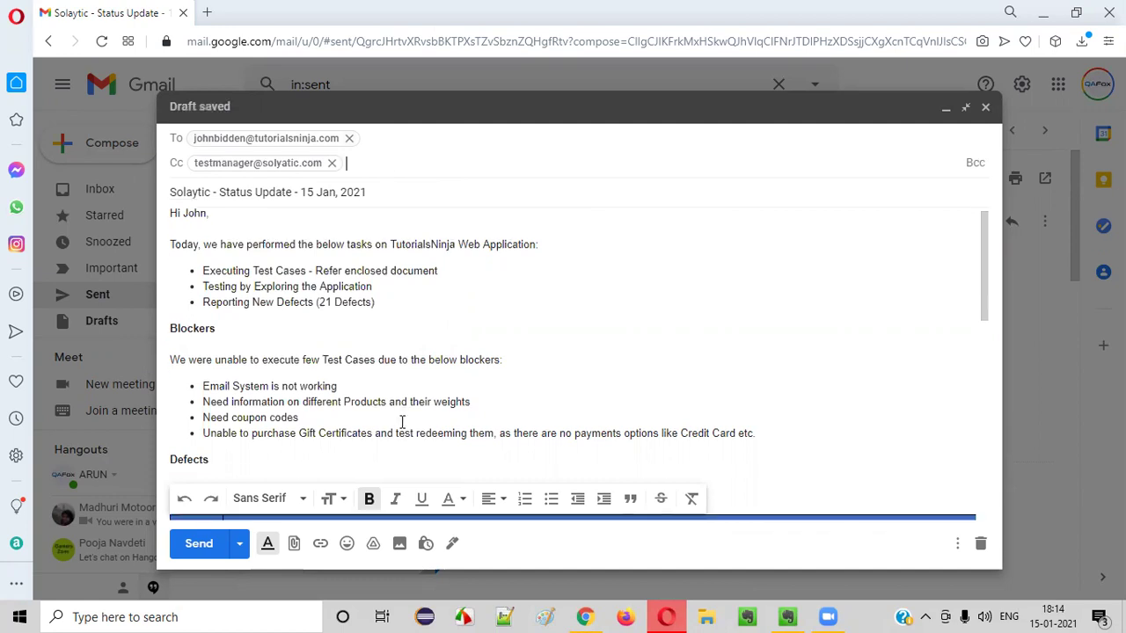
left_click_drag(173, 352, 243, 370)
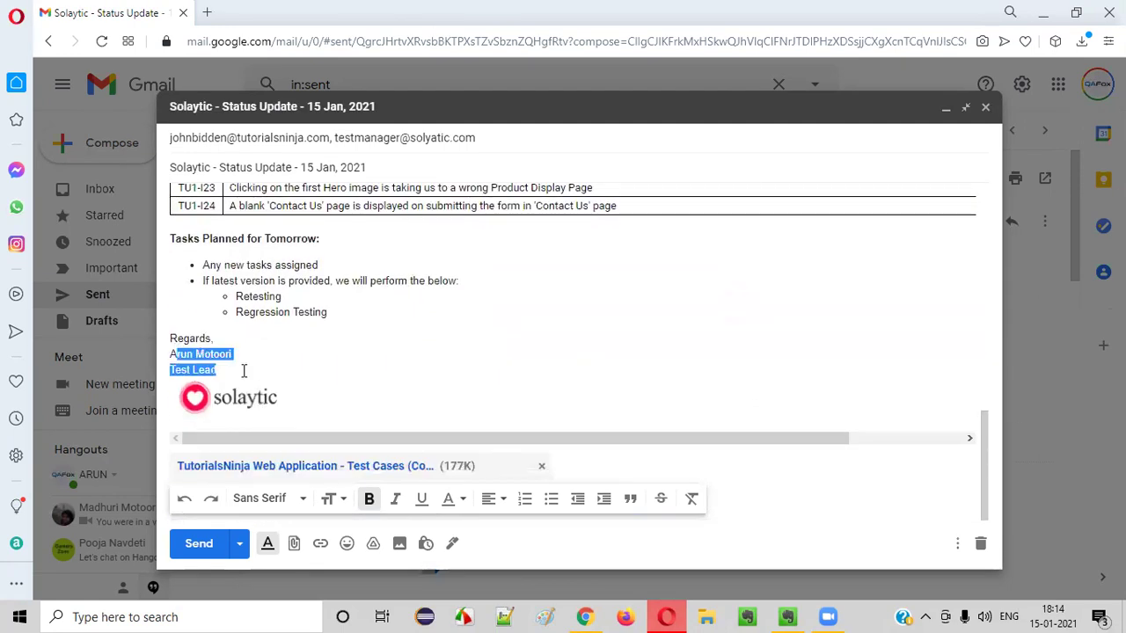
scroll(381, 216, "up", 10)
left_click(406, 159)
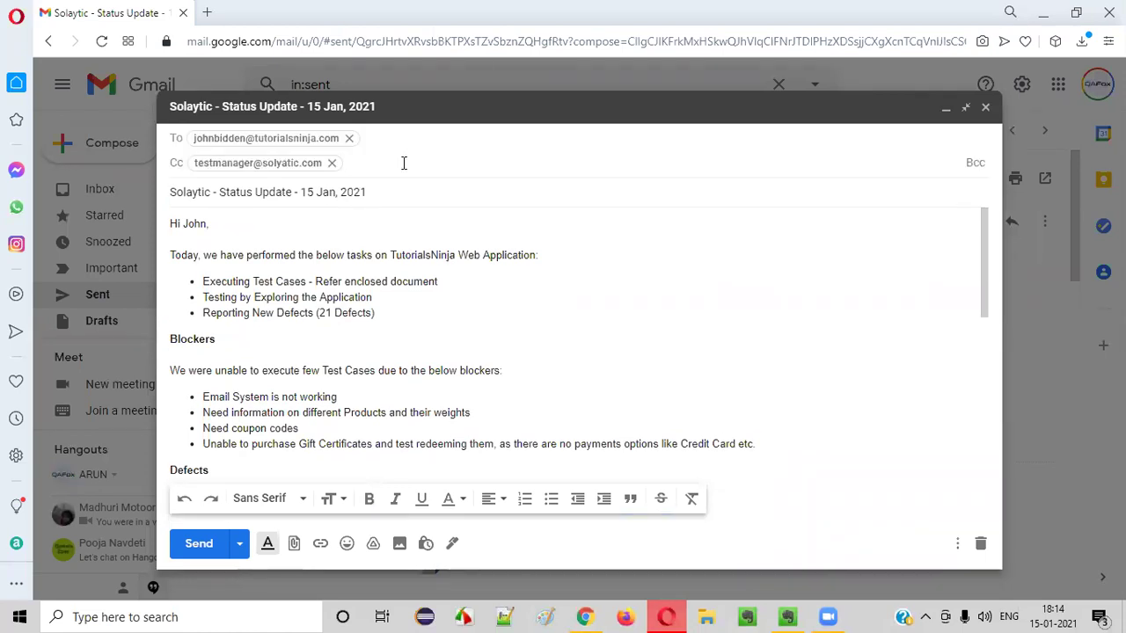
Add the two testers' e-mail addresses as further Cc recipients, fixing typos, and verify the list
type("person1")
key("BackSpace")
key("BackSpace")
key("BackSpace")
key("BackSpace")
key("BackSpace")
key("BackSpace")
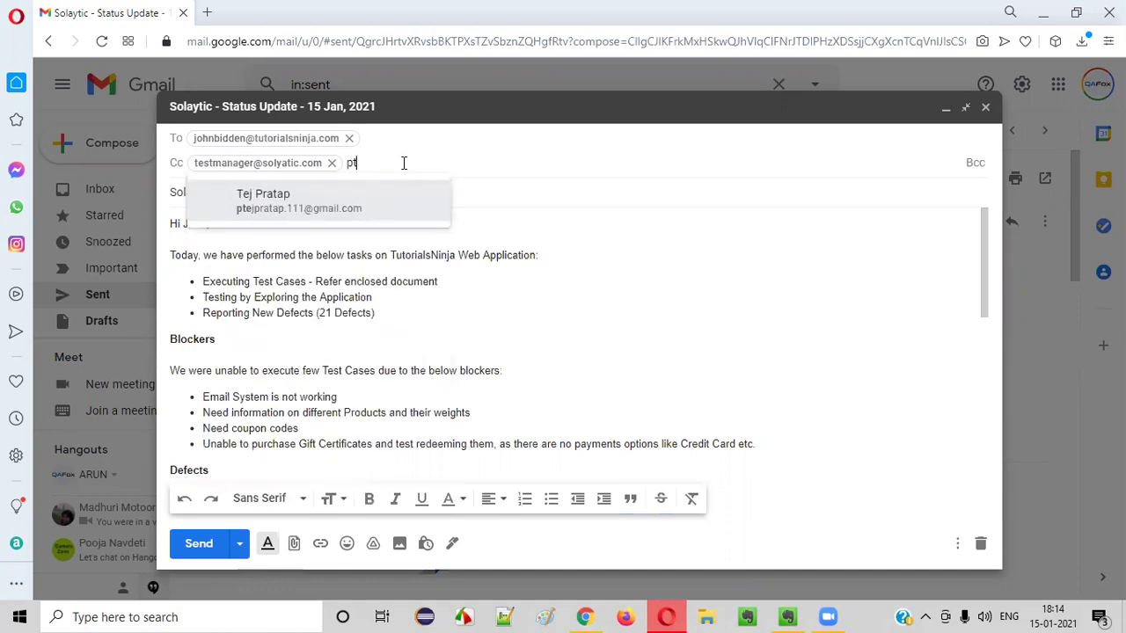
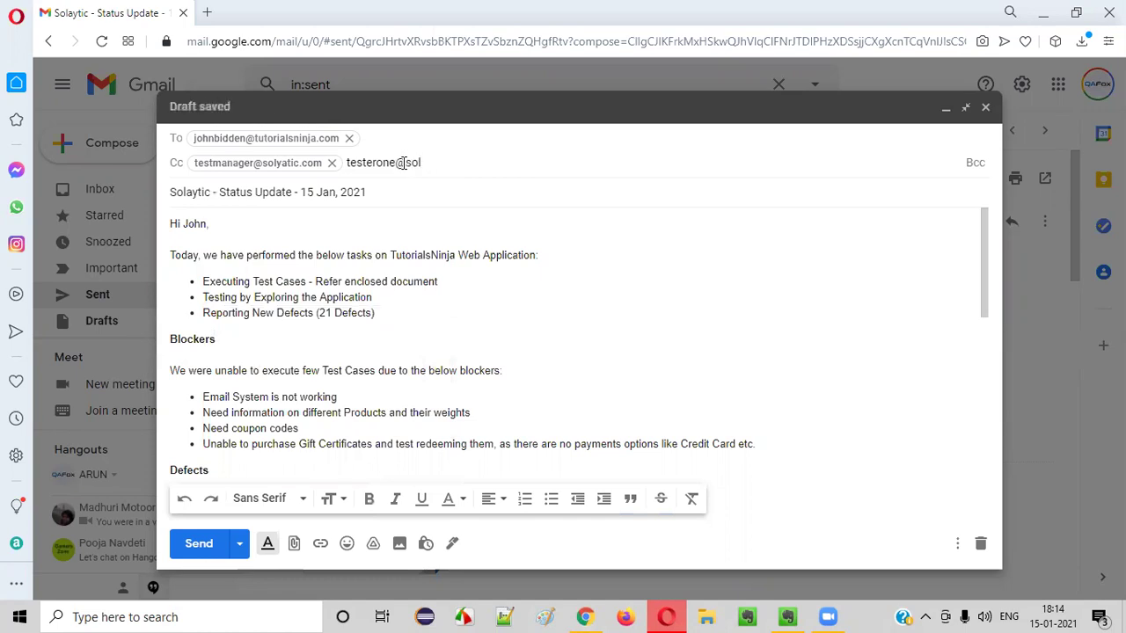
key("Return")
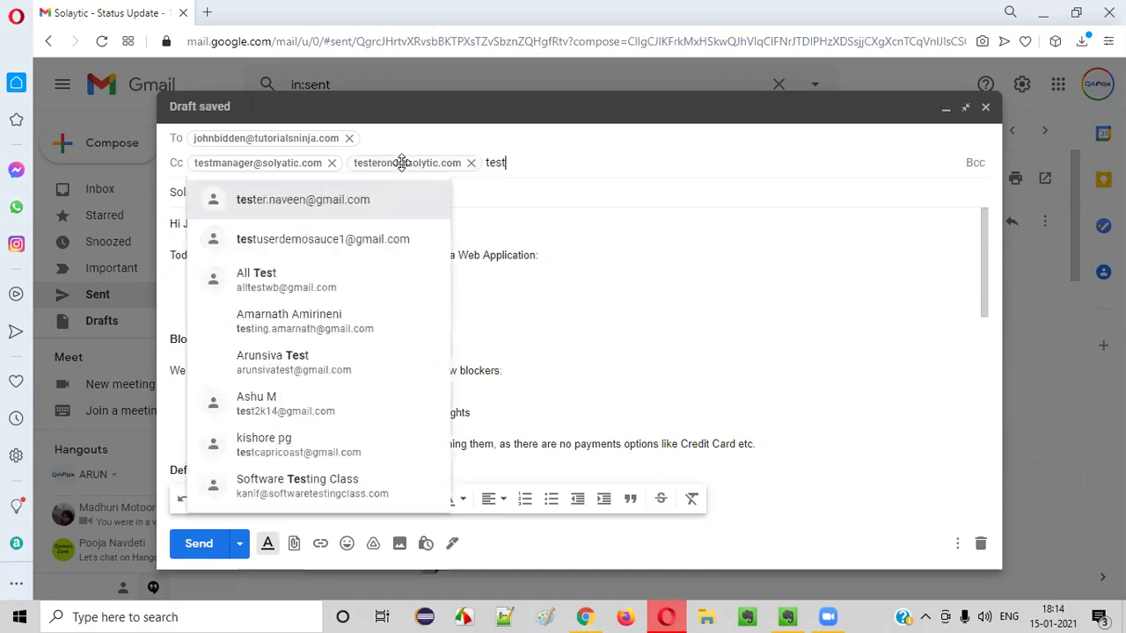
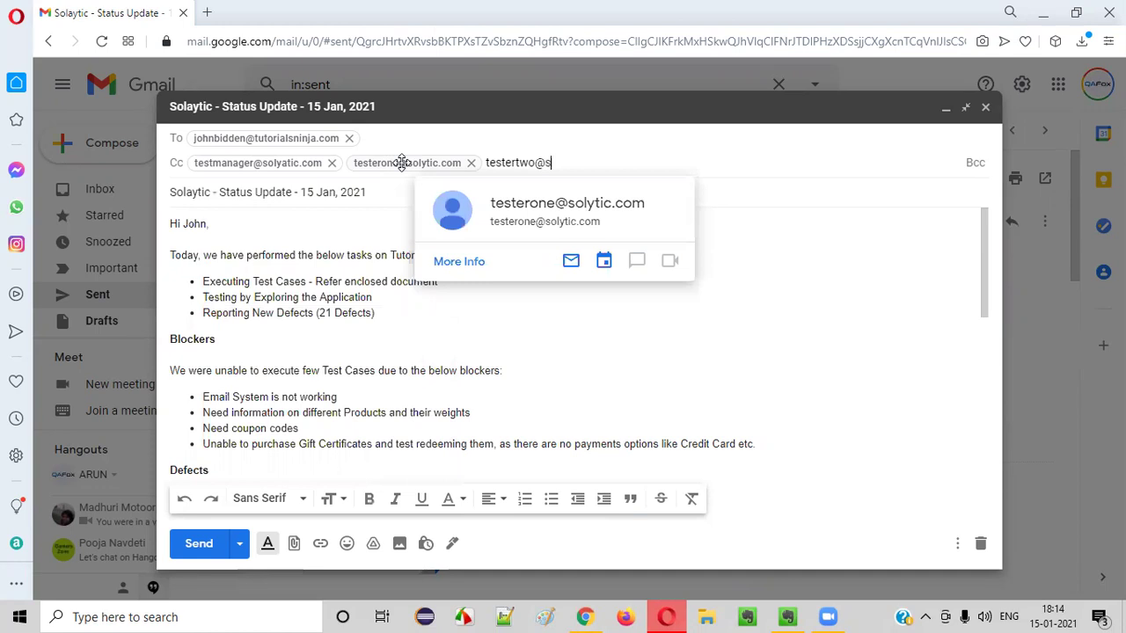
left_click(296, 161)
left_click(302, 140)
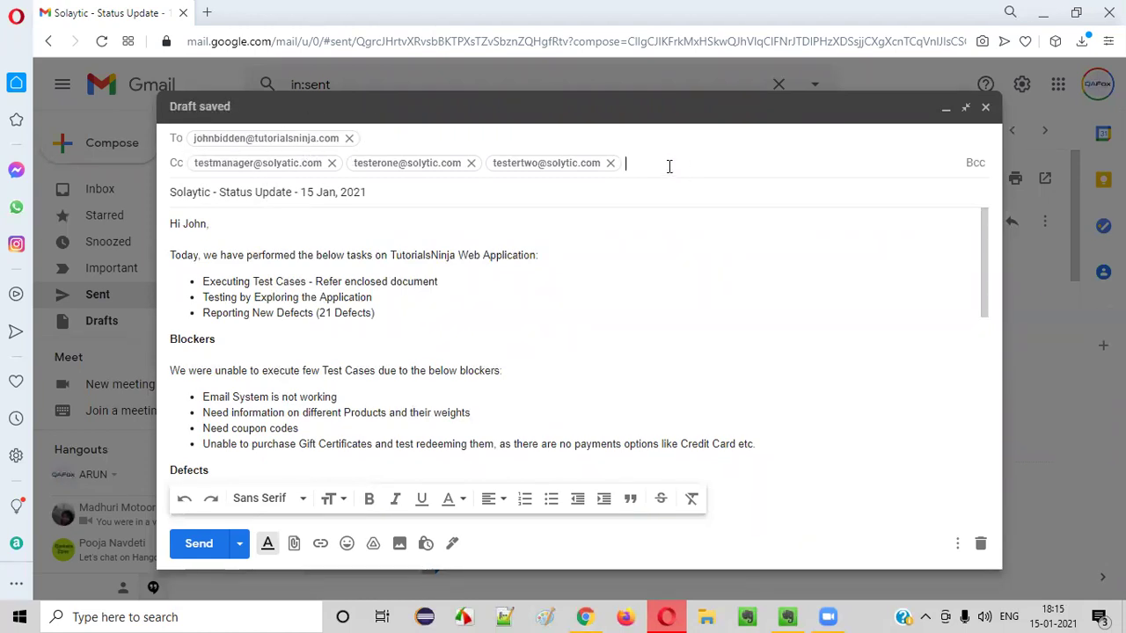
left_click(353, 245)
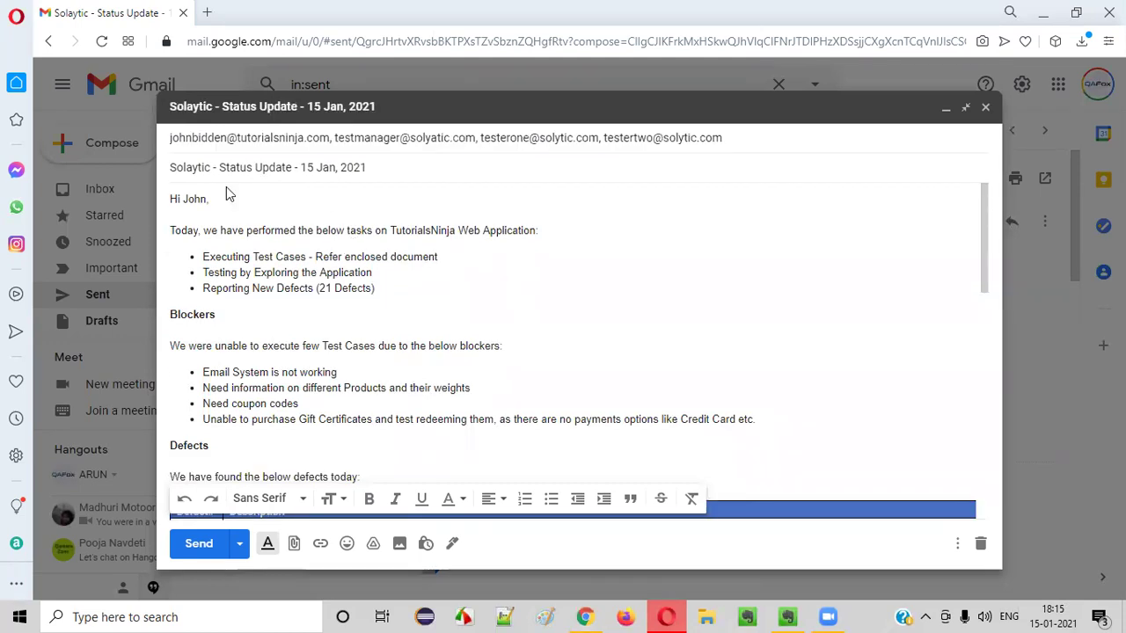
left_click_drag(251, 169, 393, 186)
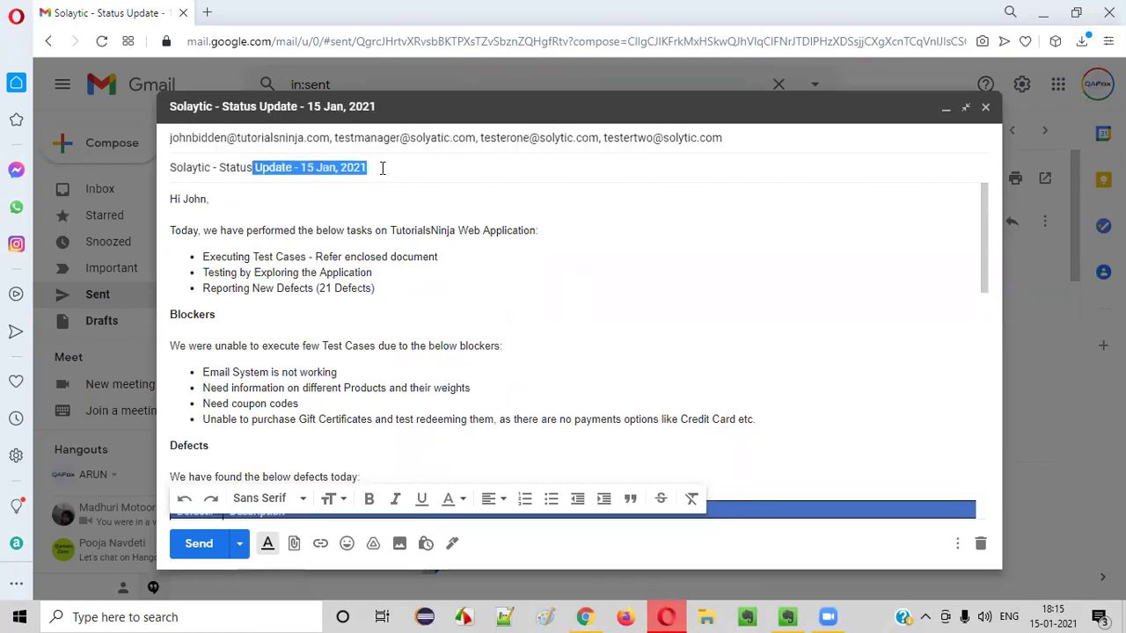
left_click(378, 168)
left_click_drag(299, 168, 384, 167)
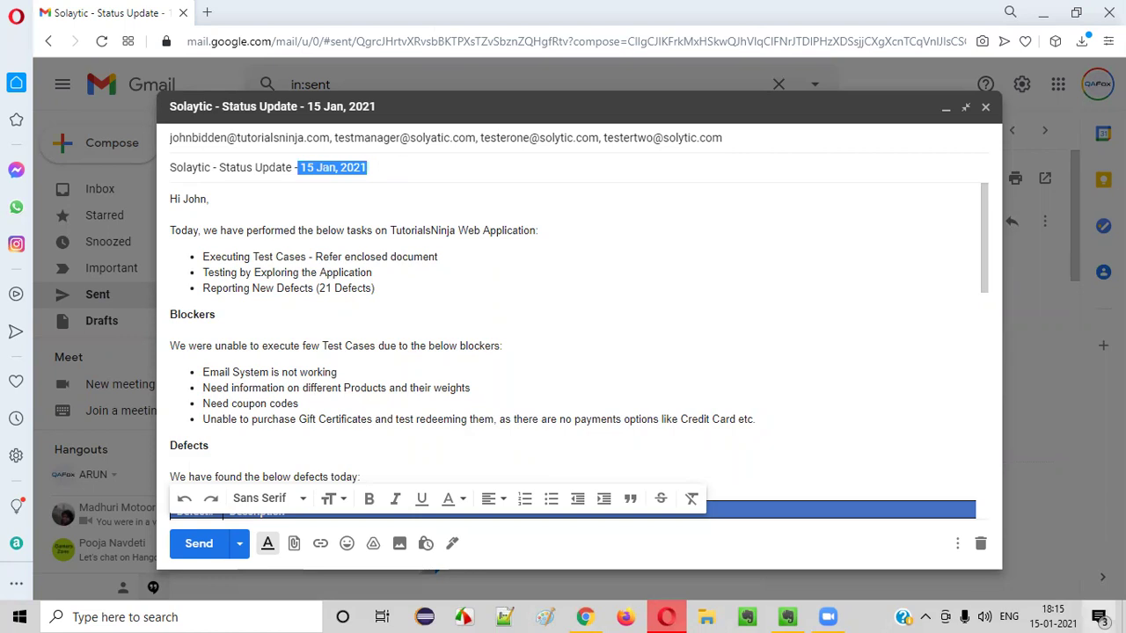
left_click_drag(345, 253, 378, 188)
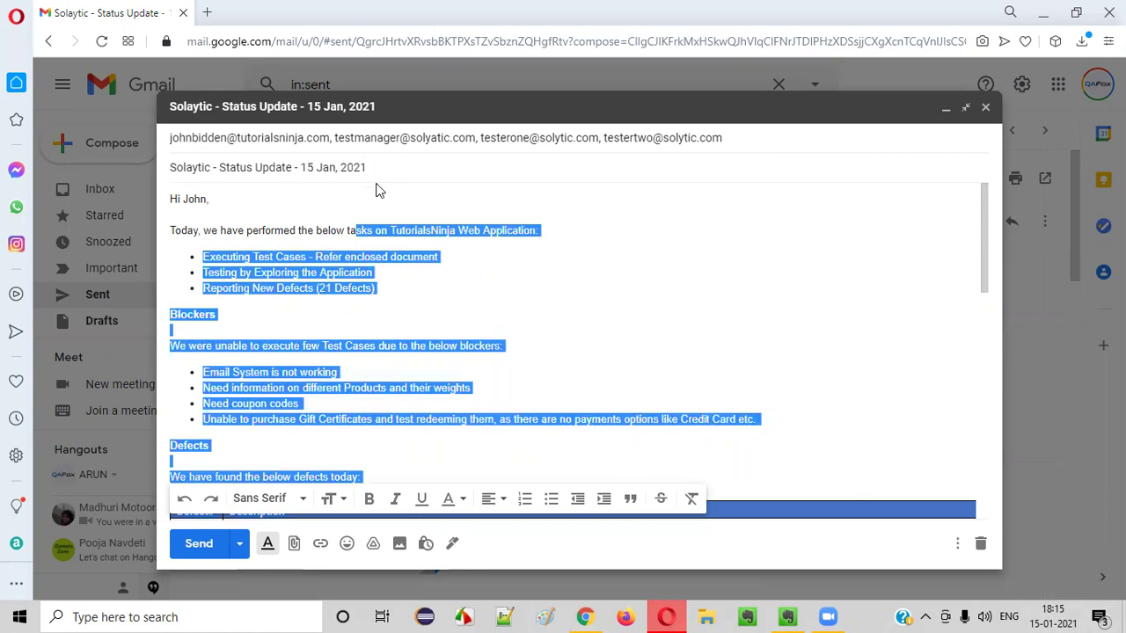
left_click(172, 204)
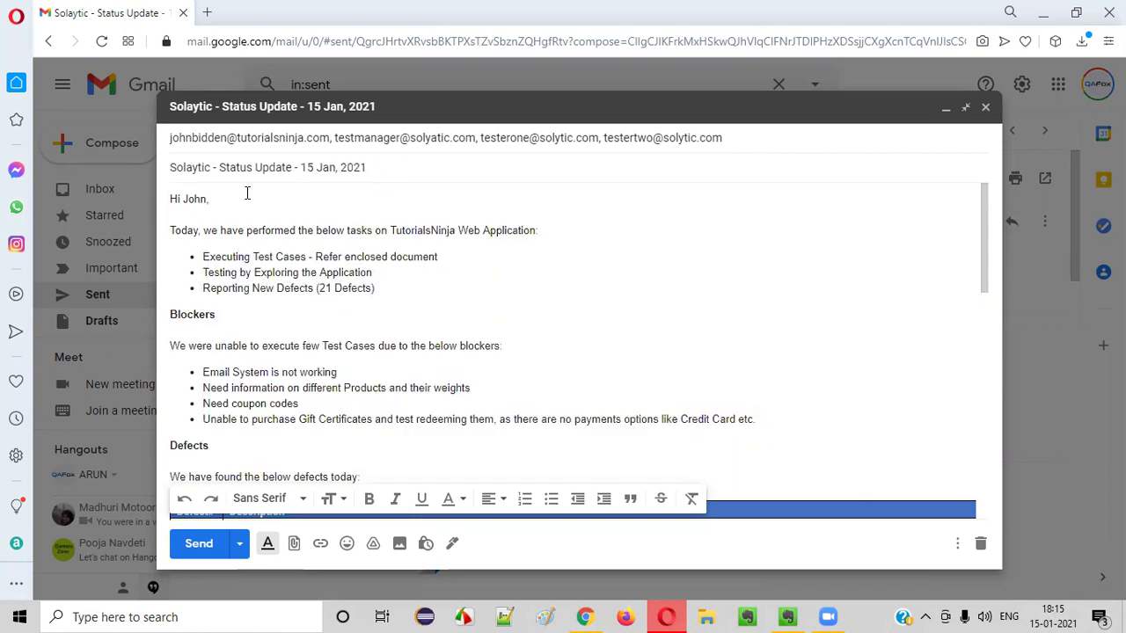
left_click_drag(246, 191, 153, 193)
key("shift+Down")
key("shift+Down")
key("ctrl+shift+Right")
key("ctrl+shift+Right")
key("shift+Down")
key("shift+Down")
key("shift+Down")
key("shift+Down")
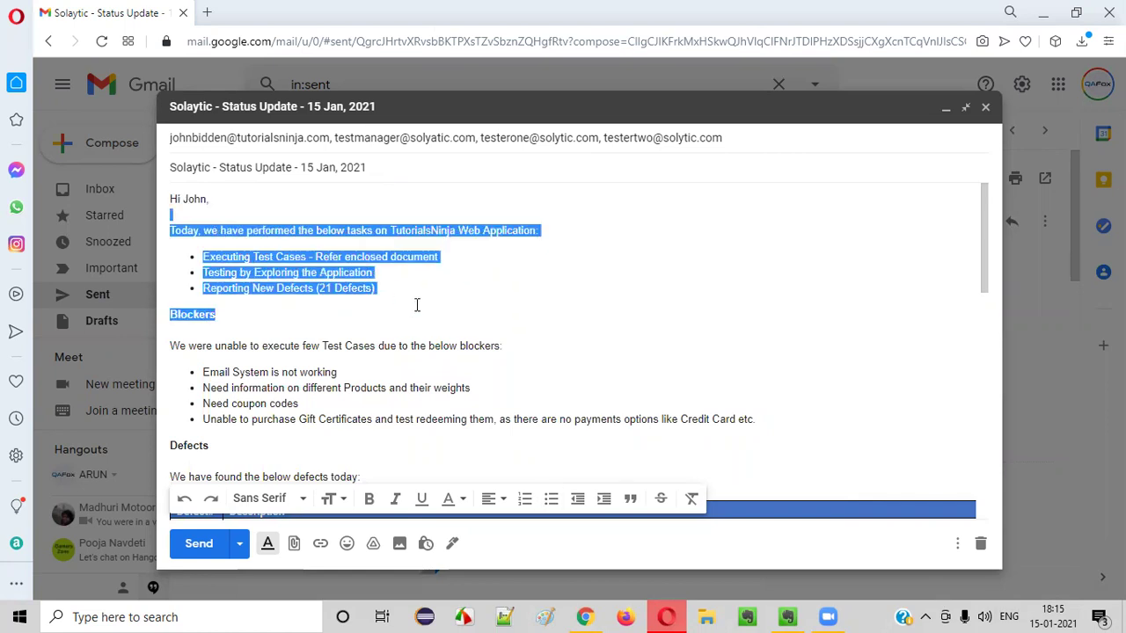
left_click_drag(321, 230, 482, 280)
left_click(390, 231)
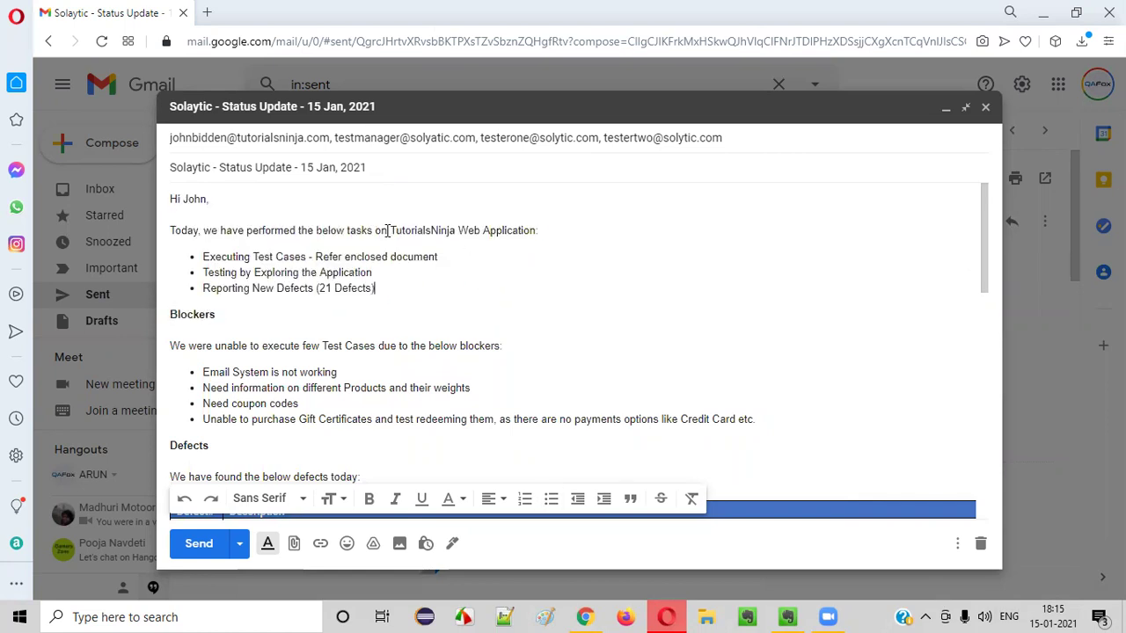
left_click_drag(390, 230, 572, 228)
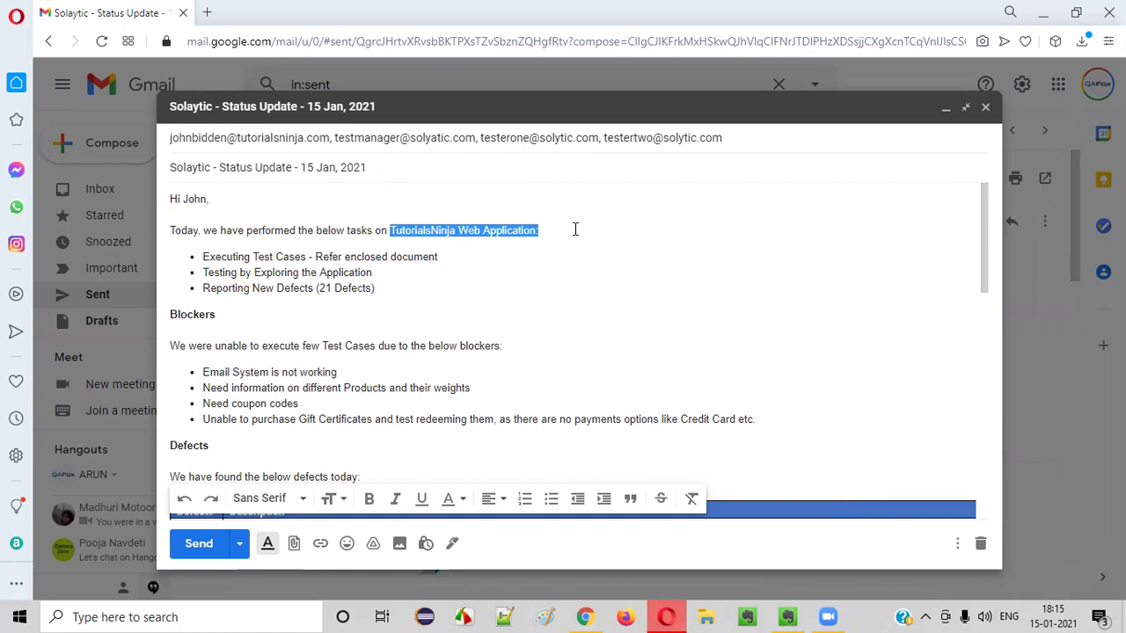
left_click(585, 617)
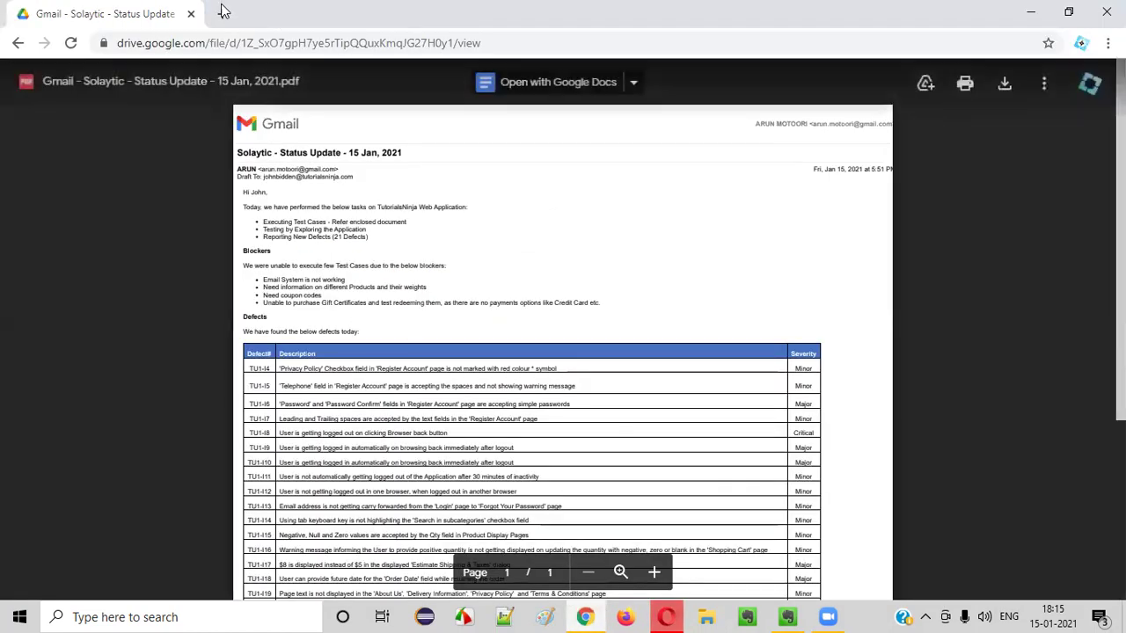
key("ctrl+t")
type("t")
key("Return")
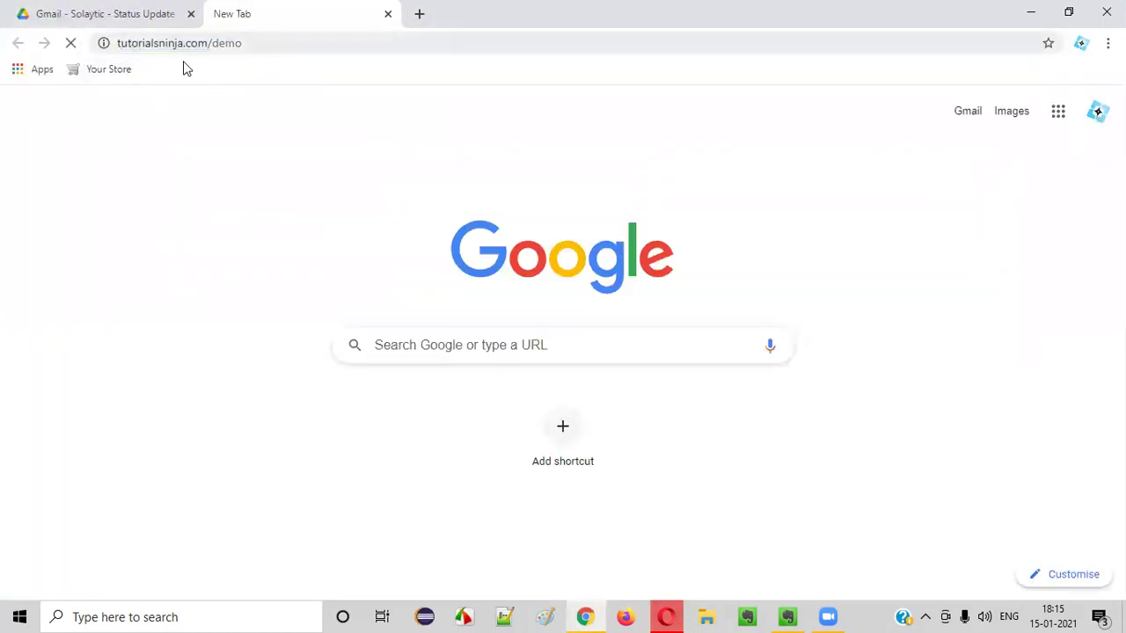
key("alt+Tab")
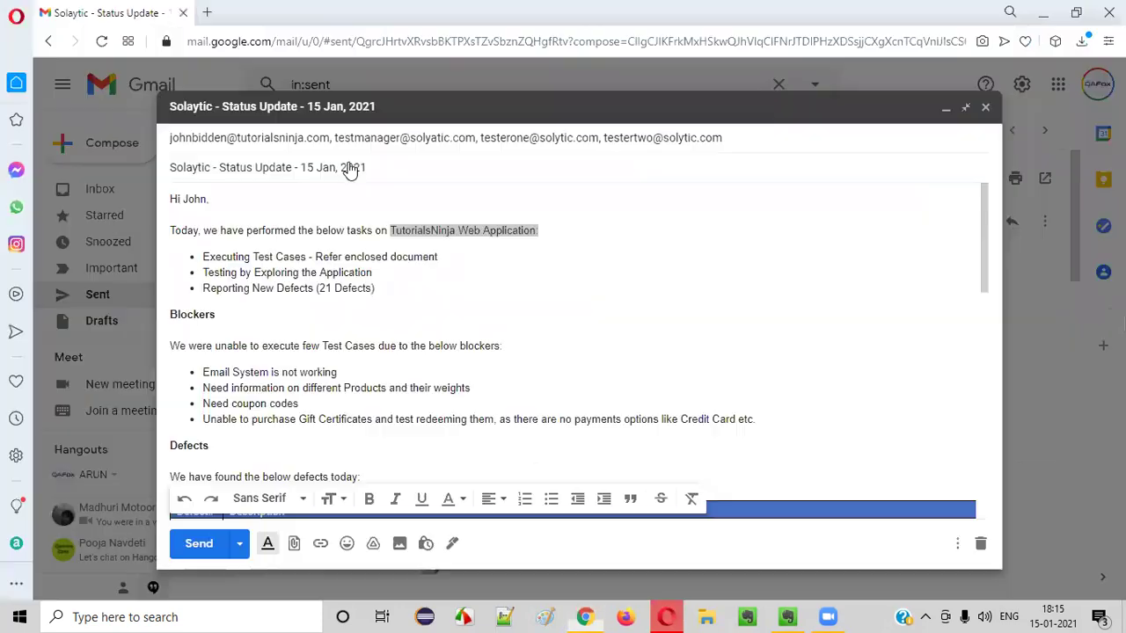
Highlight the intro sentence's end, the three task bullets and 'Executing Test Cases'
left_click(302, 278)
left_click_drag(202, 257, 385, 284)
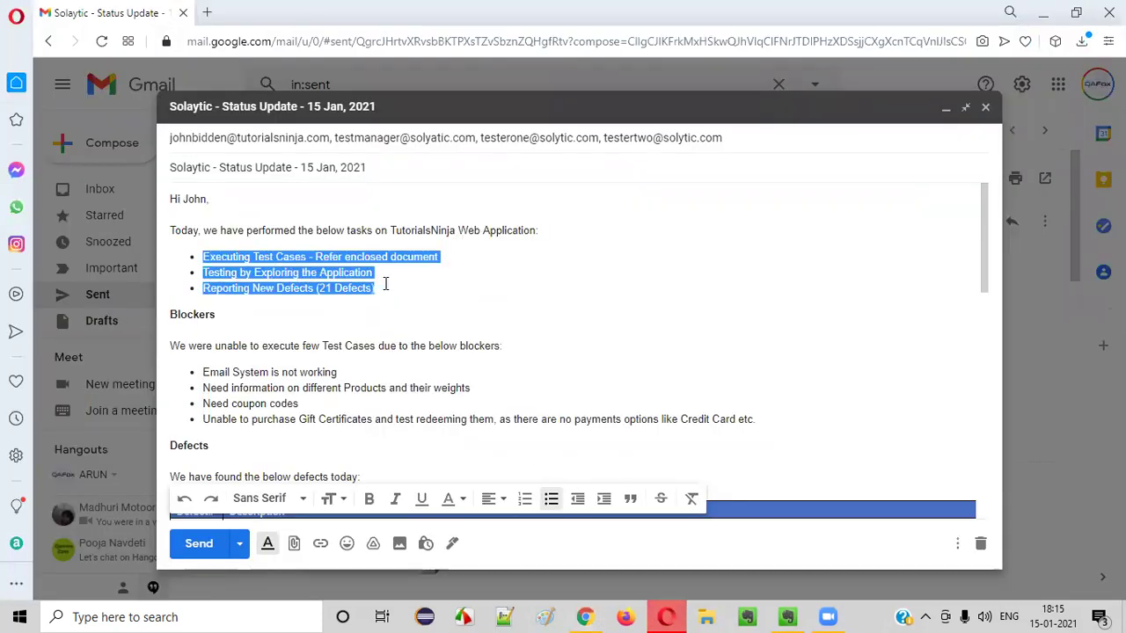
left_click_drag(310, 231, 549, 225)
left_click(373, 273)
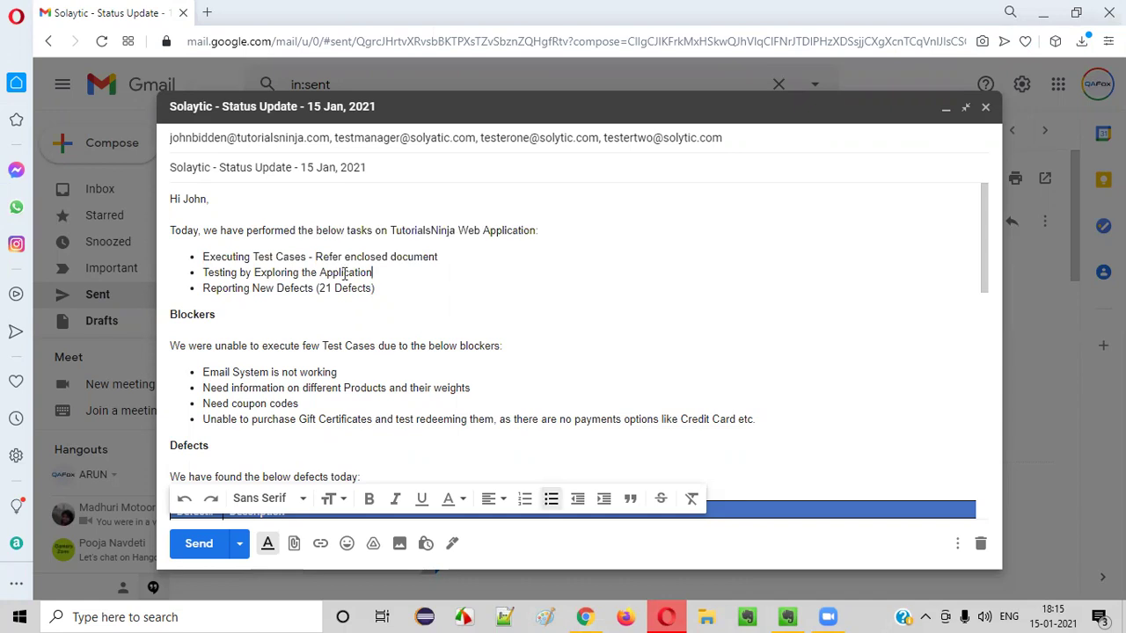
left_click_drag(204, 257, 308, 258)
left_click(353, 261)
In the first bullet, replace the dash before 'Refer' with an opening parenthesis
left_click_drag(307, 257, 318, 256)
key("BackSpace")
type("(")
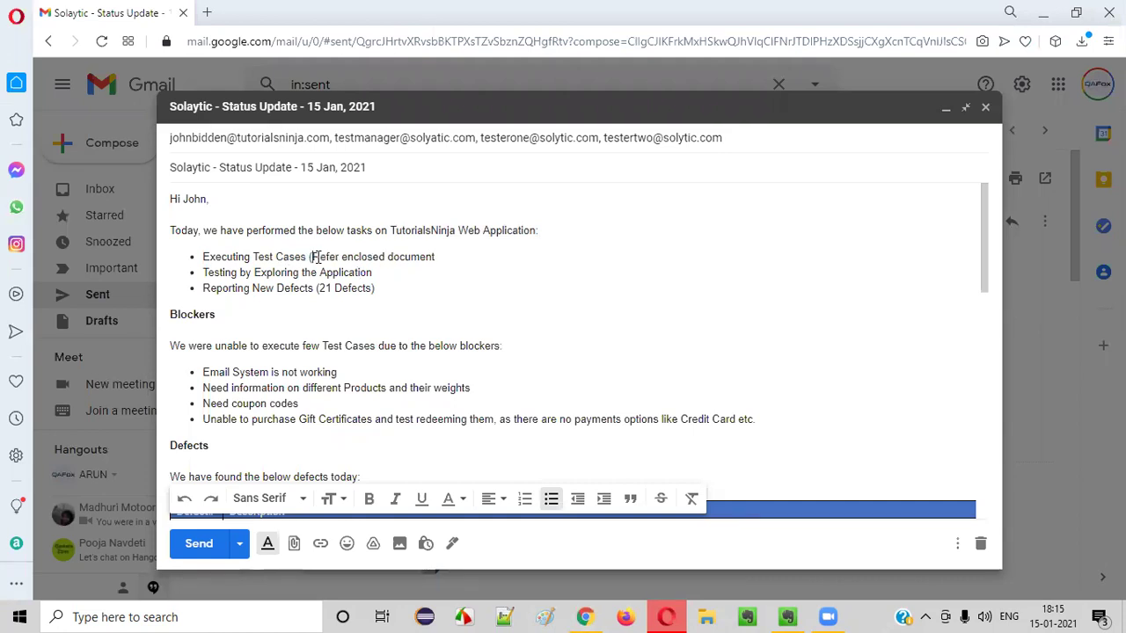
left_click(450, 250)
left_click_drag(208, 257, 475, 255)
left_click(474, 256)
scroll(467, 275, "down", 10)
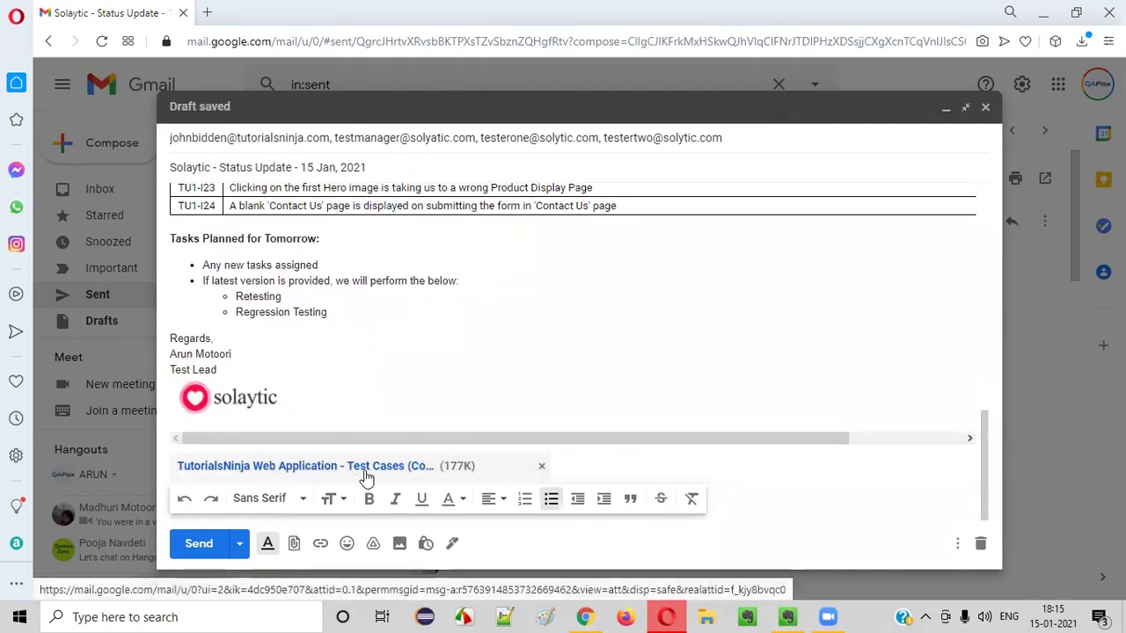
scroll(370, 352, "up", 10)
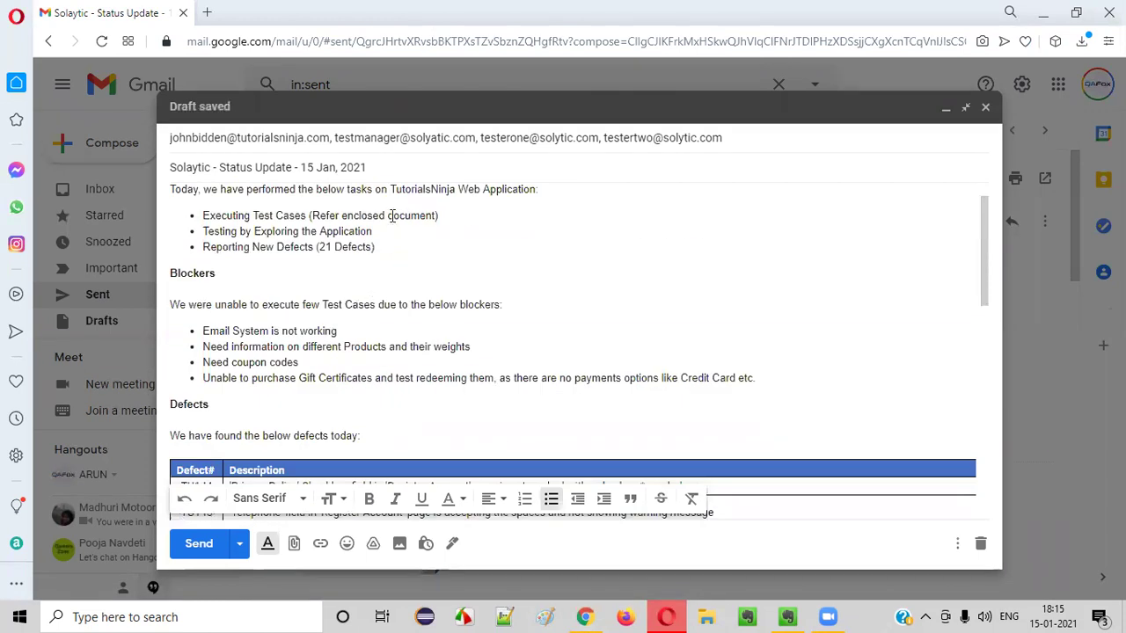
scroll(391, 216, "up", 1)
left_click_drag(203, 273, 402, 280)
left_click(230, 273)
left_click_drag(202, 273, 390, 273)
left_click(373, 273)
left_click_drag(201, 257, 310, 257)
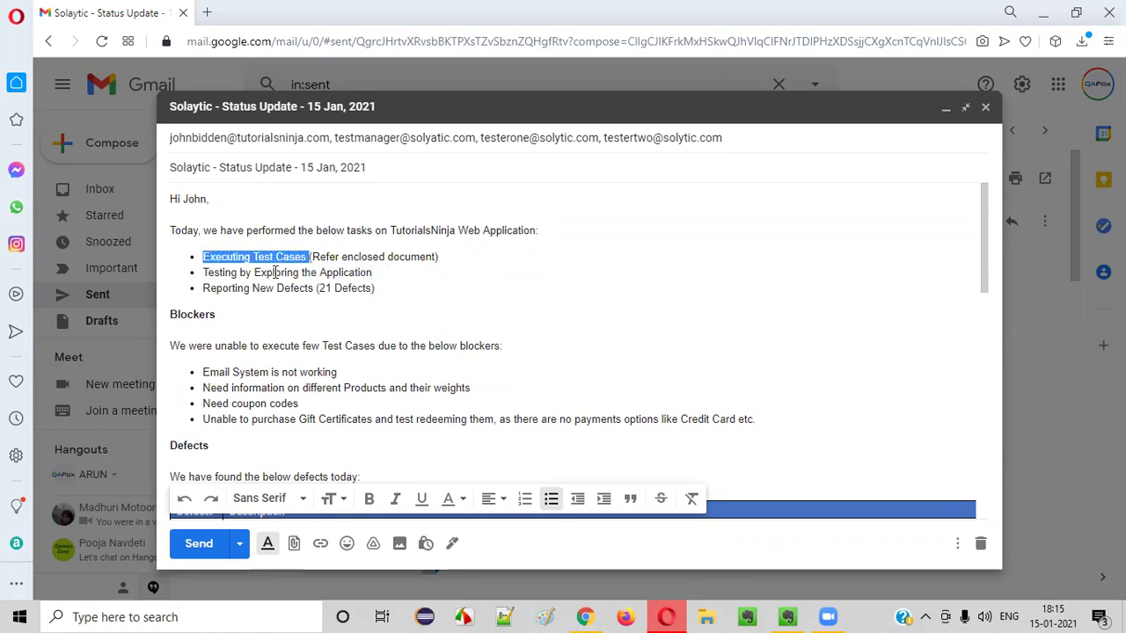
left_click_drag(202, 273, 376, 270)
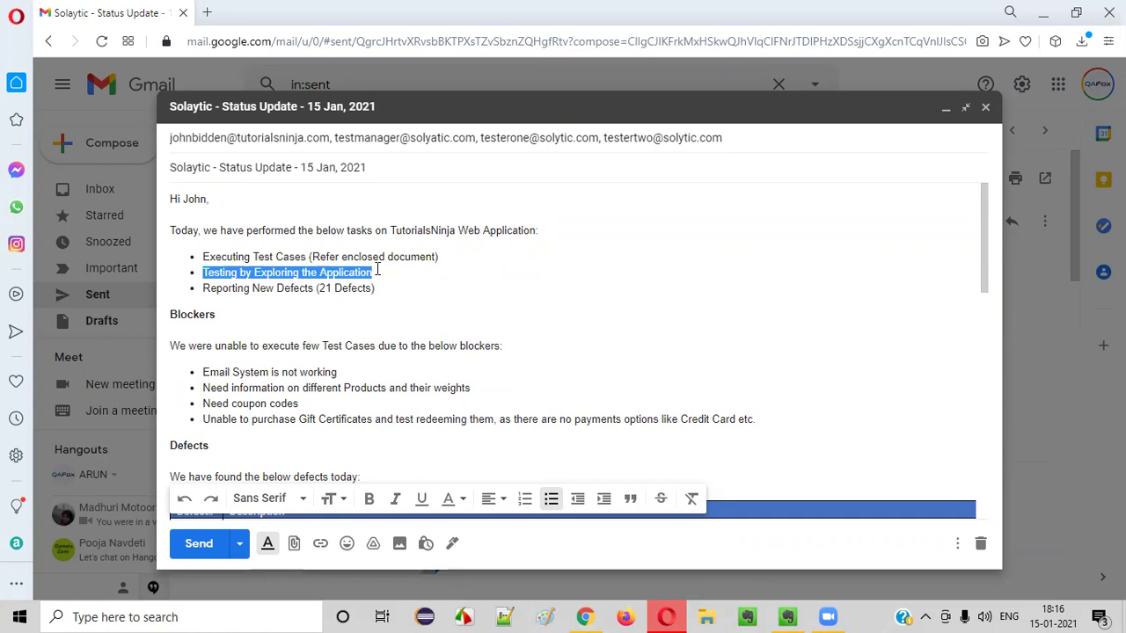
left_click(198, 258)
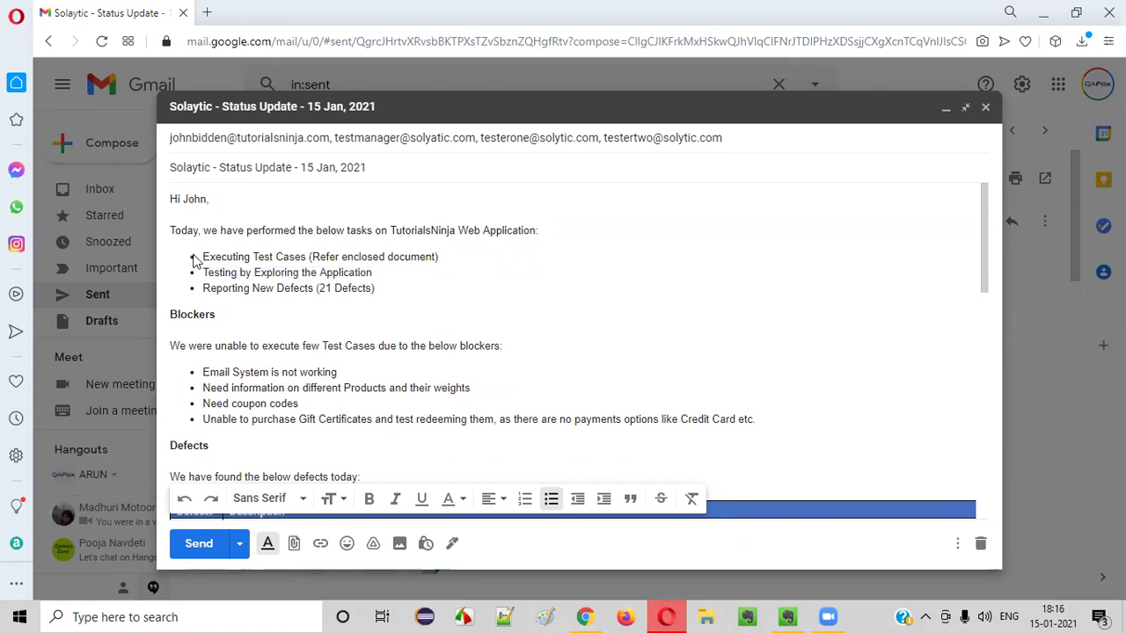
left_click_drag(202, 257, 446, 256)
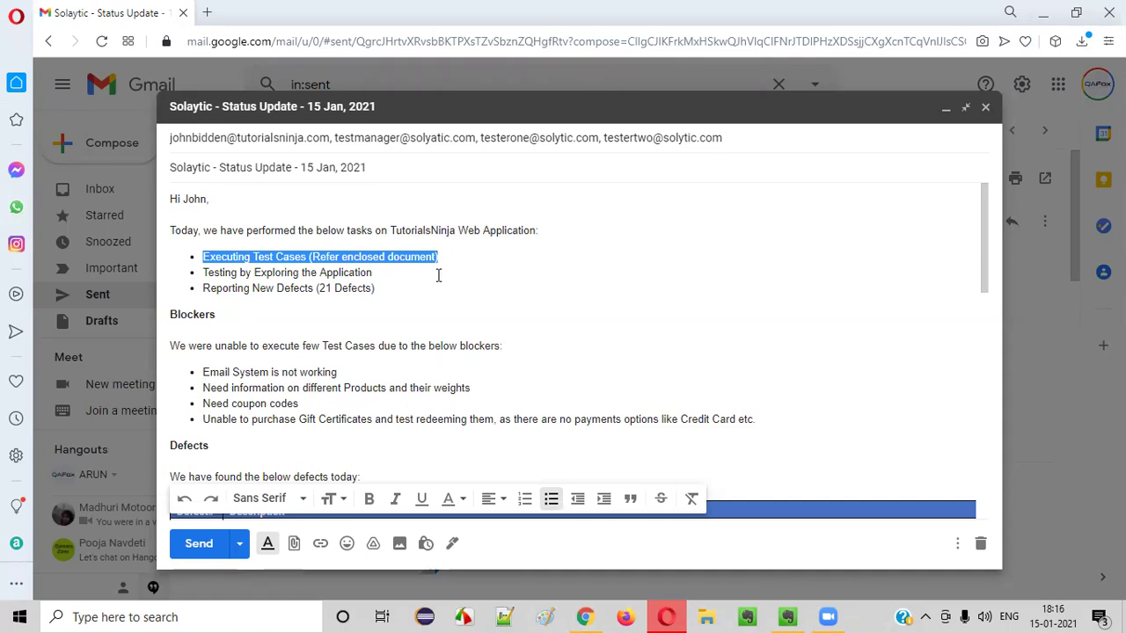
left_click(224, 286)
left_click_drag(202, 257, 460, 262)
left_click_drag(203, 272, 377, 267)
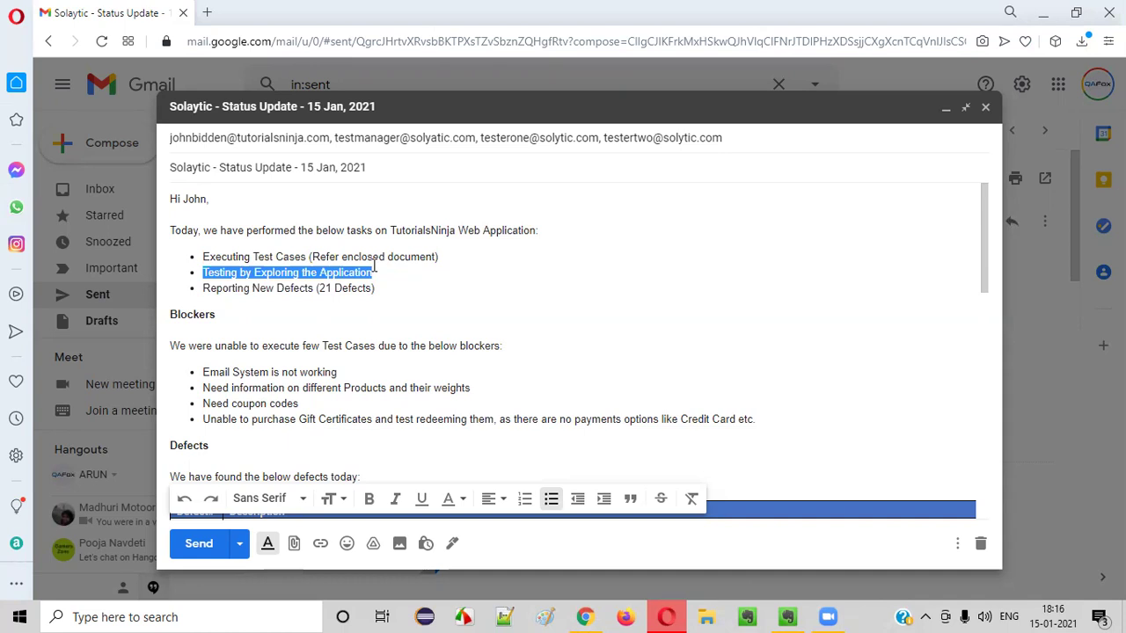
left_click(375, 267)
left_click_drag(202, 256, 397, 278)
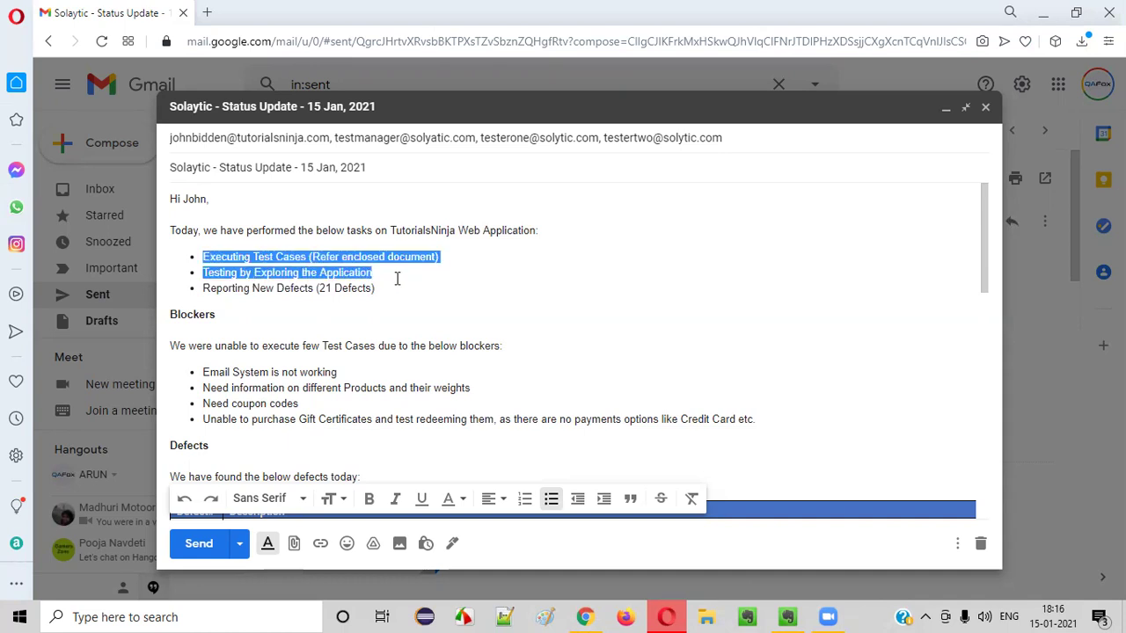
left_click(247, 263)
left_click_drag(203, 256, 391, 275)
left_click_drag(318, 289, 388, 285)
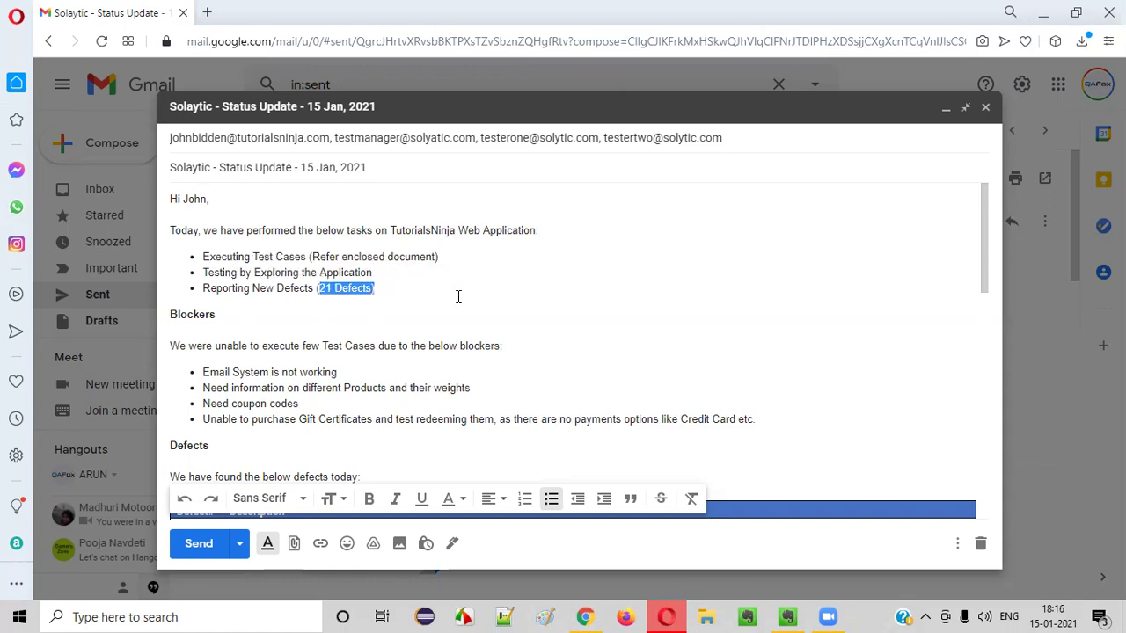
left_click_drag(204, 256, 200, 275)
left_click(391, 287)
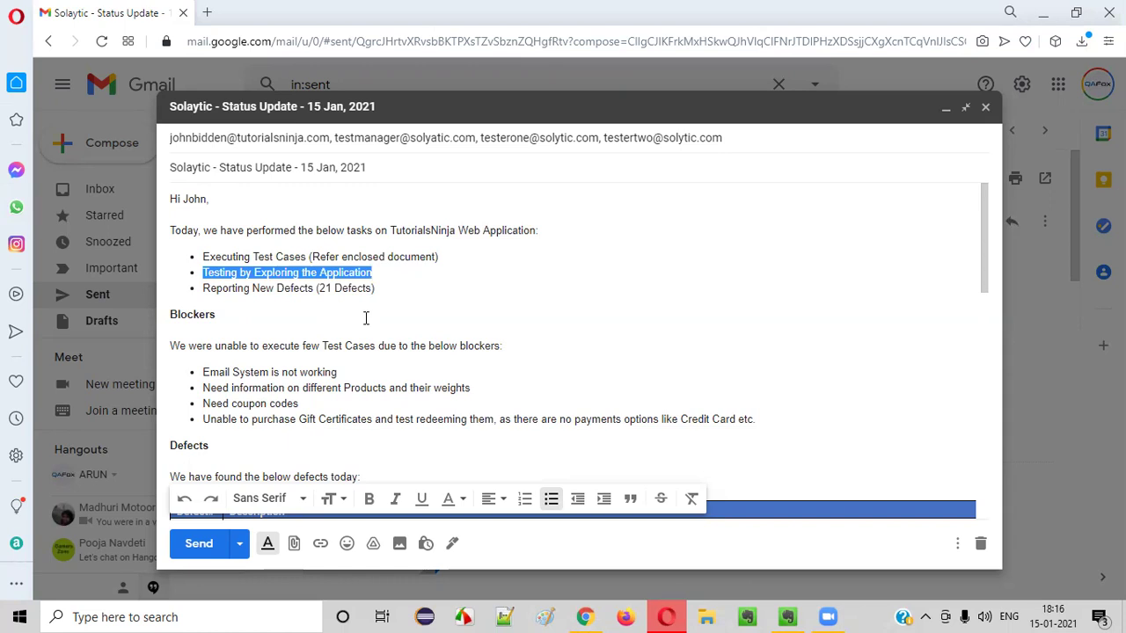
left_click_drag(317, 288, 320, 280)
left_click(484, 312)
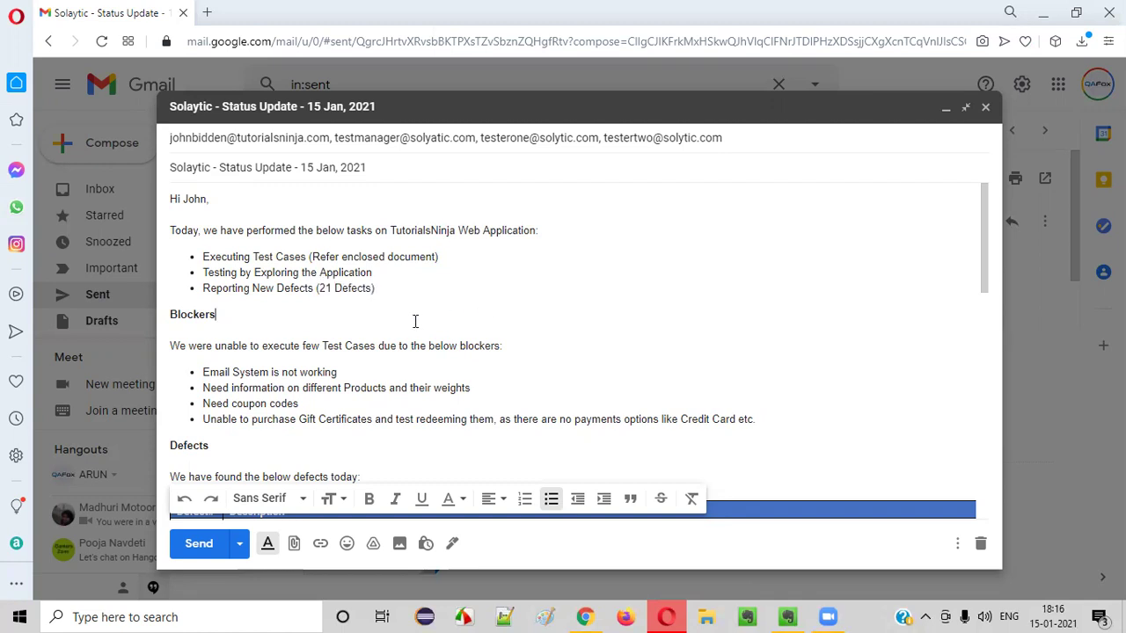
left_click_drag(203, 257, 383, 269)
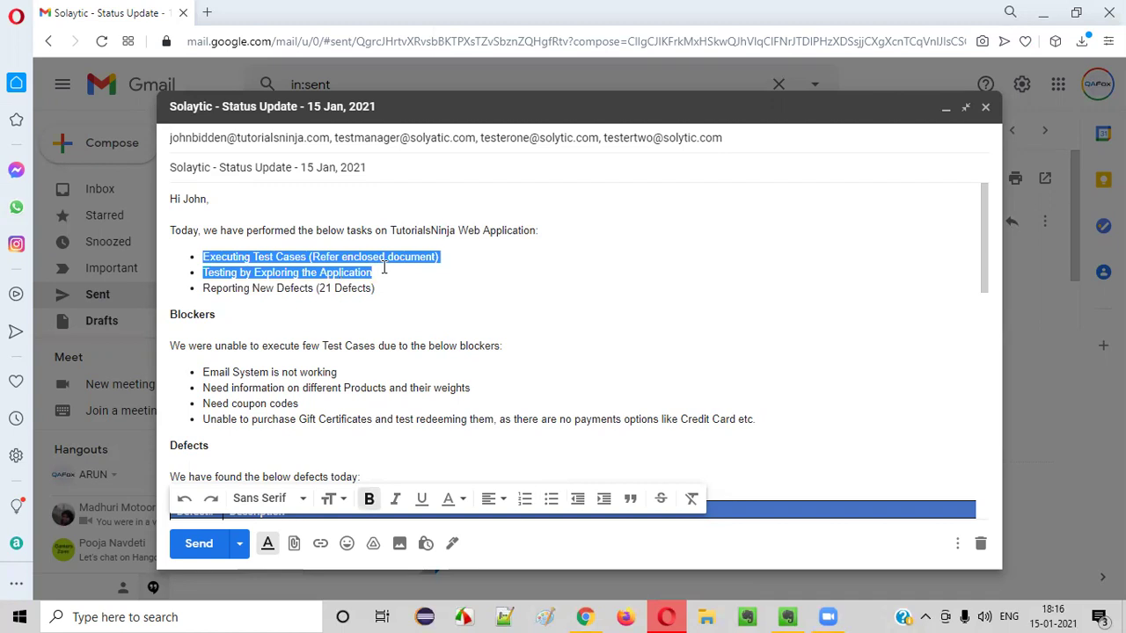
left_click(395, 304)
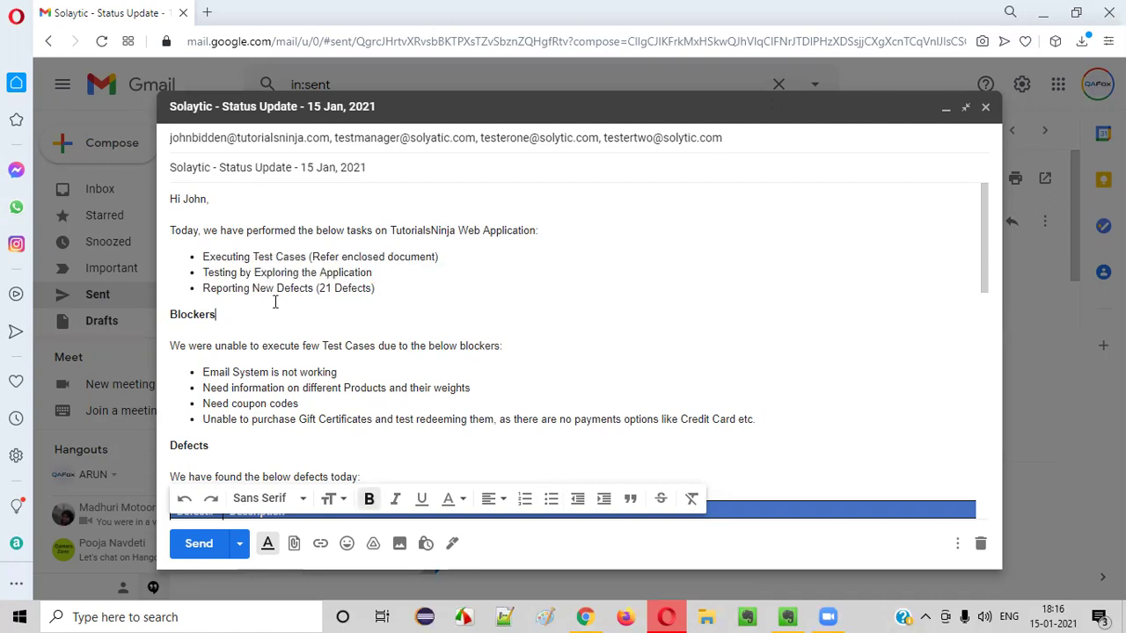
left_click_drag(200, 290, 318, 288)
left_click_drag(261, 232, 461, 230)
left_click(465, 269)
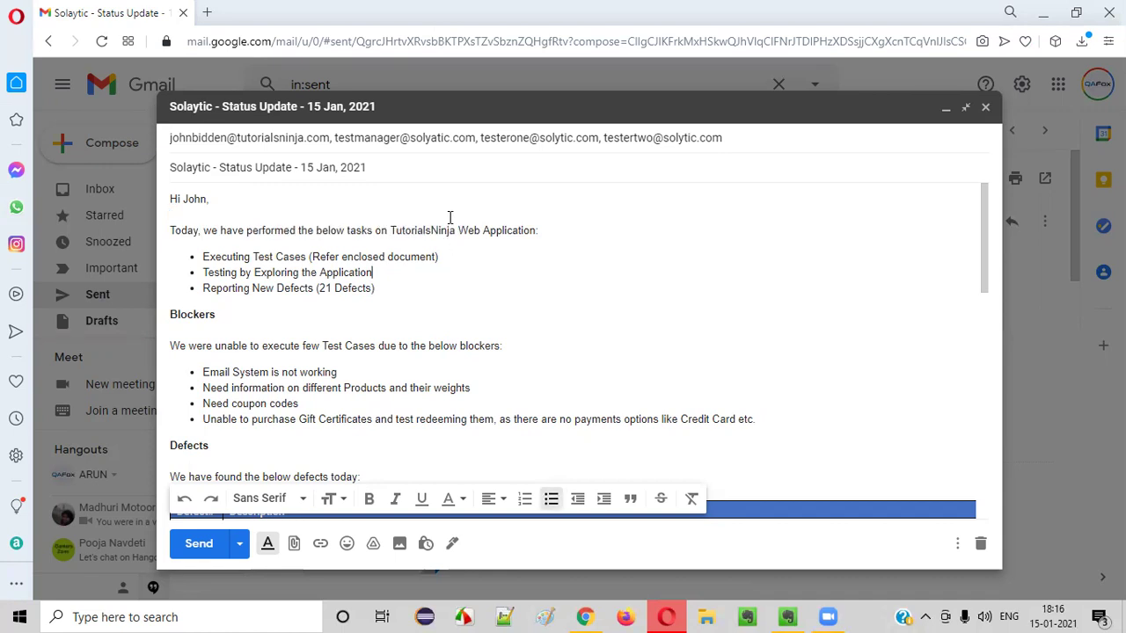
left_click_drag(203, 256, 418, 273)
left_click(284, 292)
left_click_drag(200, 291, 376, 283)
left_click(344, 294)
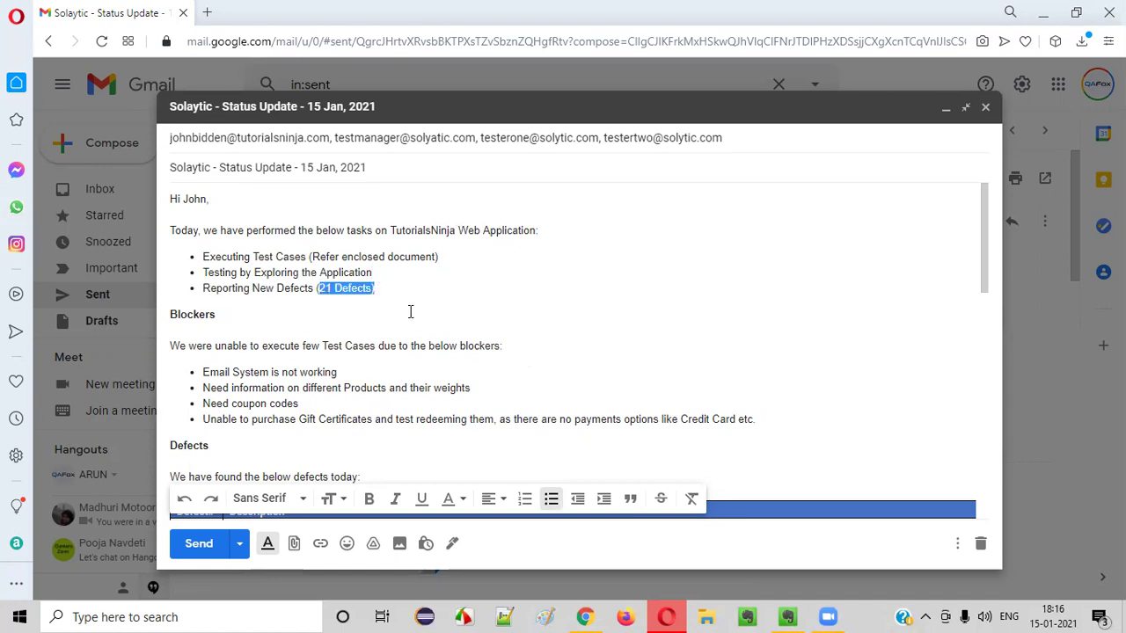
left_click(387, 287)
left_click_drag(319, 290, 332, 289)
left_click(420, 293)
left_click_drag(316, 289, 377, 289)
left_click(378, 288)
left_click_drag(198, 273, 387, 288)
left_click(387, 288)
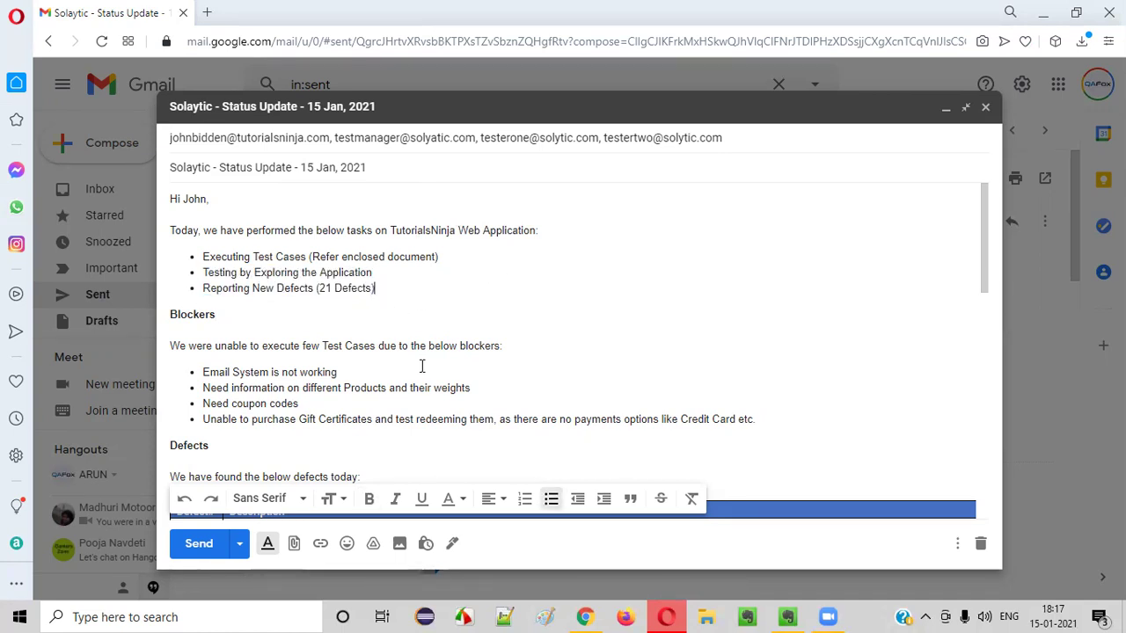
scroll(423, 368, "down", 7)
scroll(401, 325, "up", 10)
left_click(343, 304)
left_click_drag(176, 319, 174, 315)
left_click(241, 309)
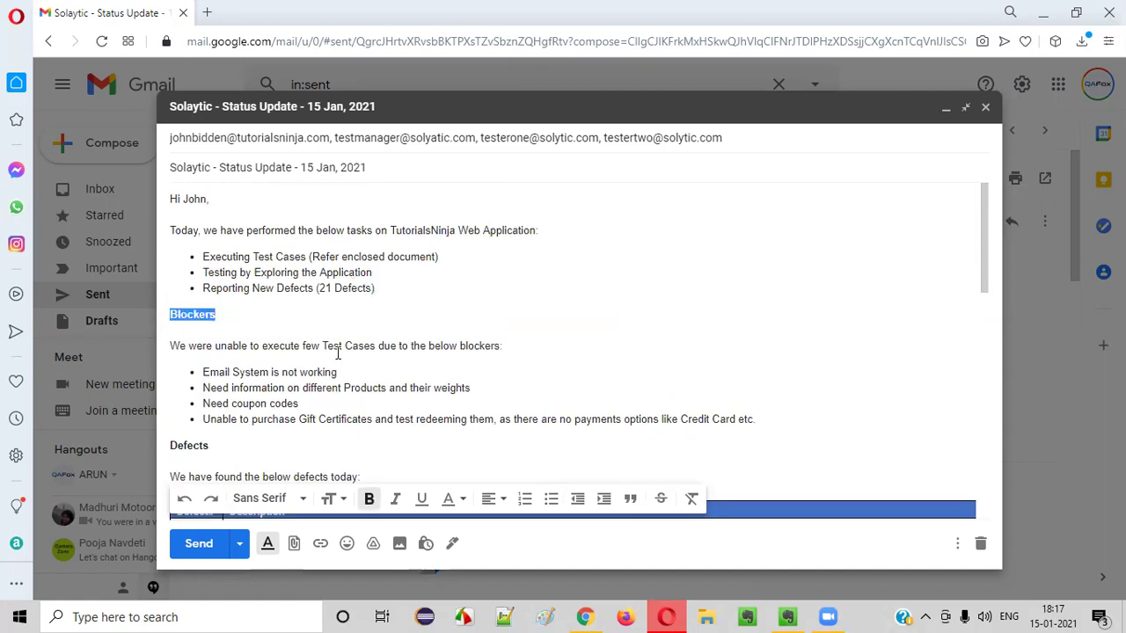
scroll(327, 275, "down", 2)
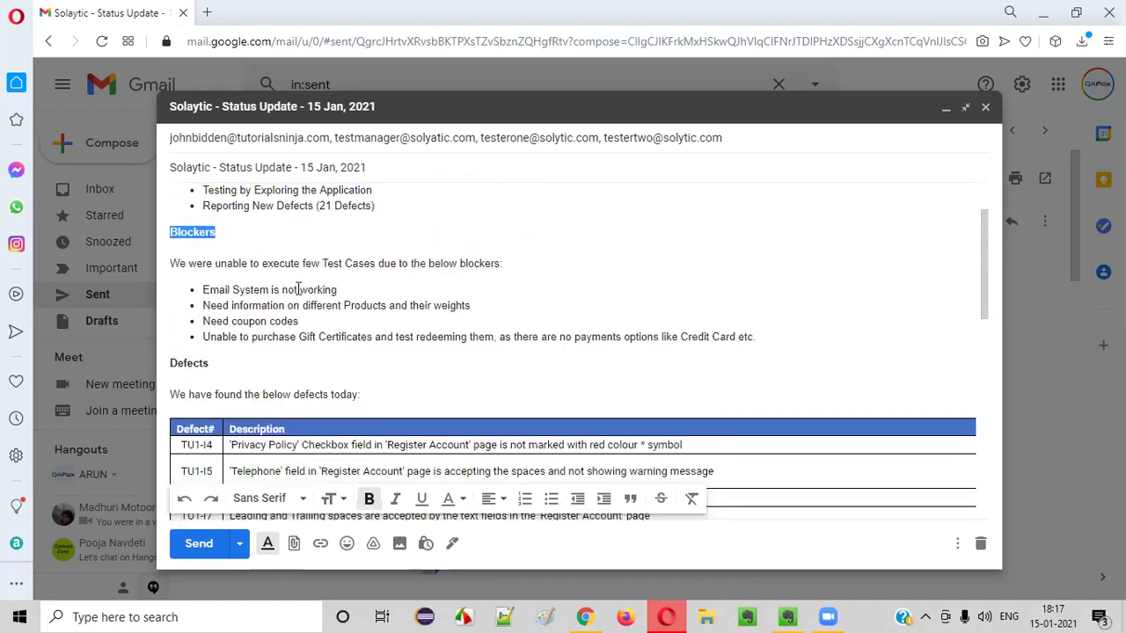
scroll(298, 289, "up", 2)
left_click_drag(309, 256, 490, 254)
left_click(496, 256)
left_click_drag(252, 256, 464, 257)
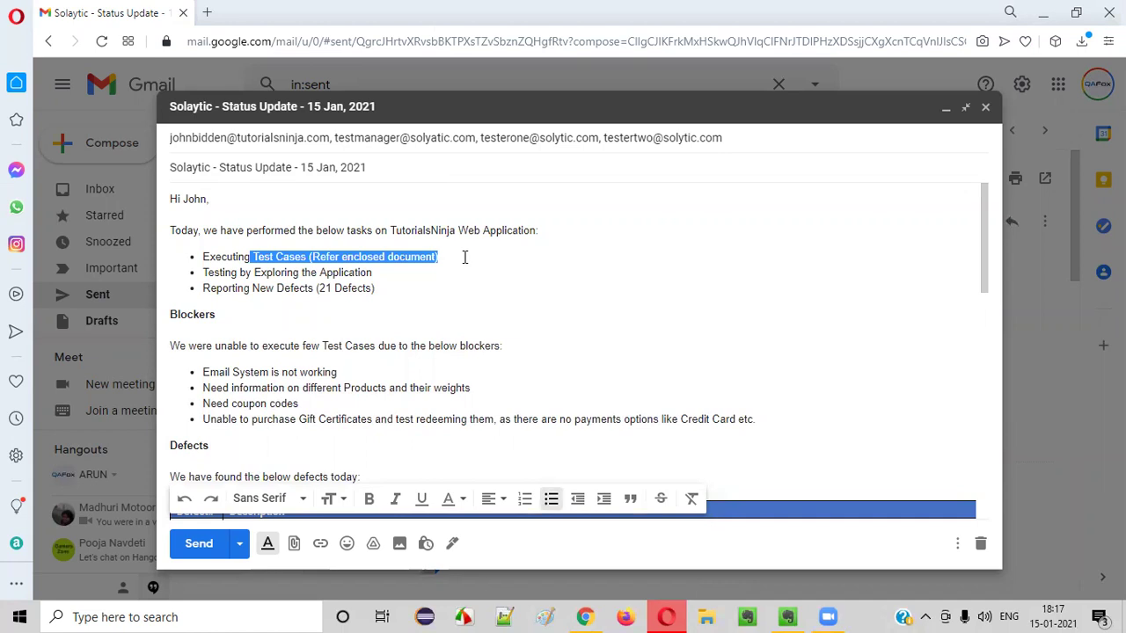
left_click(465, 257)
left_click_drag(222, 256, 455, 250)
left_click(456, 251)
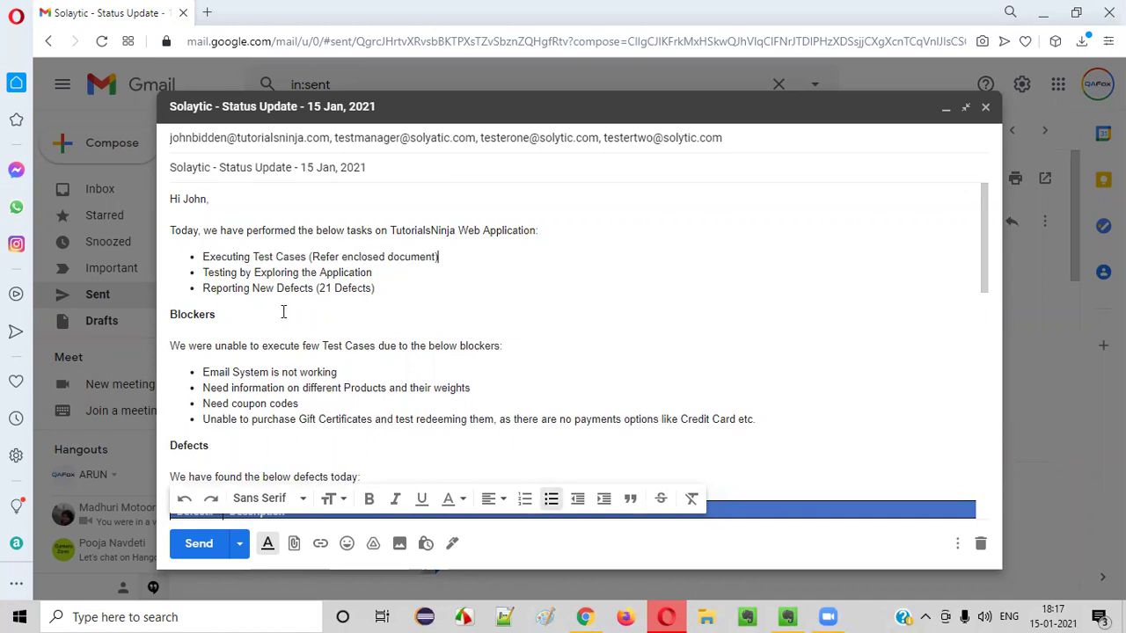
double_click(283, 311)
scroll(426, 322, "down", 2)
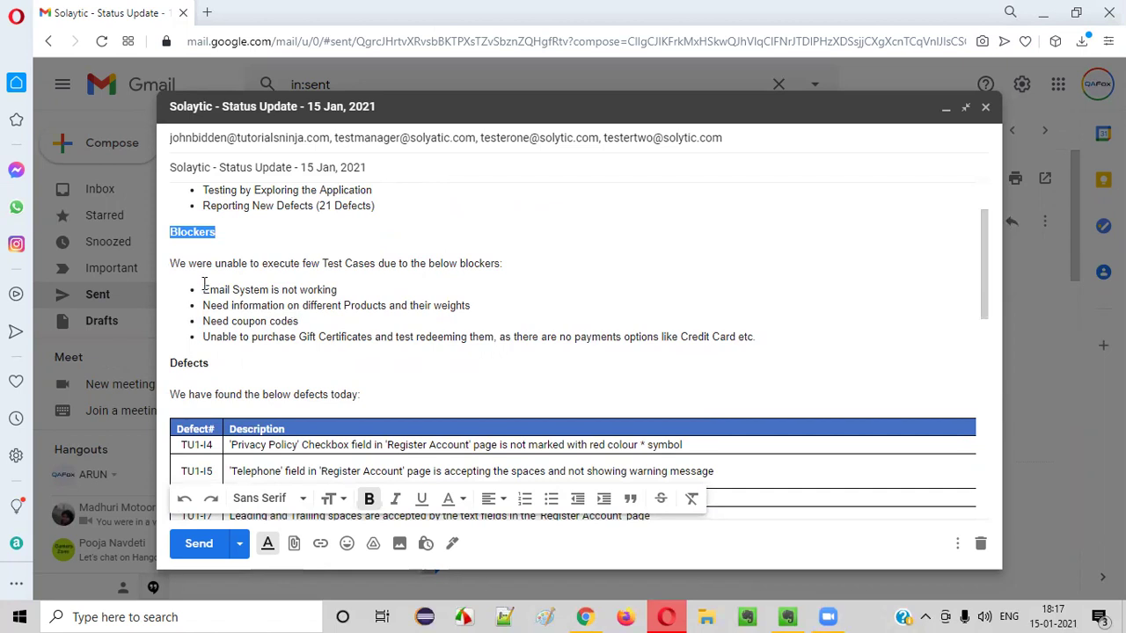
left_click_drag(204, 295, 769, 342)
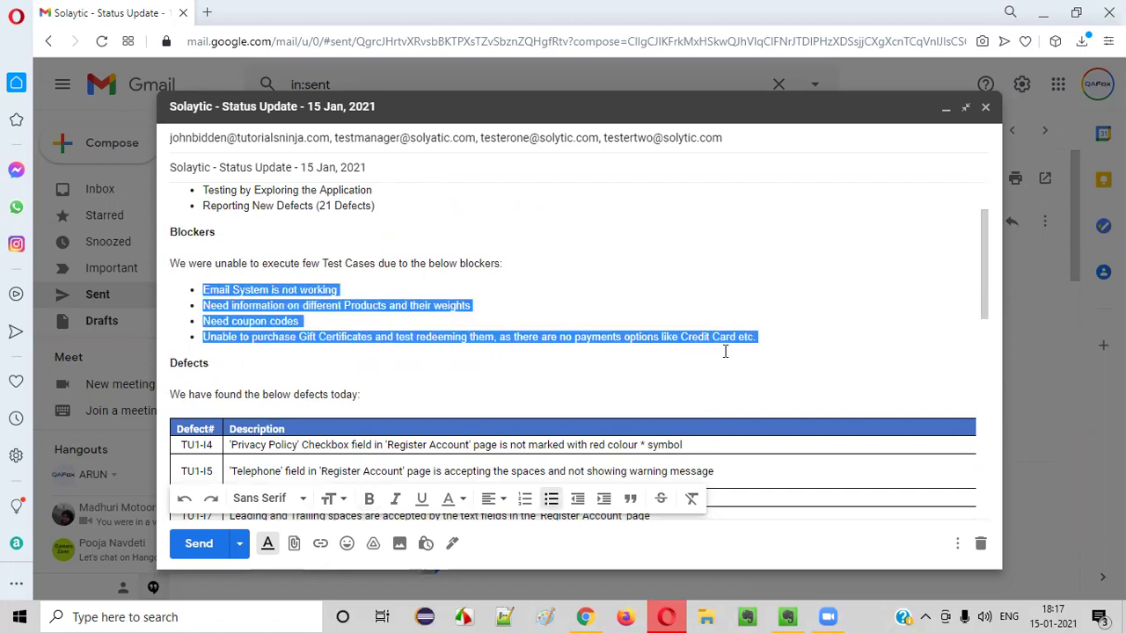
left_click(457, 387)
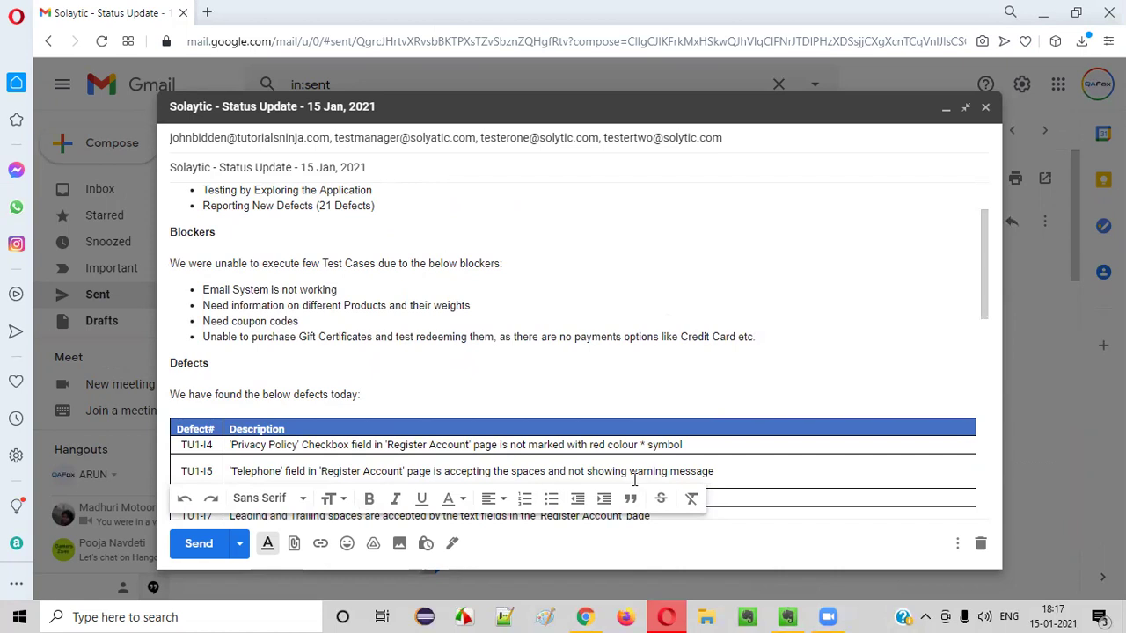
left_click_drag(756, 338, 197, 273)
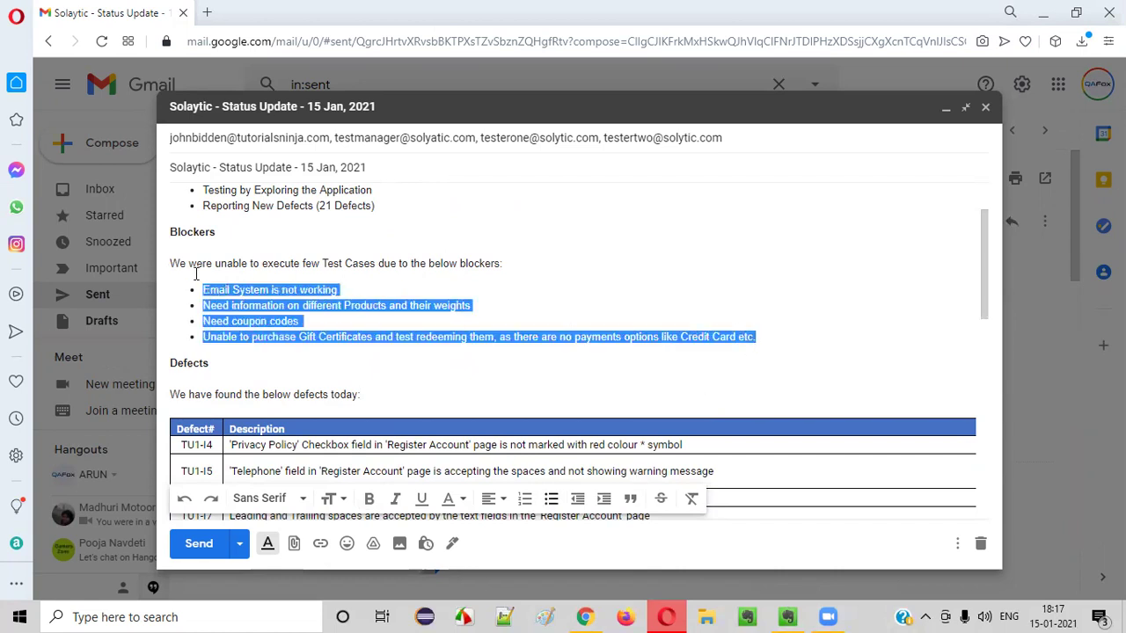
left_click(281, 356)
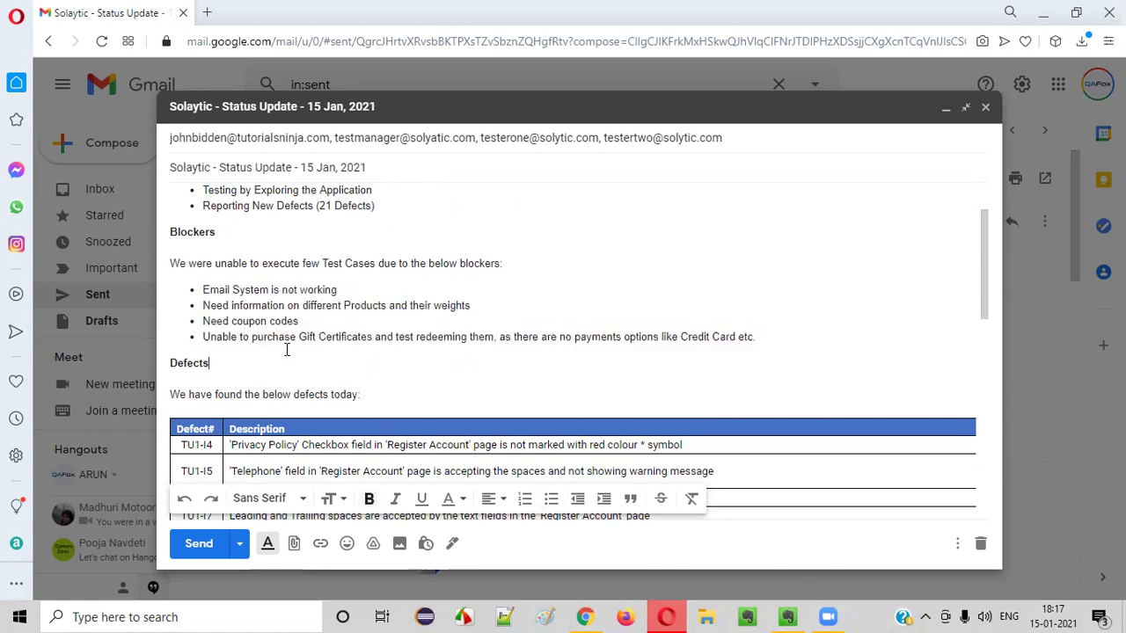
left_click_drag(197, 284, 458, 337)
left_click_drag(756, 336, 763, 336)
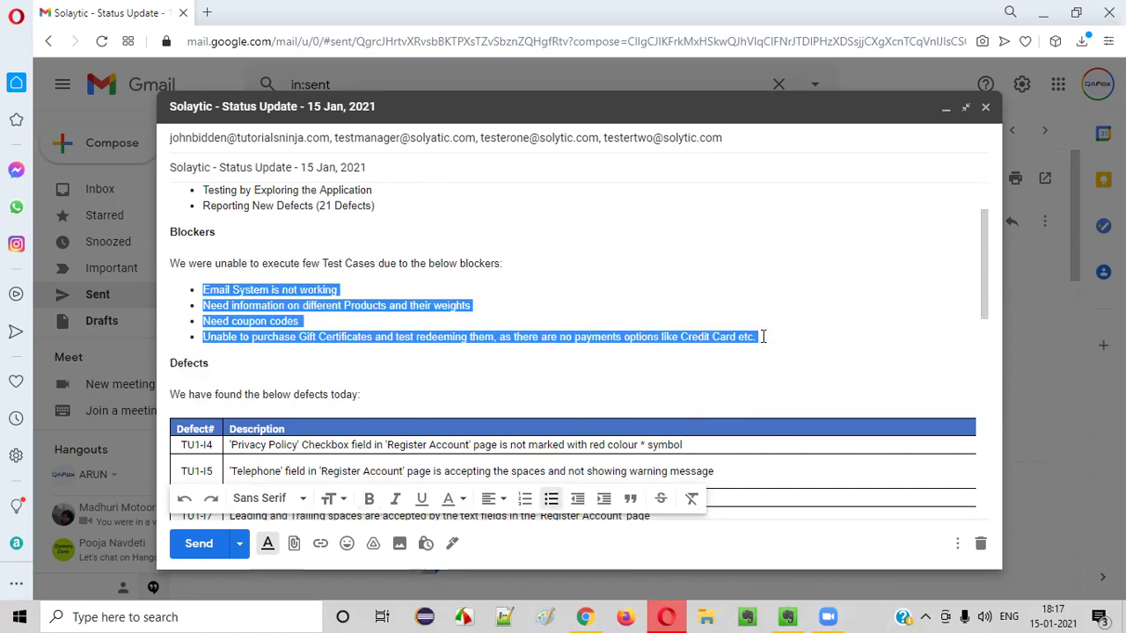
left_click(762, 336)
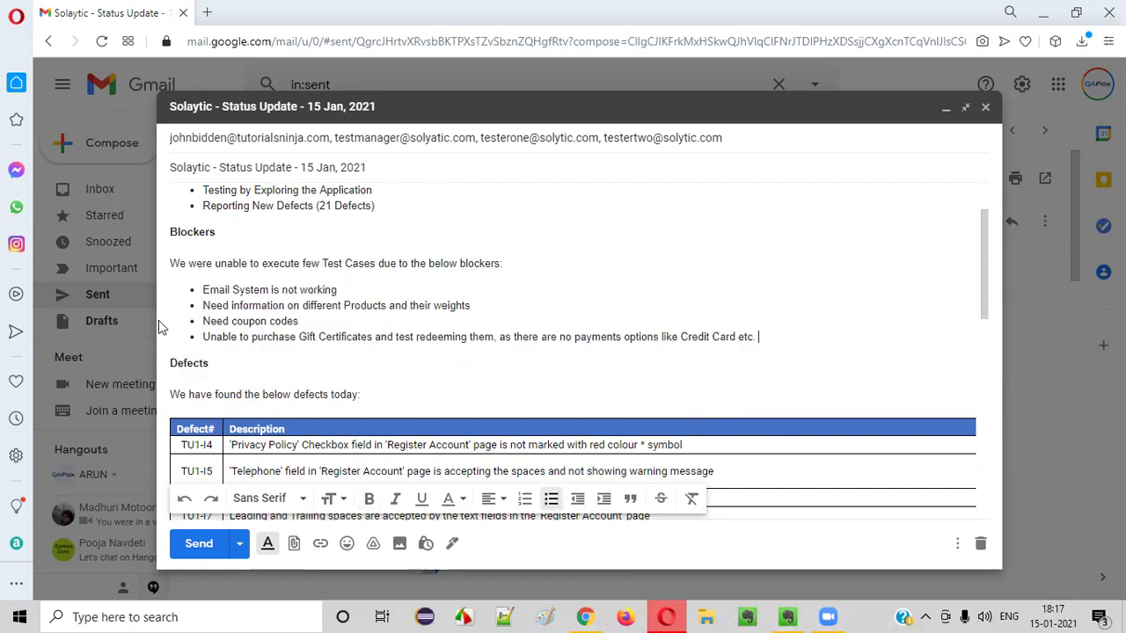
left_click_drag(203, 290, 784, 336)
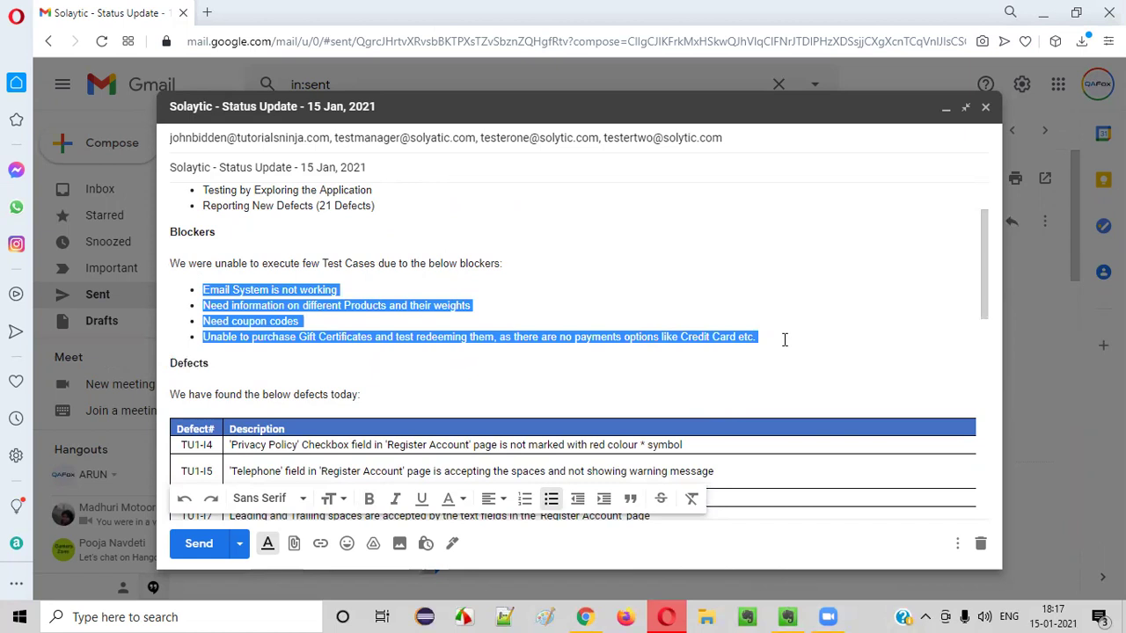
left_click(784, 336)
left_click_drag(302, 263, 515, 266)
left_click(515, 265)
left_click_drag(202, 289, 350, 278)
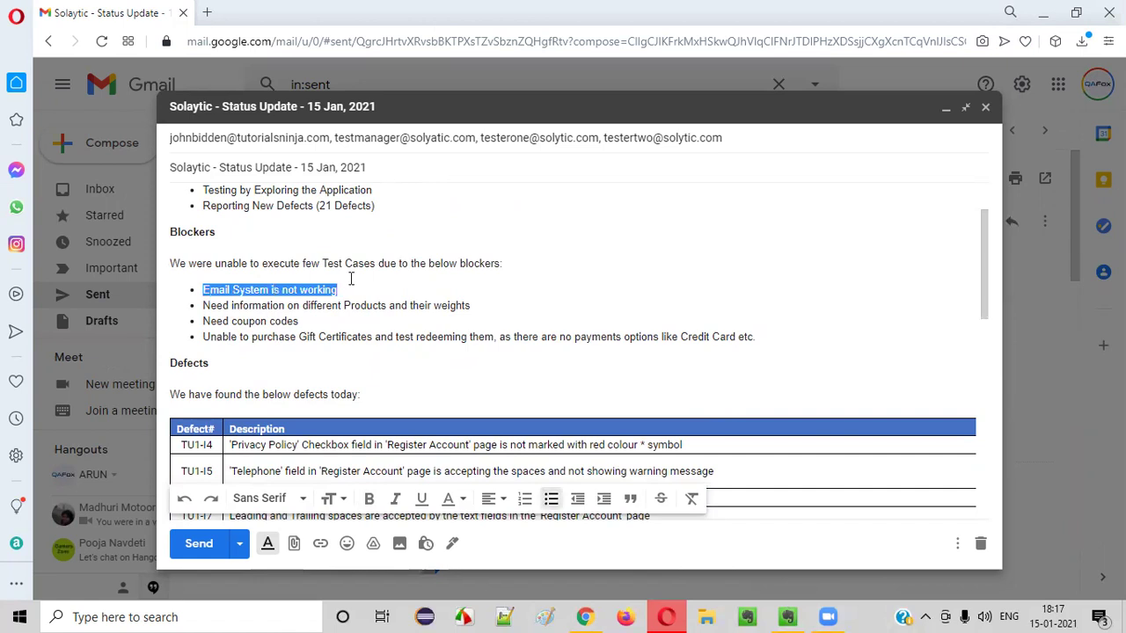
left_click_drag(203, 305, 478, 299)
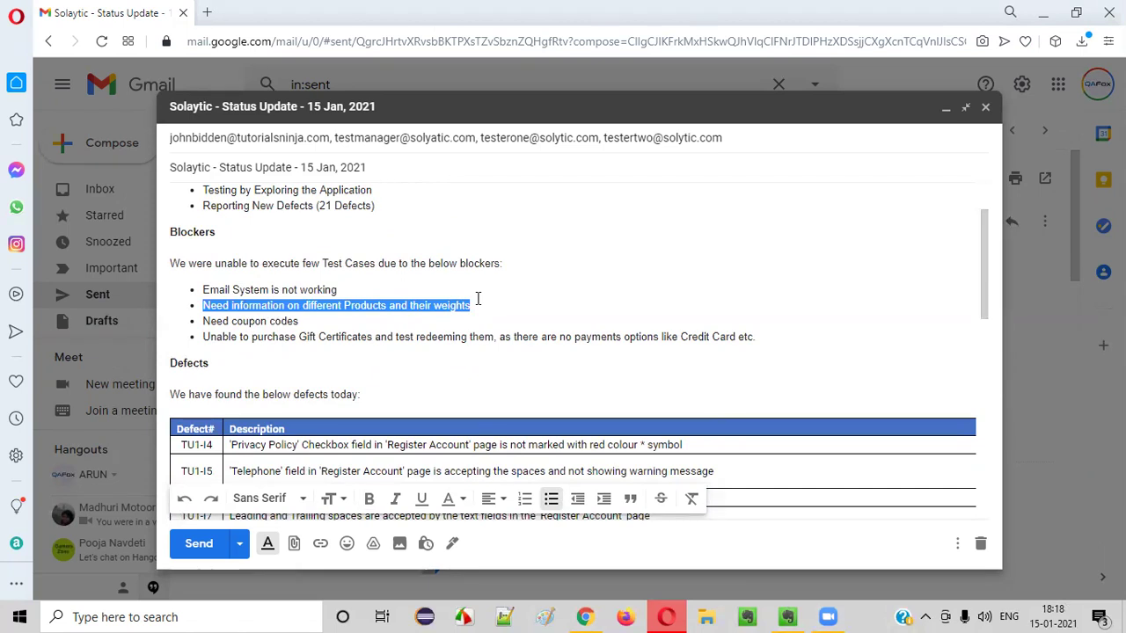
left_click(469, 310)
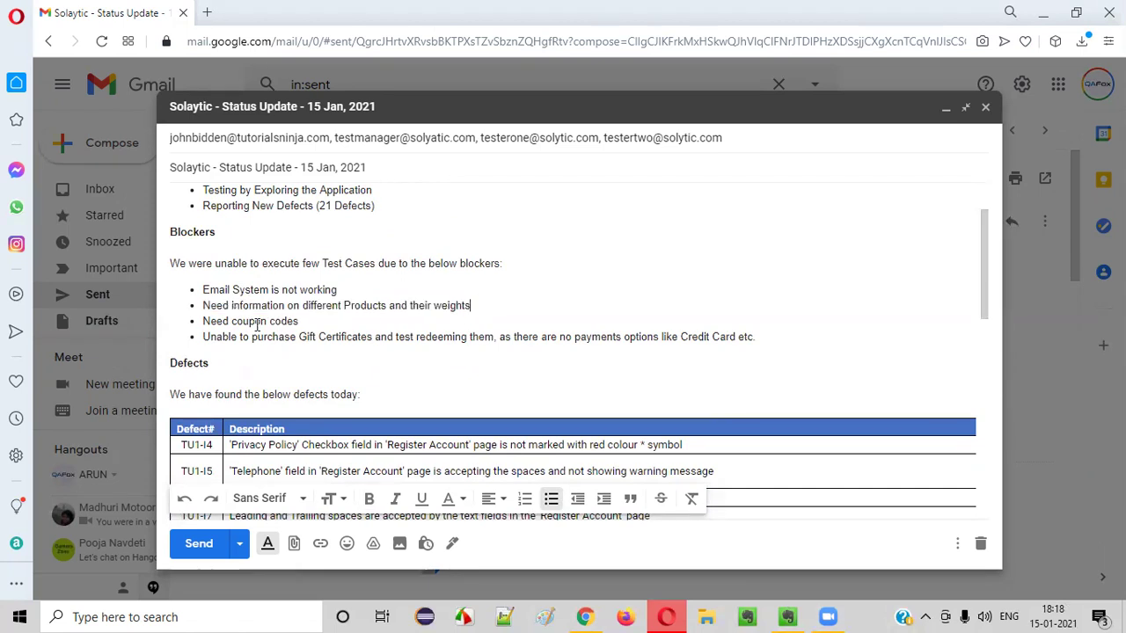
triple_click(477, 300)
left_click(457, 301)
left_click_drag(343, 305, 498, 302)
left_click(499, 302)
triple_click(510, 301)
left_click(506, 303)
left_click_drag(203, 305, 481, 305)
left_click(479, 305)
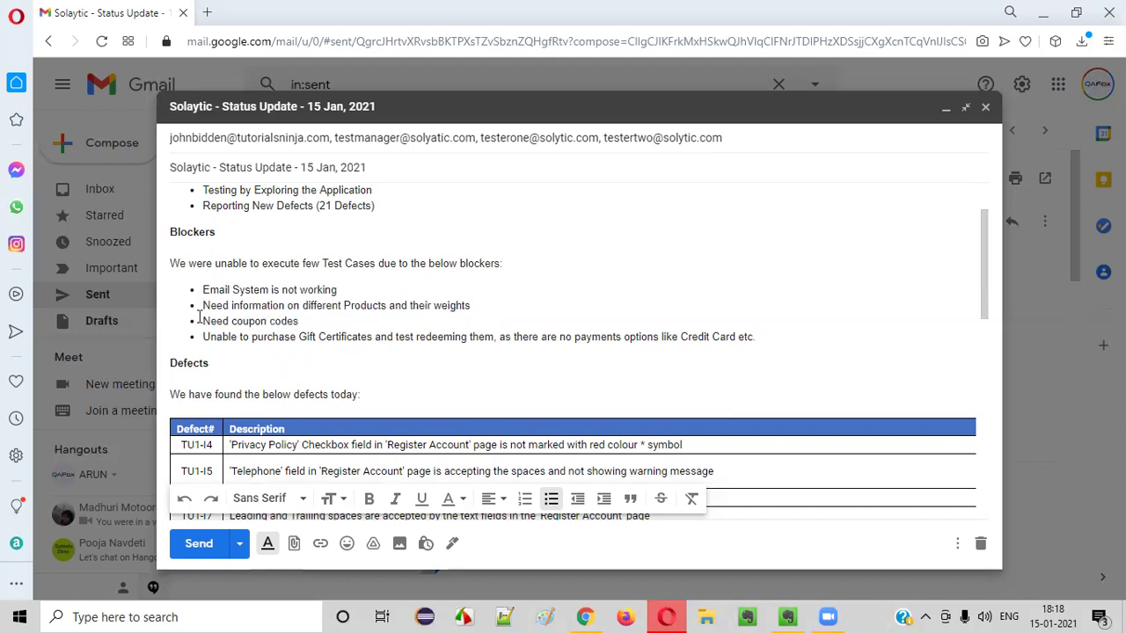
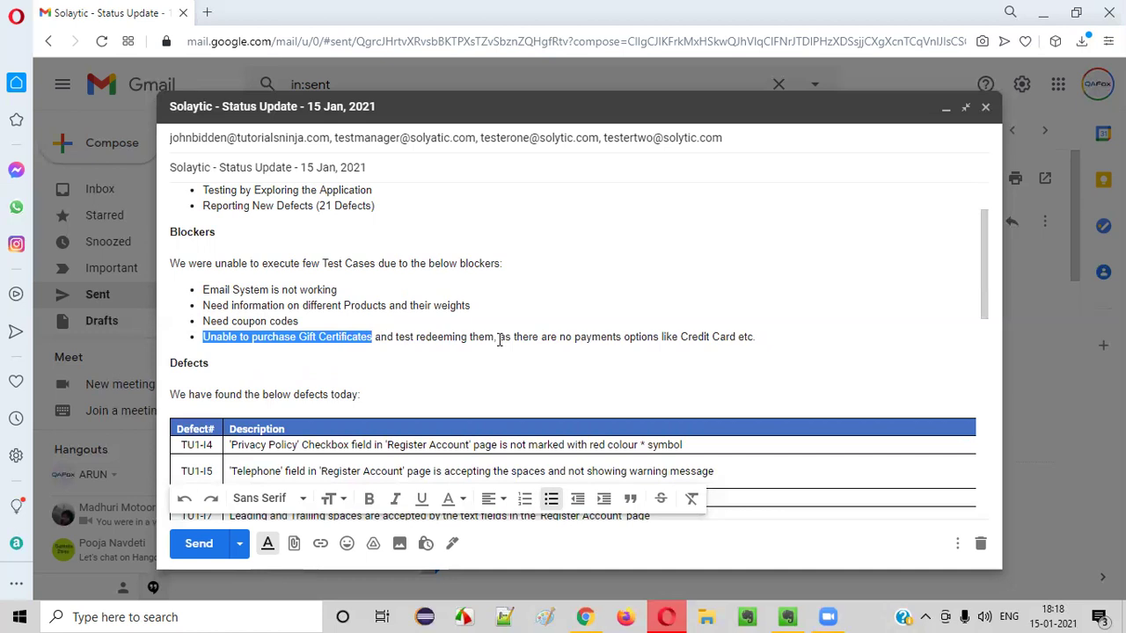
left_click(450, 355)
left_click_drag(299, 338, 376, 339)
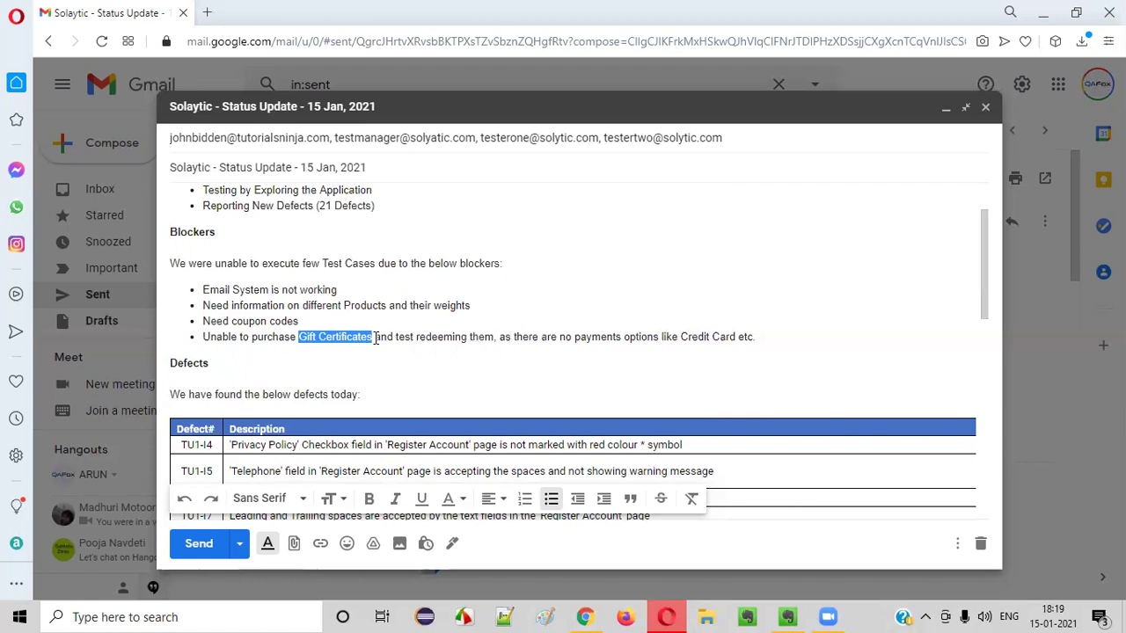
left_click(439, 325)
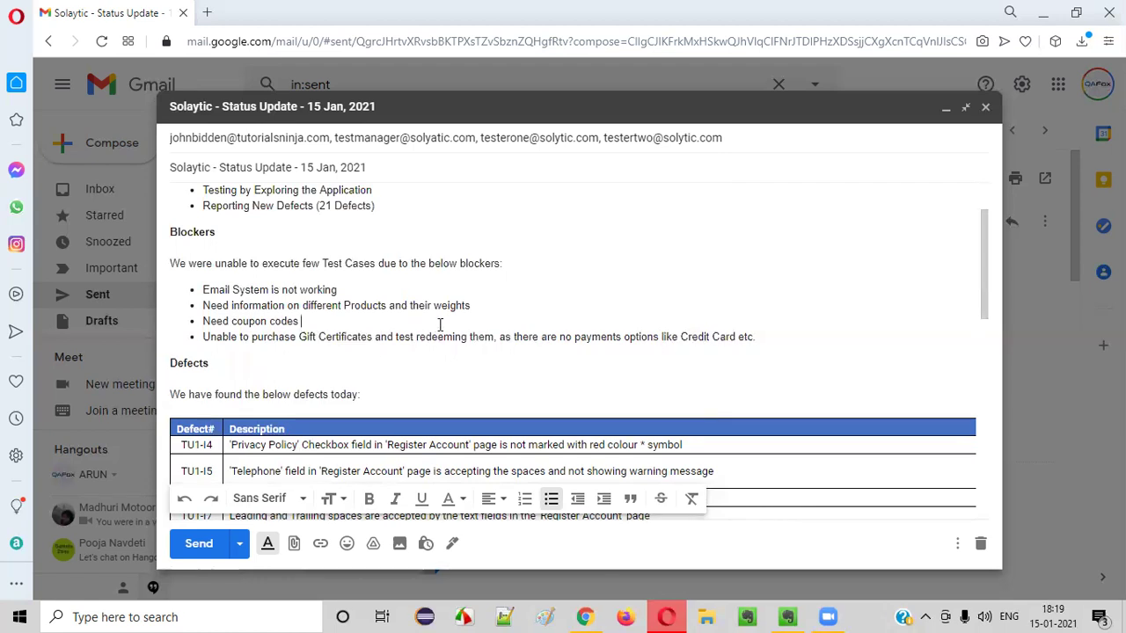
left_click_drag(770, 331, 196, 286)
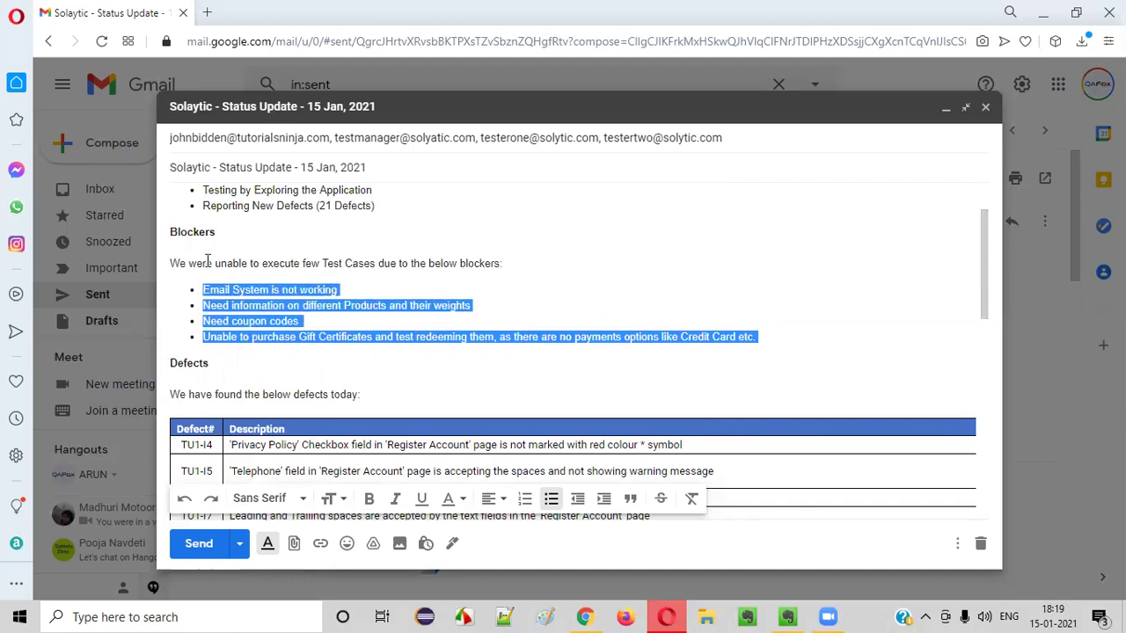
left_click_drag(171, 231, 773, 343)
left_click(779, 337)
left_click(361, 295)
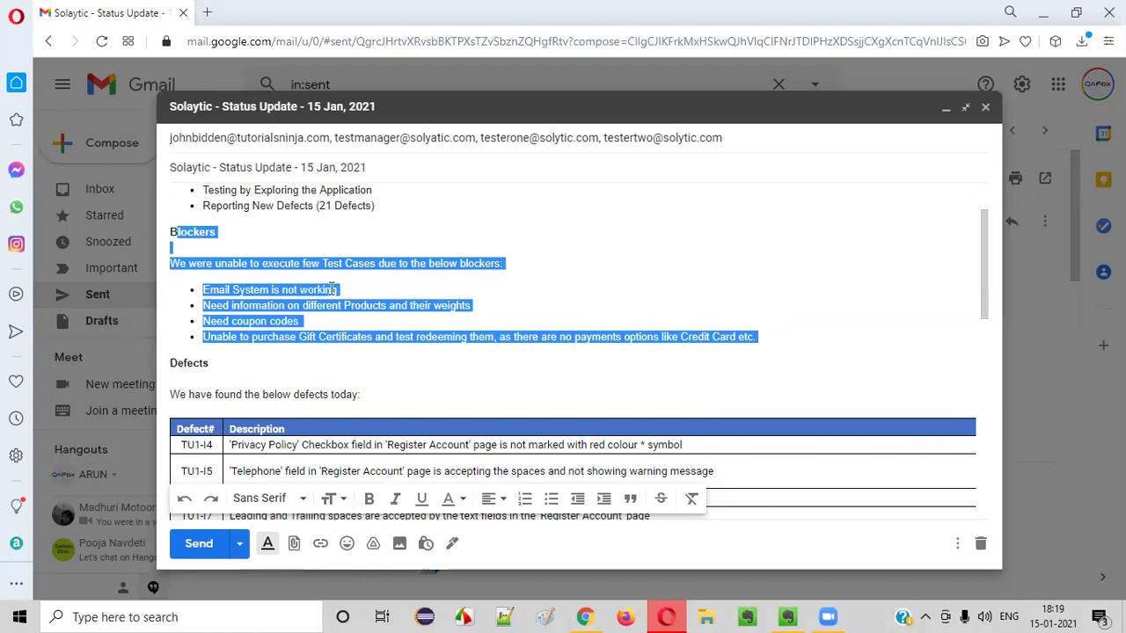
left_click(349, 361)
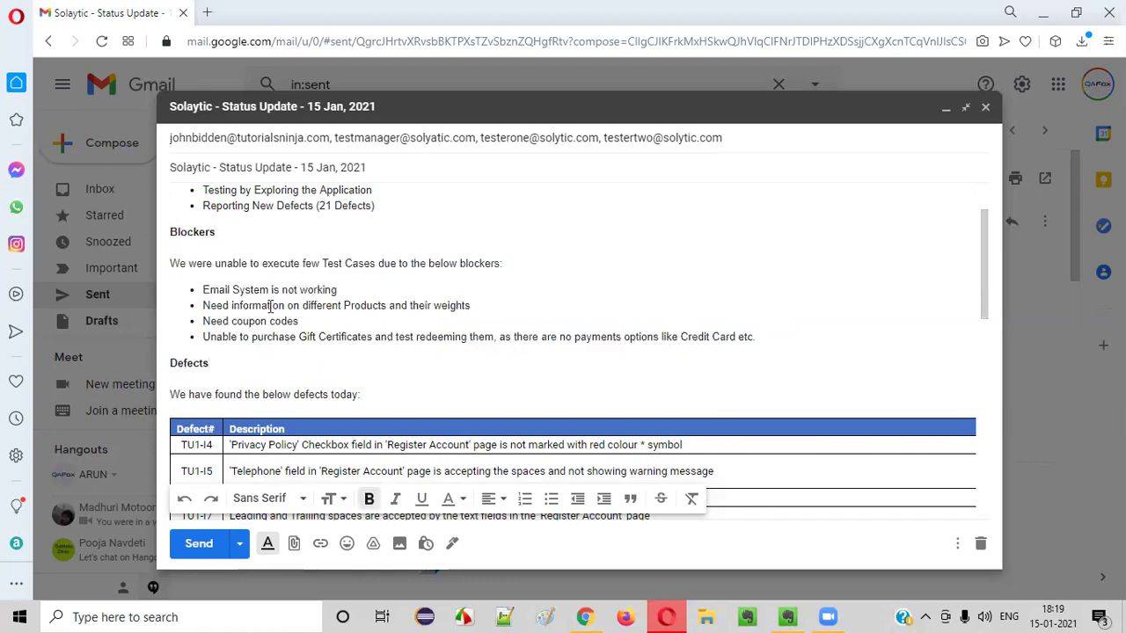
left_click_drag(174, 232, 791, 332)
scroll(683, 326, "up", 1)
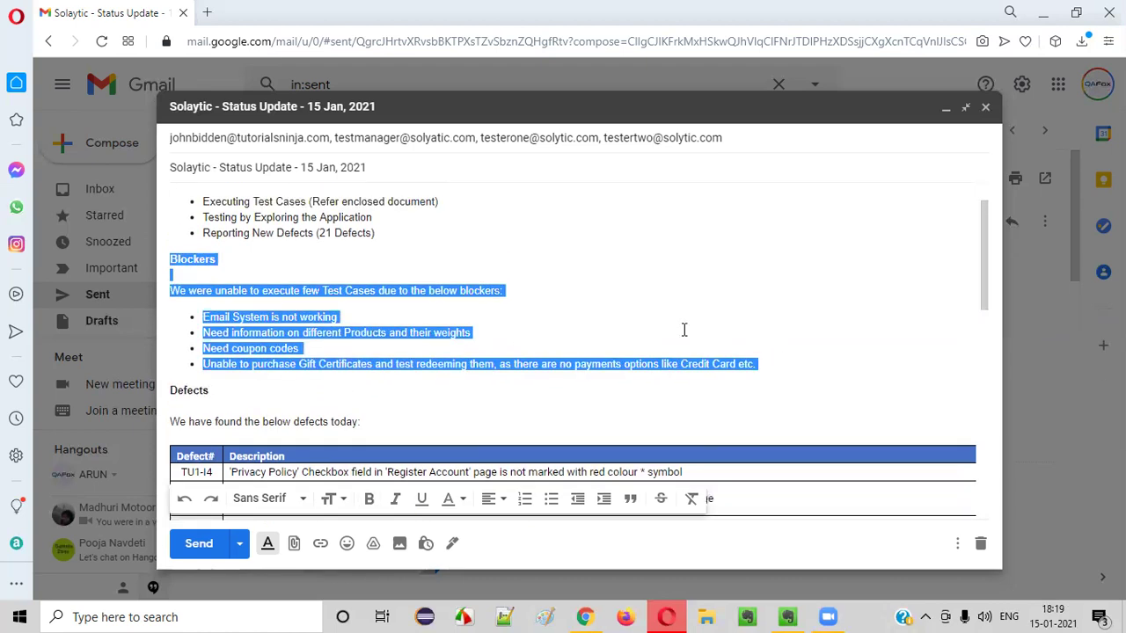
left_click(167, 316)
left_click_drag(167, 317, 173, 317)
scroll(421, 295, "down", 1)
scroll(421, 295, "up", 1)
left_click_drag(203, 257, 457, 243)
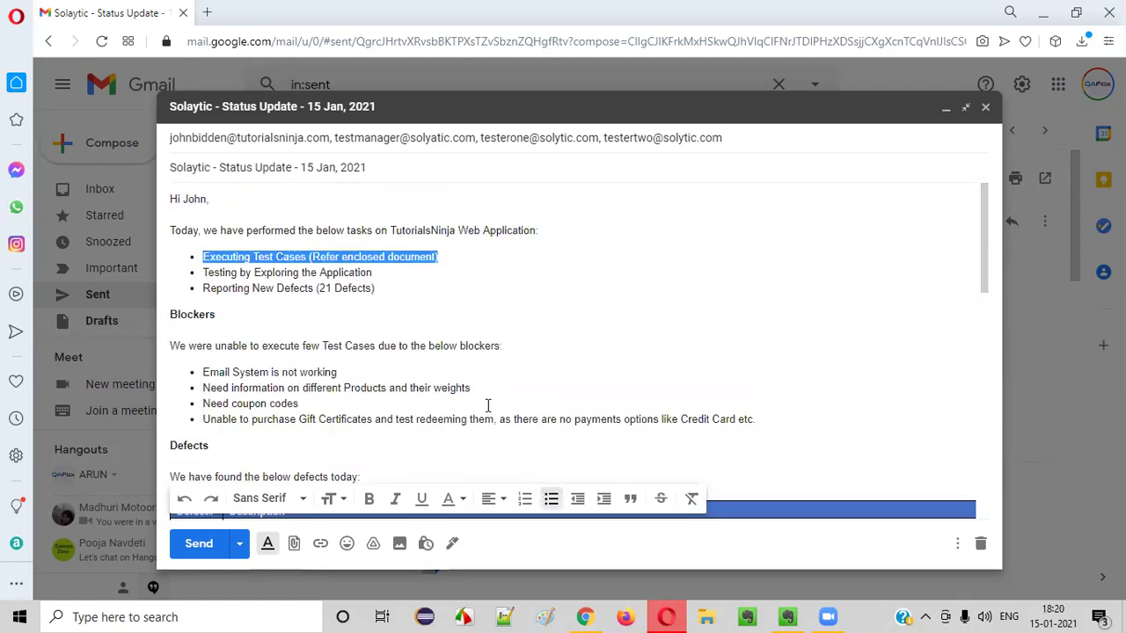
scroll(322, 475, "down", 10)
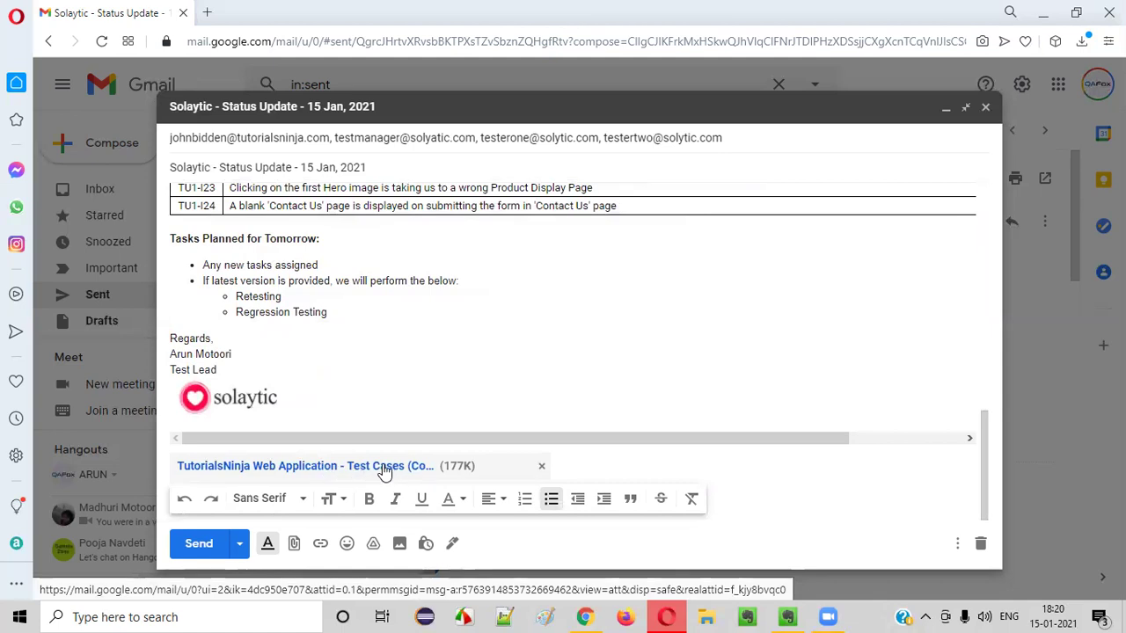
scroll(380, 477, "up", 10)
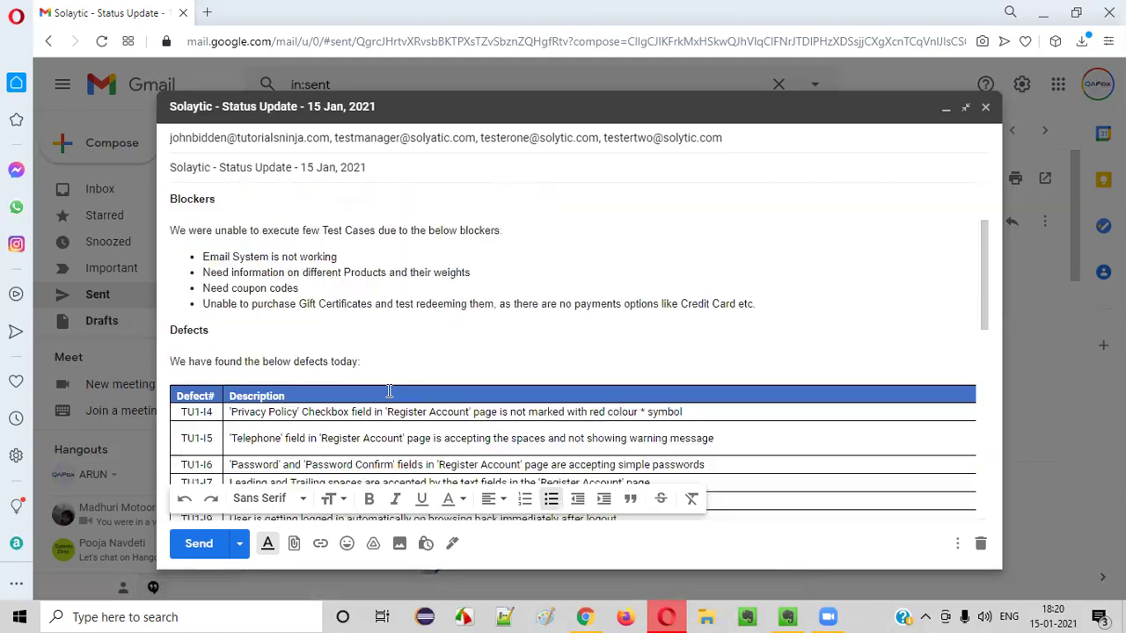
left_click(189, 323)
left_click_drag(186, 326, 759, 417)
left_click(760, 416)
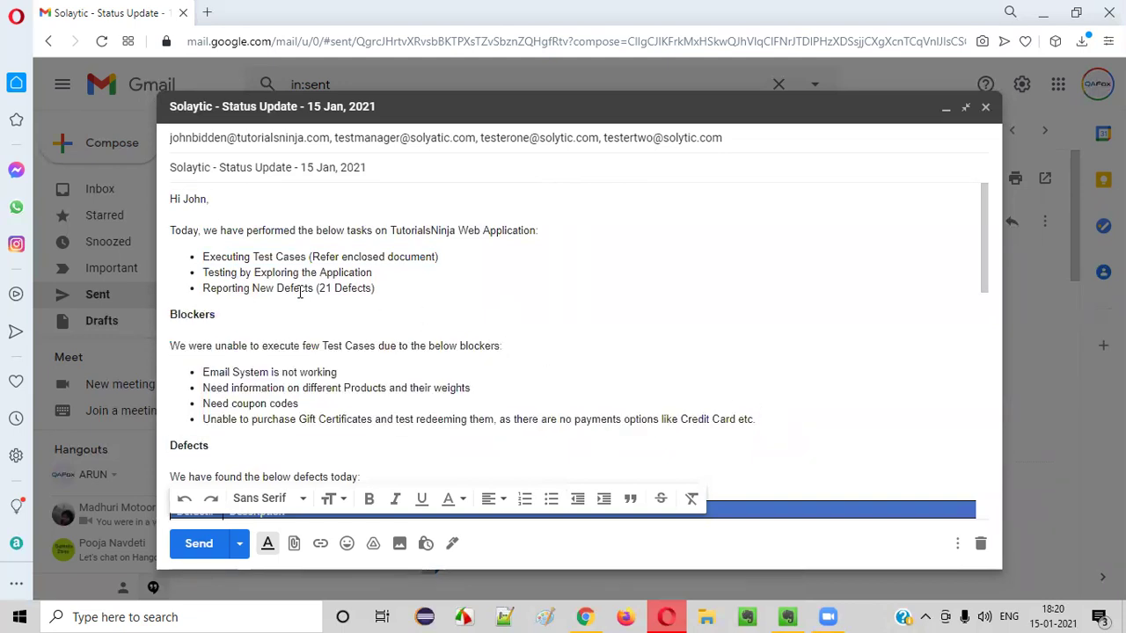
scroll(302, 292, "down", 1)
left_click_drag(172, 233, 801, 344)
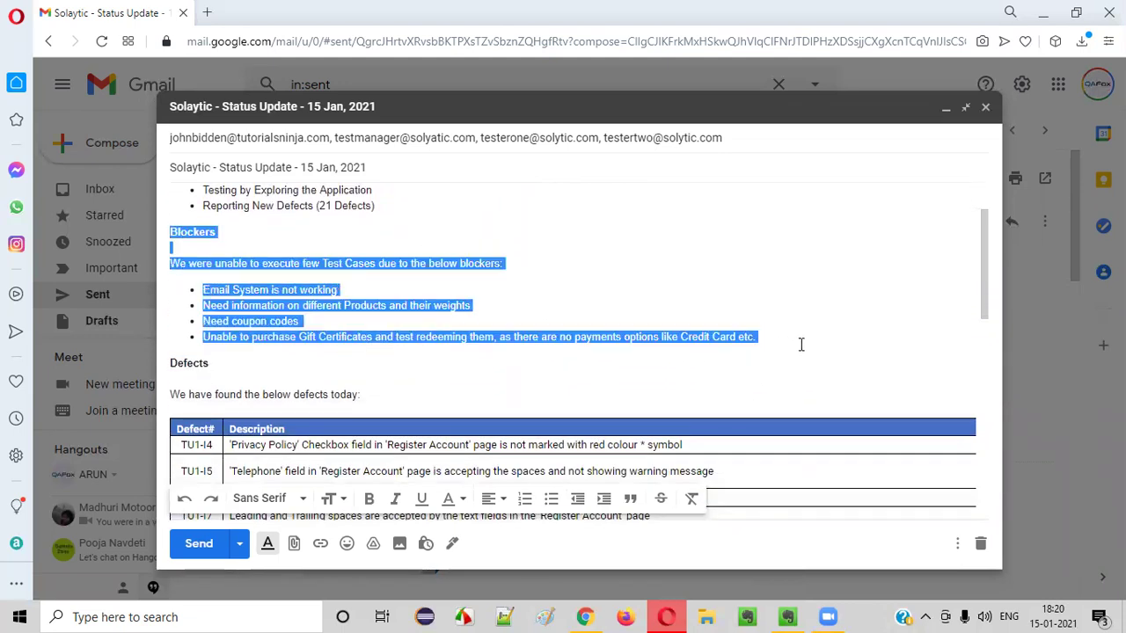
left_click(320, 214)
scroll(359, 290, "down", 1)
double_click(207, 284)
left_click_drag(192, 313, 381, 317)
left_click(381, 317)
scroll(380, 318, "down", 7)
scroll(284, 363, "up", 4)
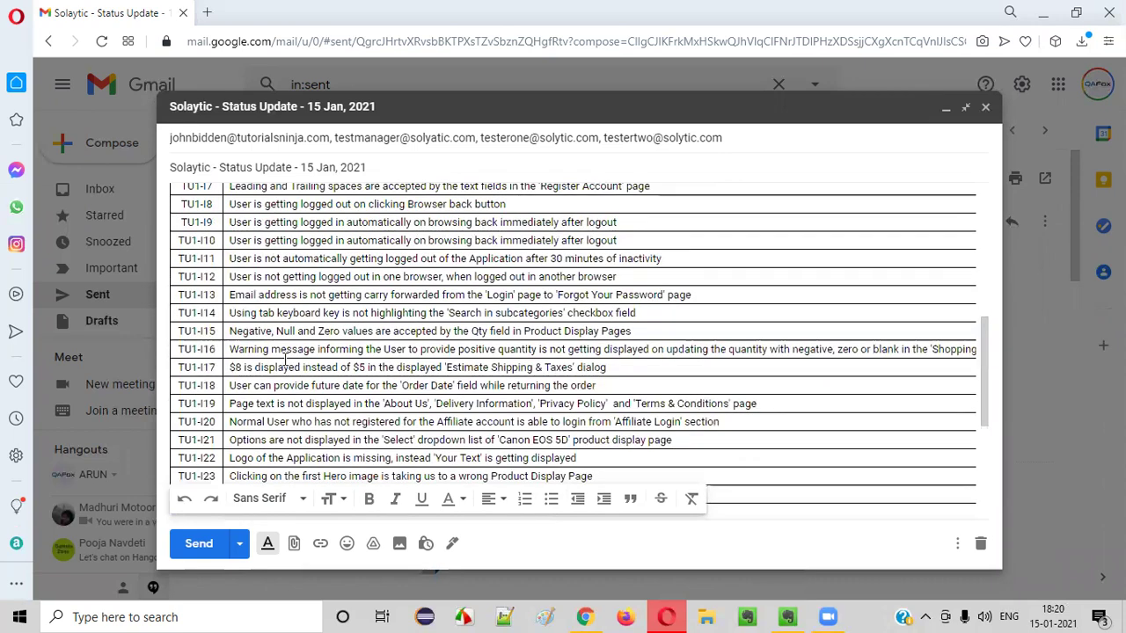
scroll(284, 362, "up", 2)
left_click_drag(187, 280, 346, 279)
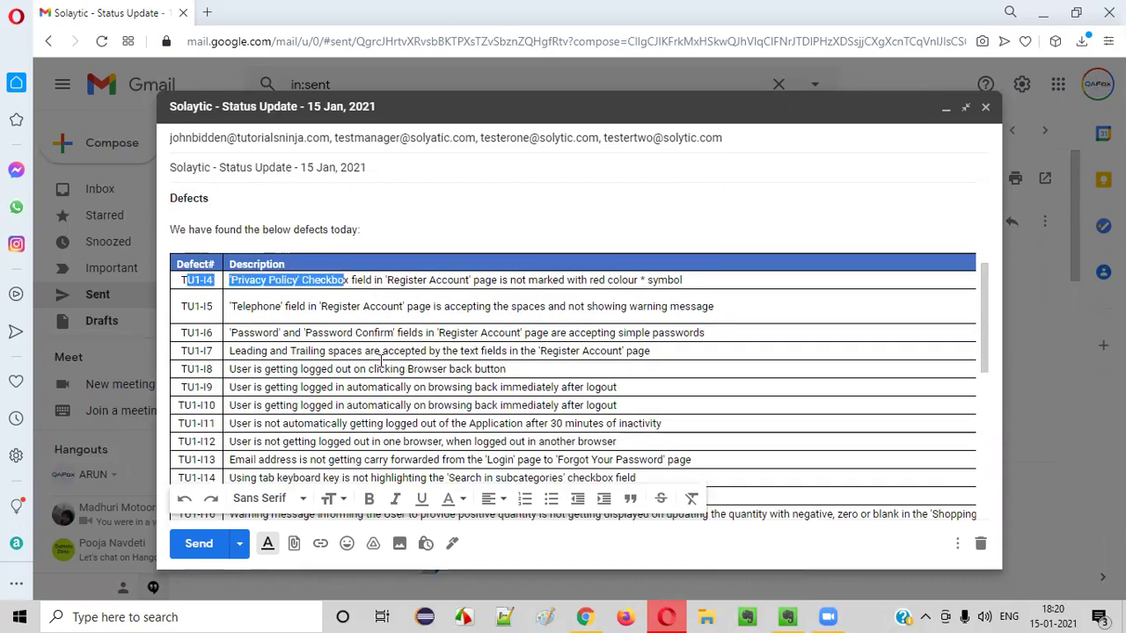
left_click(381, 361)
left_click_drag(779, 395, 999, 404)
left_click_drag(939, 268, 945, 405)
left_click(941, 387)
scroll(935, 380, "down", 3)
scroll(935, 380, "down", 3)
scroll(581, 367, "up", 3)
left_click_drag(580, 367, 20, 326)
left_click(305, 393)
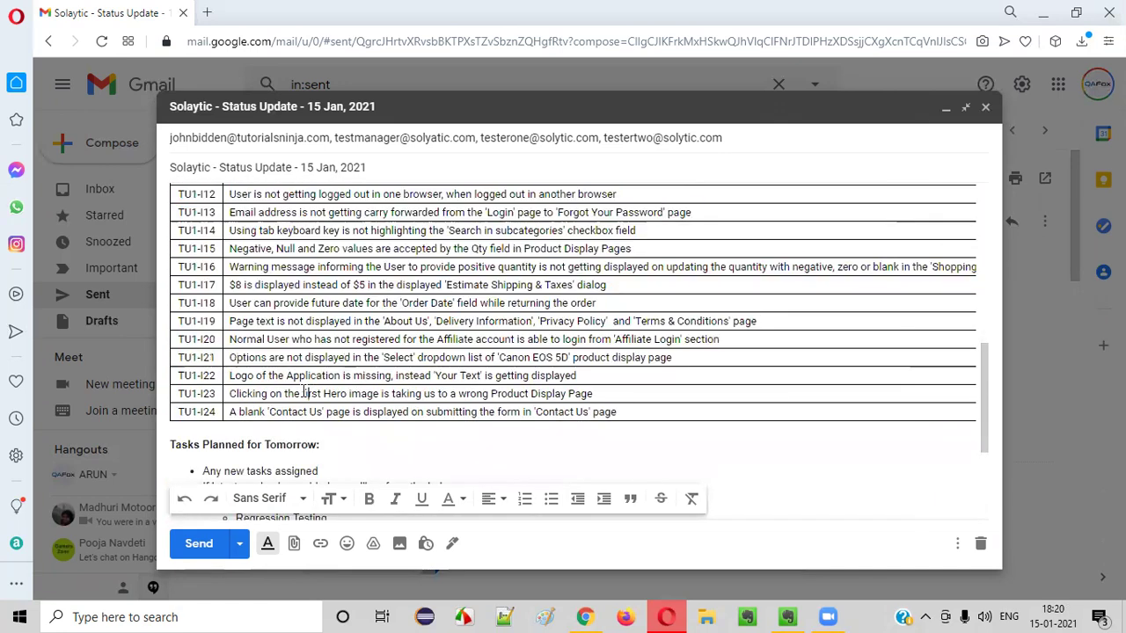
left_click_drag(179, 357, 790, 330)
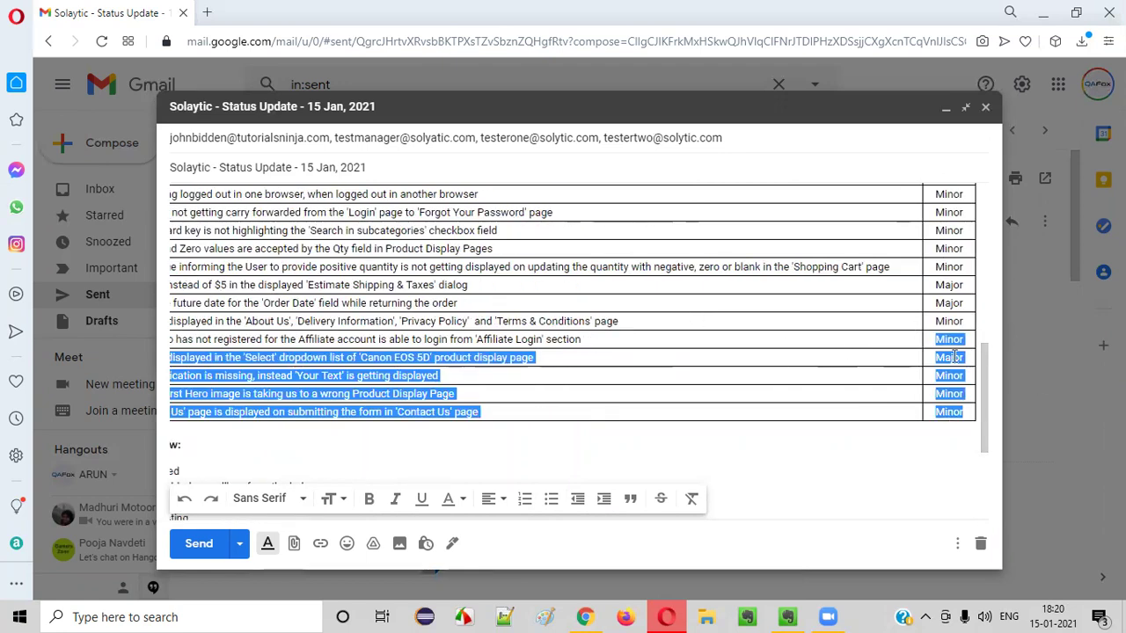
left_click(901, 439)
scroll(313, 369, "up", 5)
left_click_drag(294, 308, 111, 311)
left_click(290, 291)
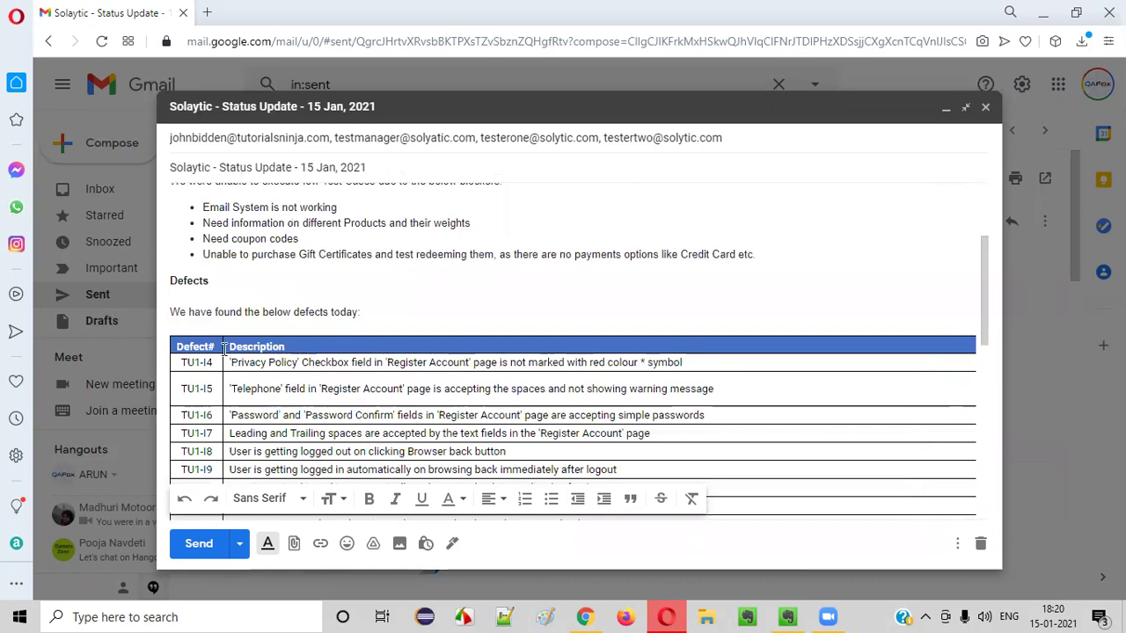
left_click_drag(190, 347, 437, 469)
left_click(500, 344)
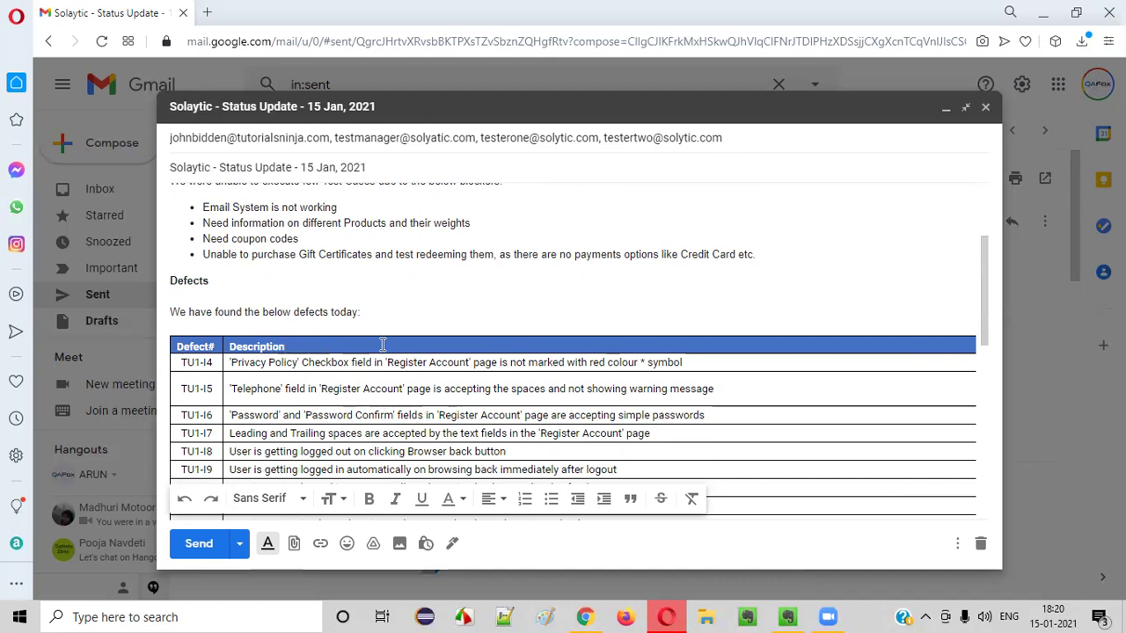
scroll(452, 290, "down", 6)
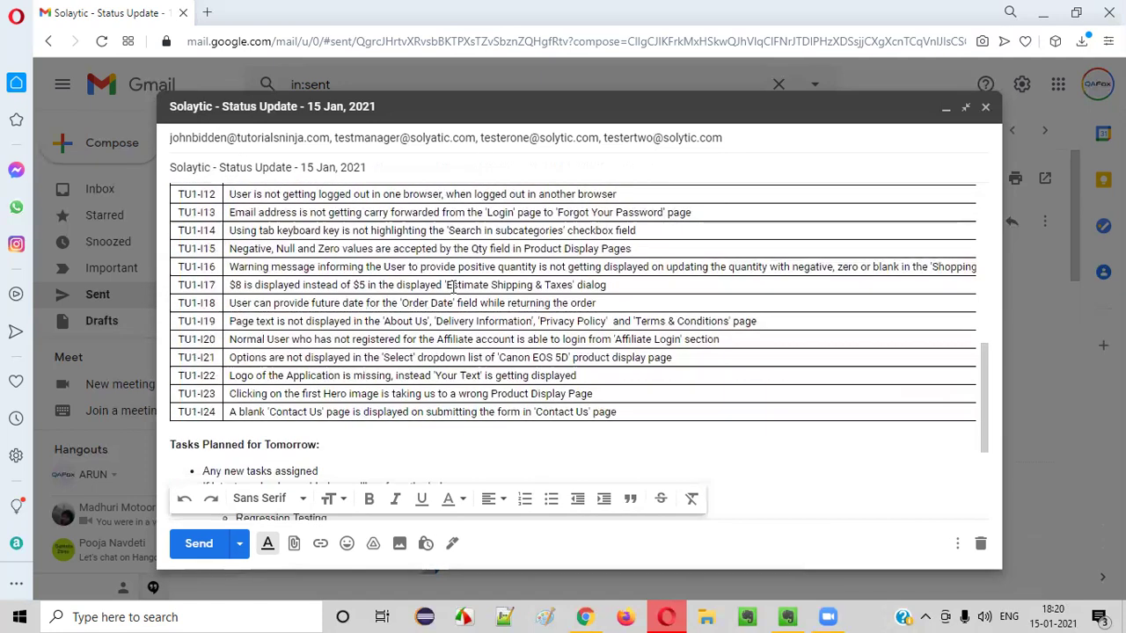
left_click_drag(173, 280, 145, 271)
left_click(346, 280)
left_click(384, 345)
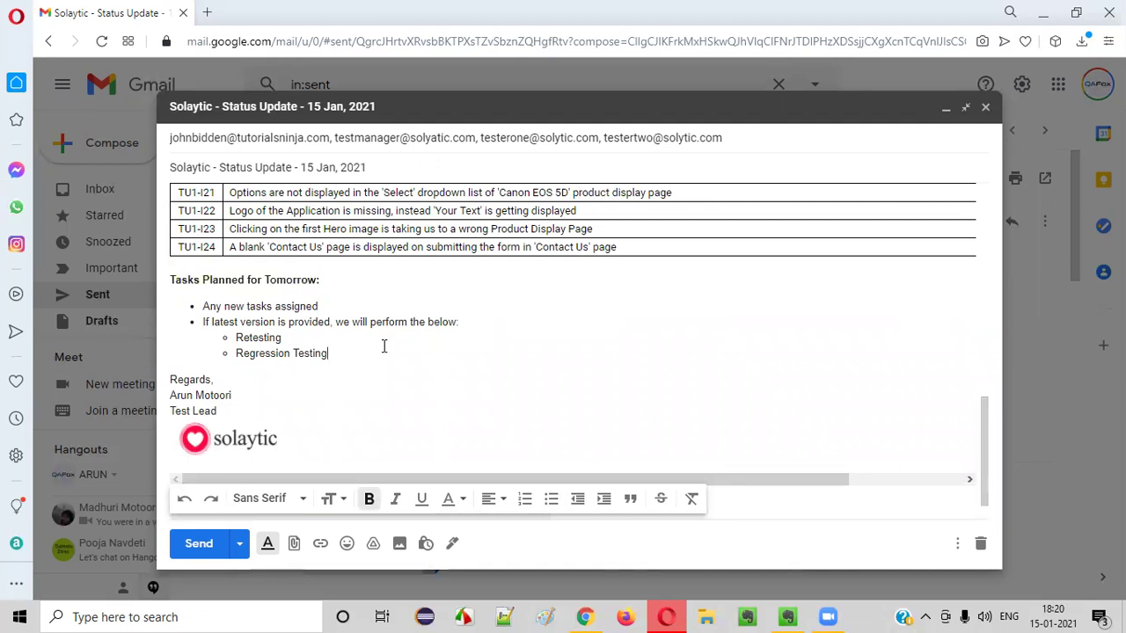
left_click_drag(206, 303, 355, 304)
left_click(355, 304)
left_click_drag(174, 280, 370, 352)
left_click(370, 352)
left_click_drag(195, 280, 327, 311)
left_click(333, 282)
left_click(204, 306)
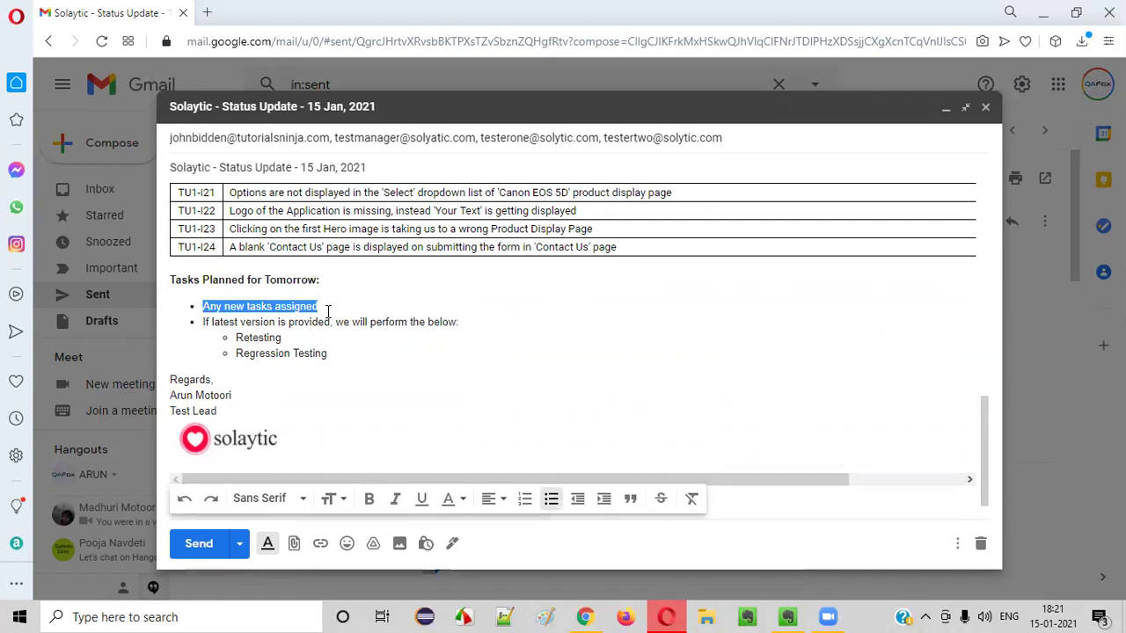
left_click(325, 354)
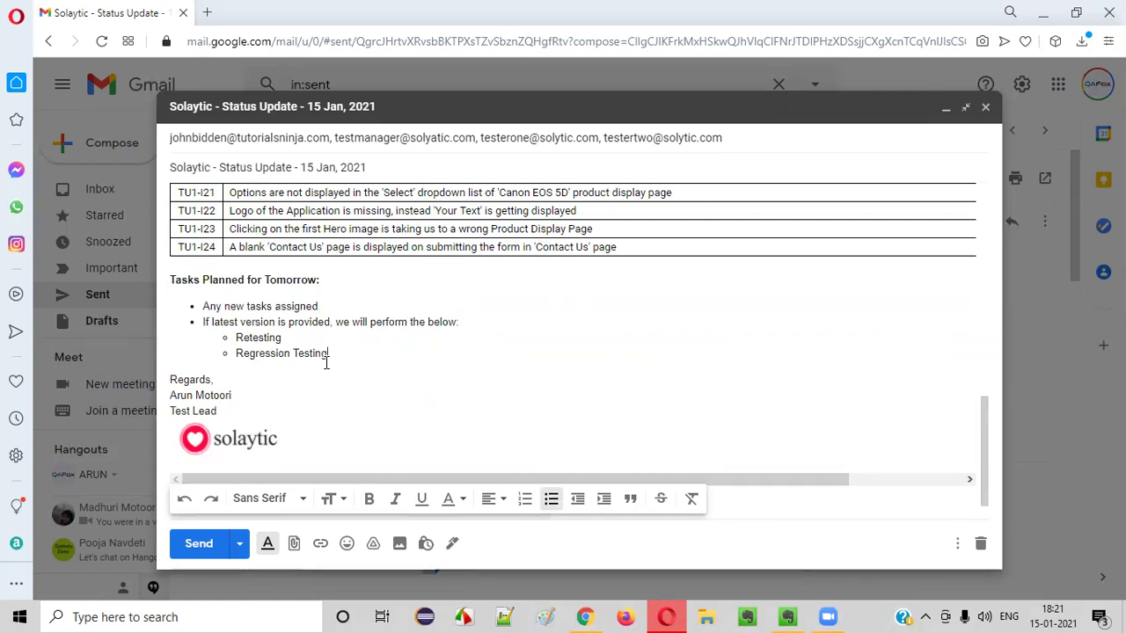
left_click_drag(204, 323, 324, 354)
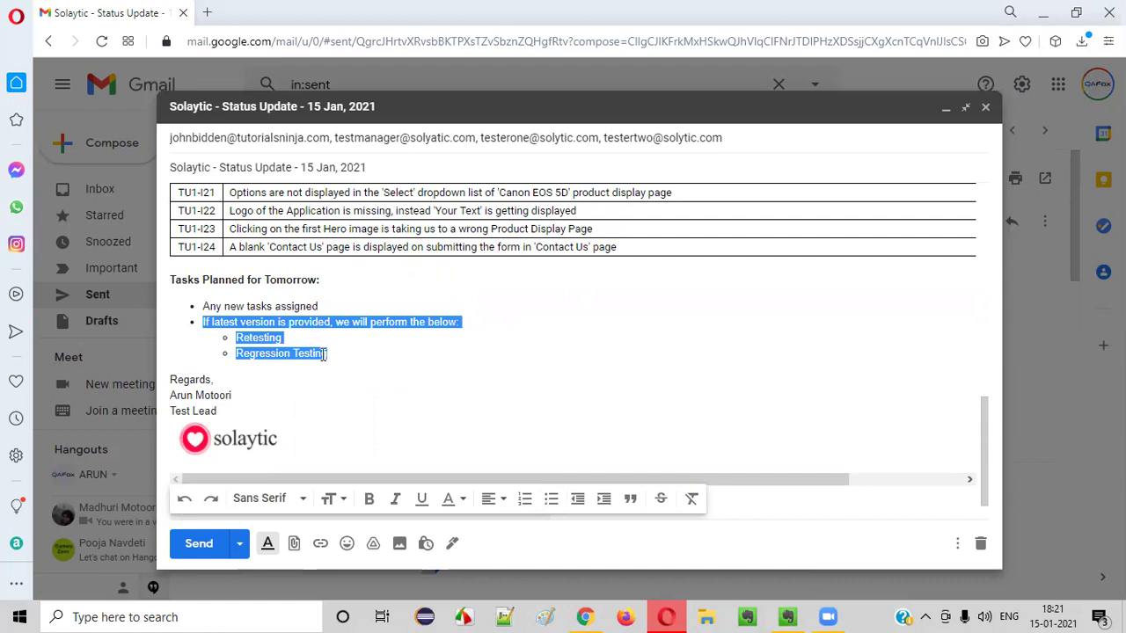
left_click(331, 354)
left_click_drag(234, 338, 314, 354)
scroll(505, 226, "up", 8)
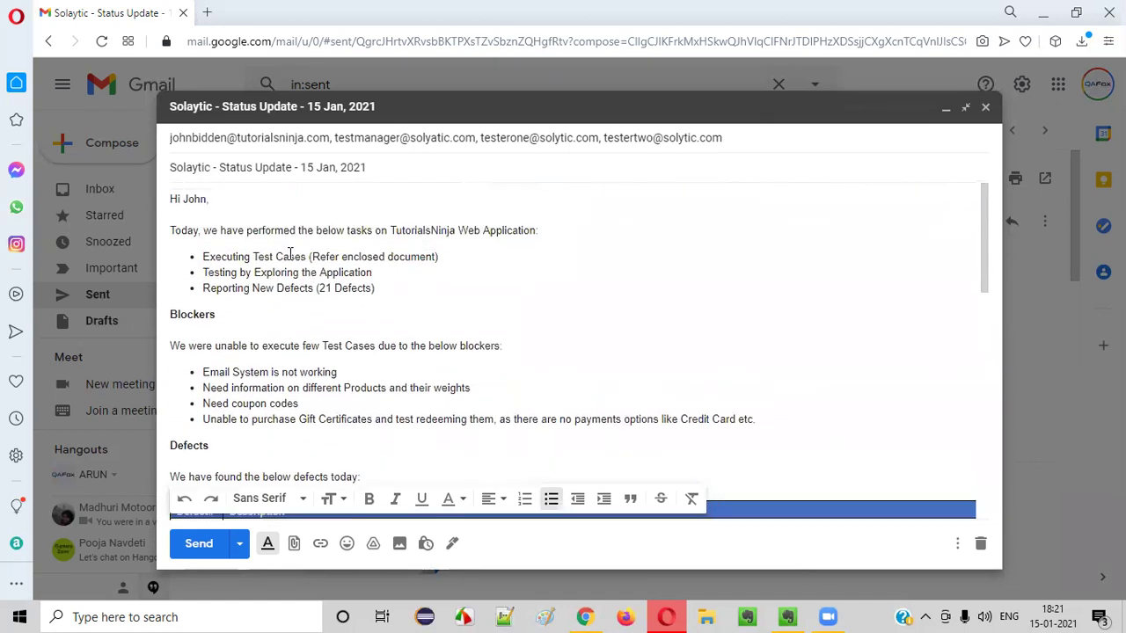
left_click_drag(201, 262, 305, 254)
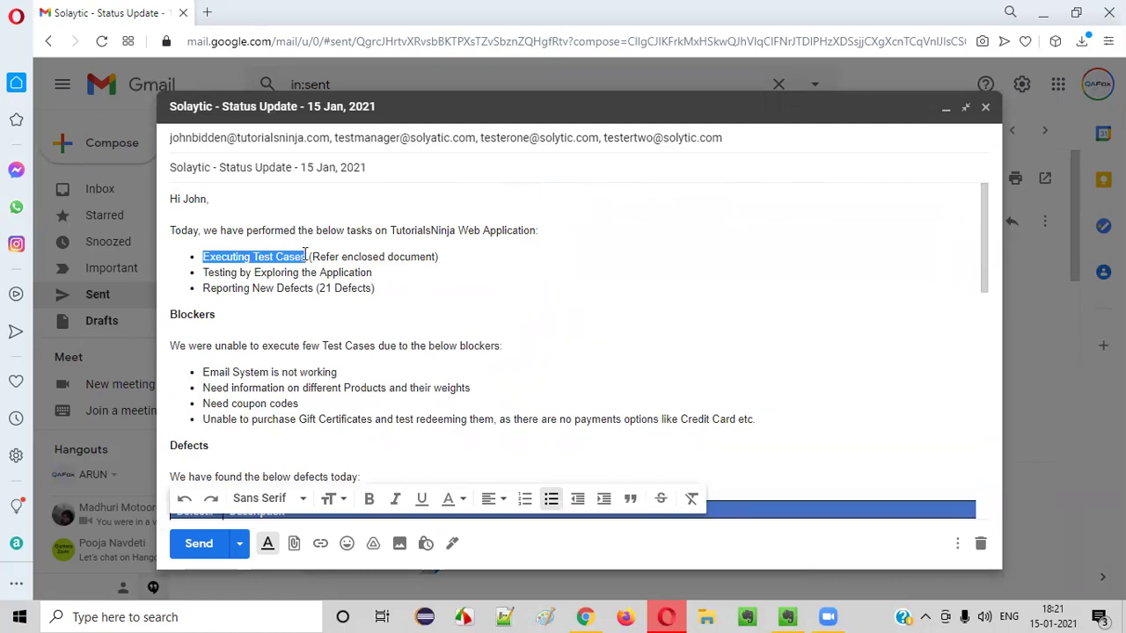
scroll(430, 310, "down", 8)
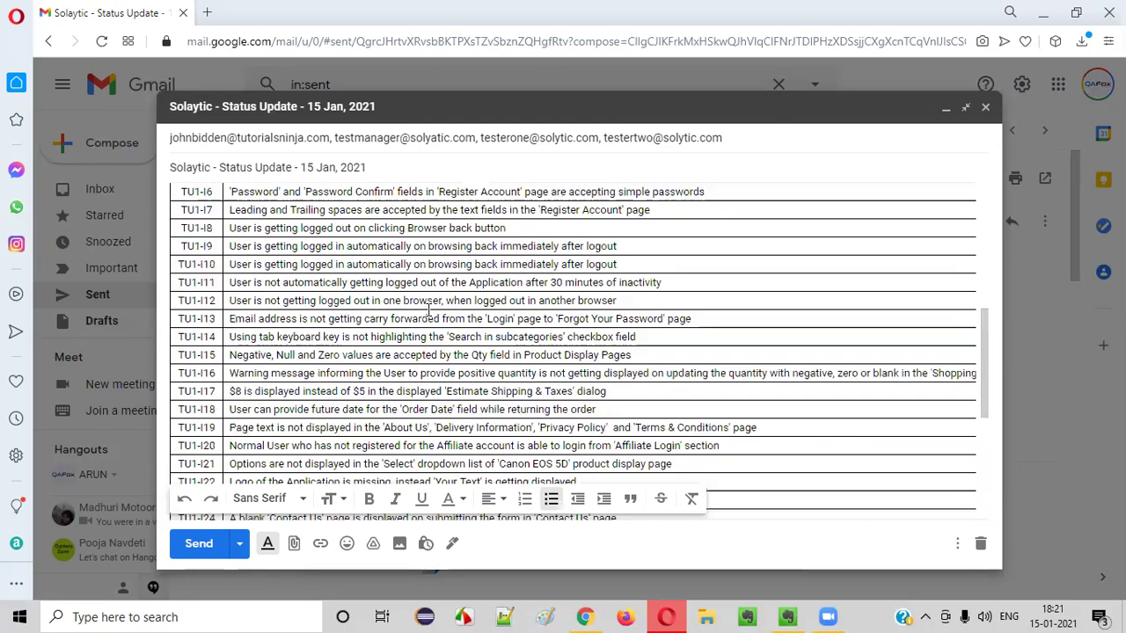
left_click_drag(229, 281, 377, 309)
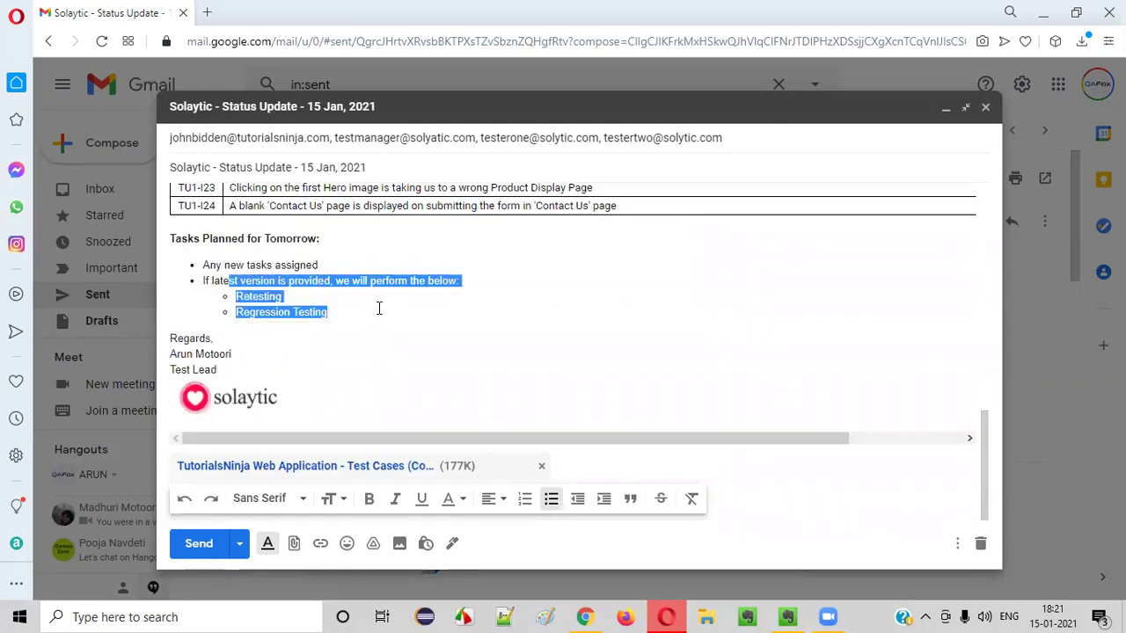
left_click(379, 308)
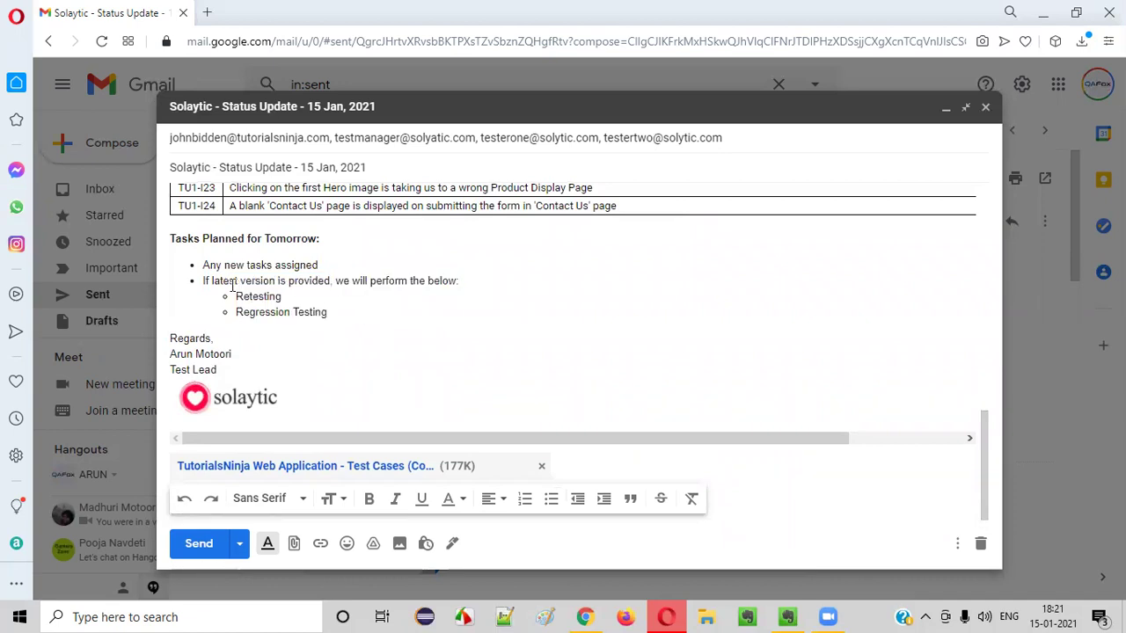
left_click_drag(203, 280, 379, 312)
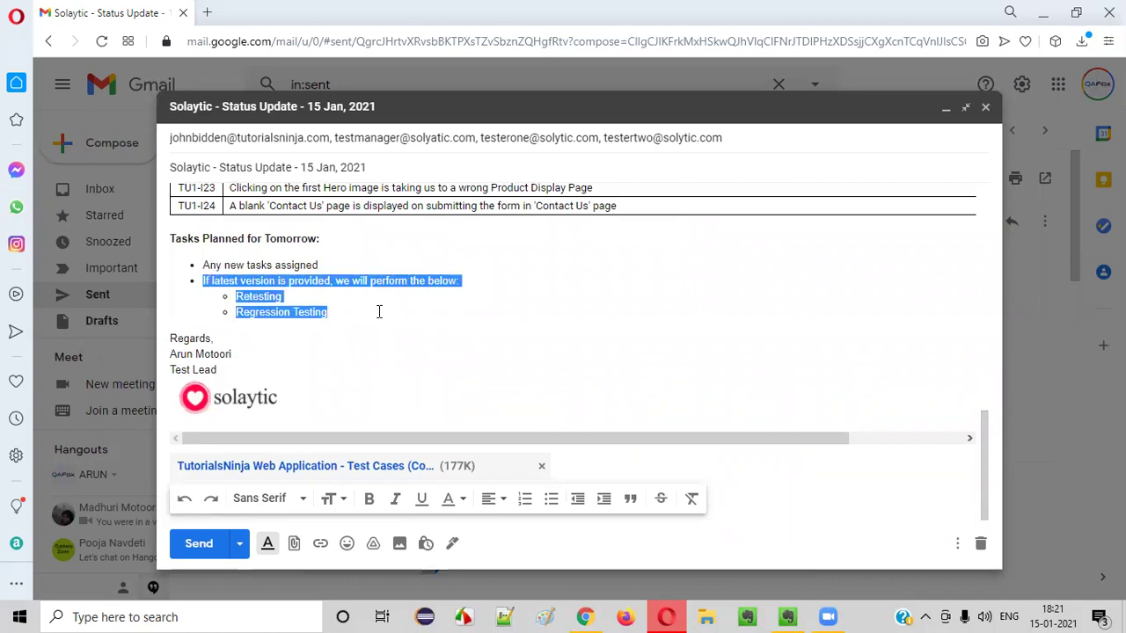
left_click(379, 311)
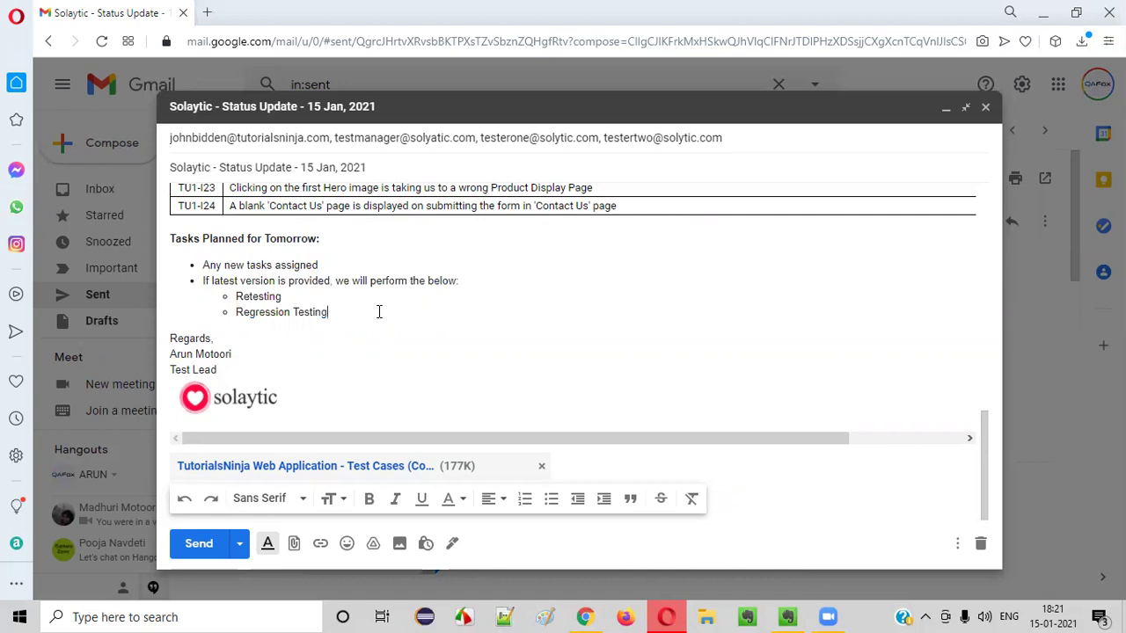
scroll(378, 317, "up", 8)
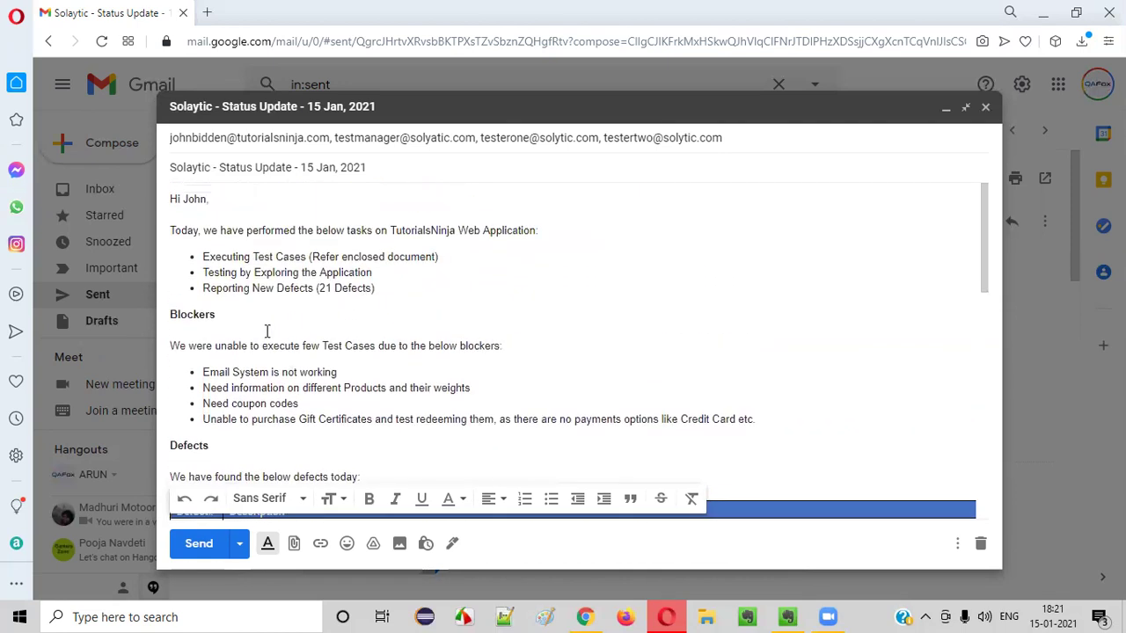
left_click_drag(204, 257, 453, 257)
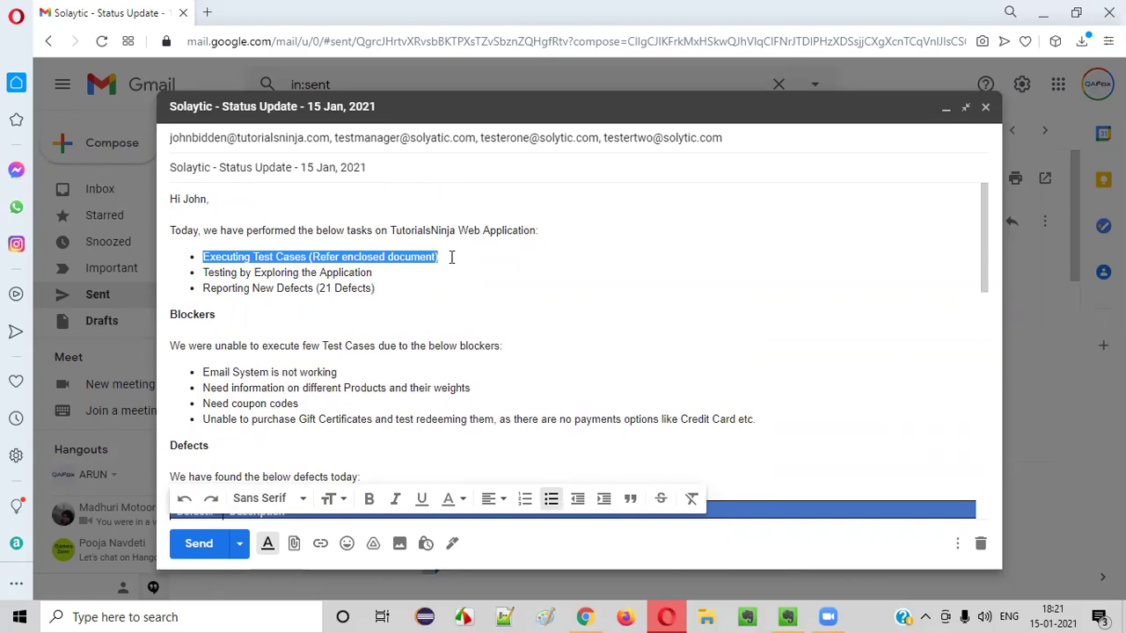
scroll(455, 256, "down", 10)
left_click_drag(204, 283, 381, 301)
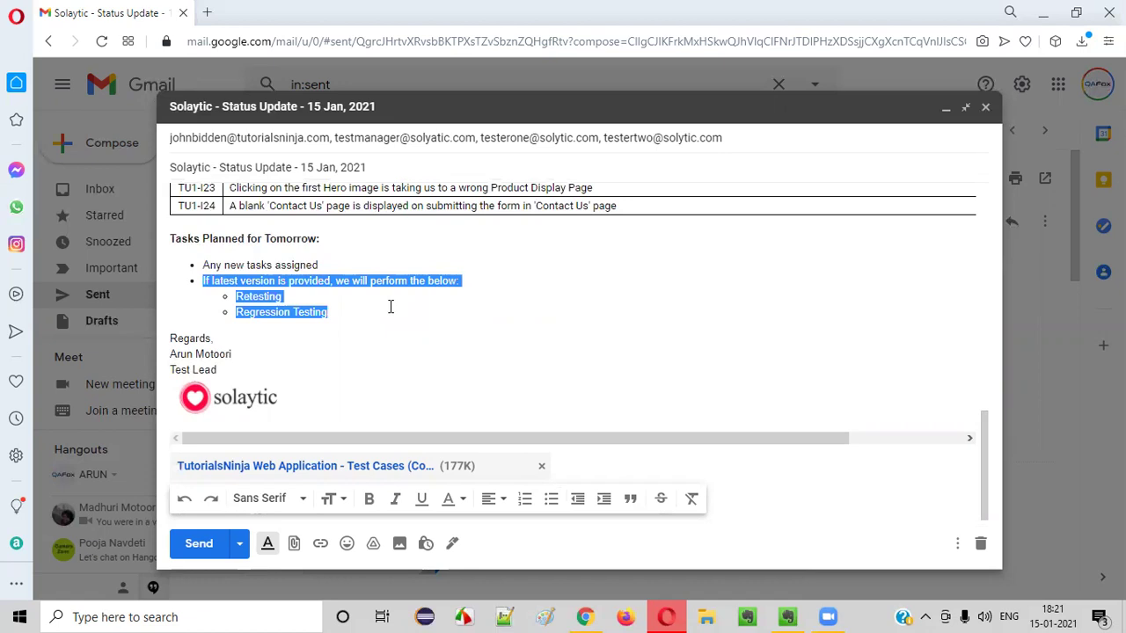
left_click(391, 305)
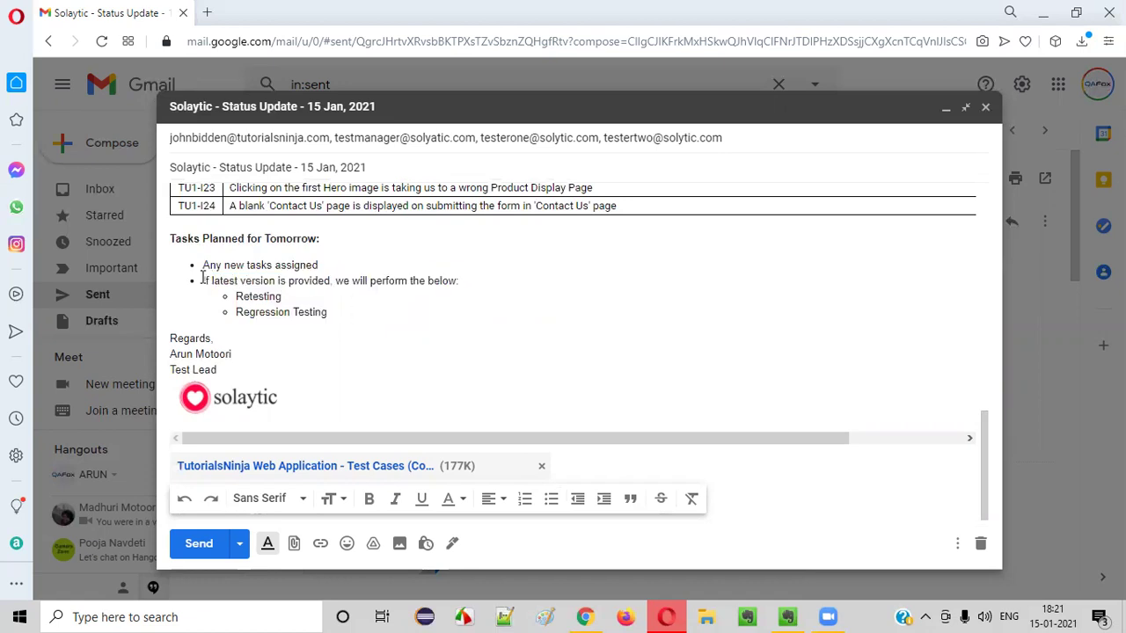
left_click_drag(234, 296, 357, 311)
left_click(331, 313)
left_click_drag(235, 296, 341, 315)
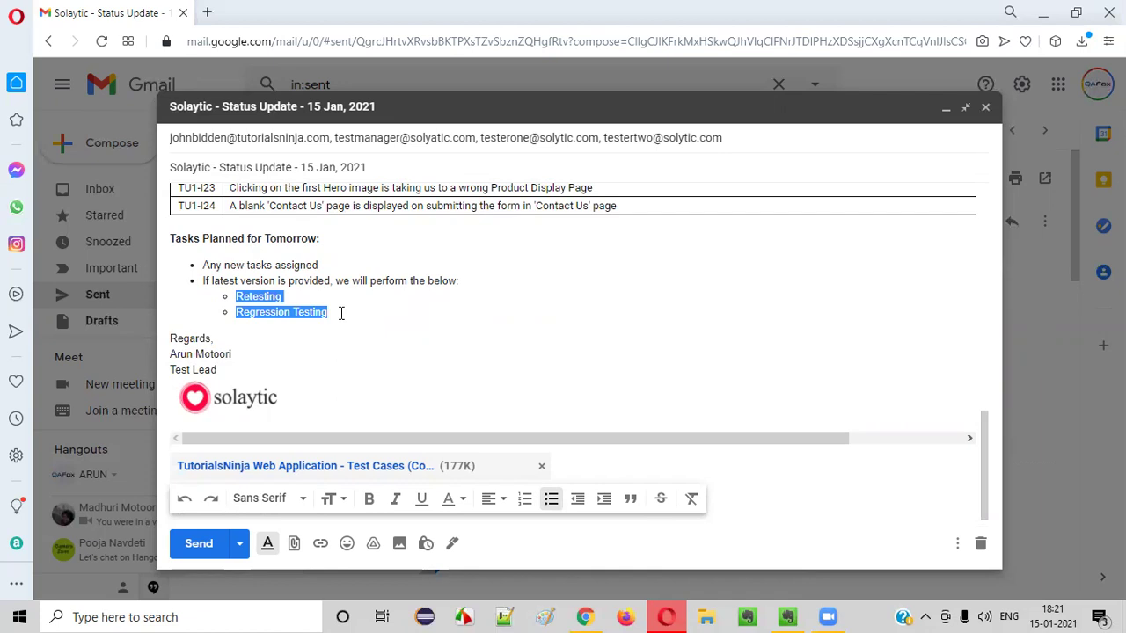
left_click(341, 313)
left_click_drag(204, 265, 385, 314)
left_click(385, 311)
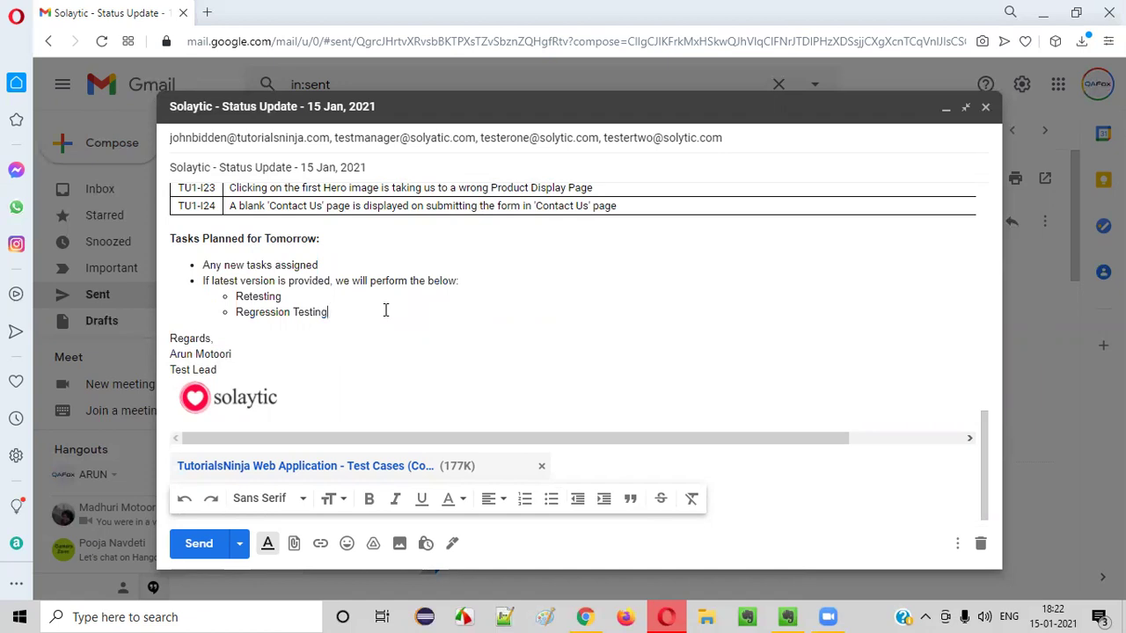
scroll(385, 311, "up", 10)
scroll(264, 311, "down", 10)
left_click_drag(236, 297, 291, 313)
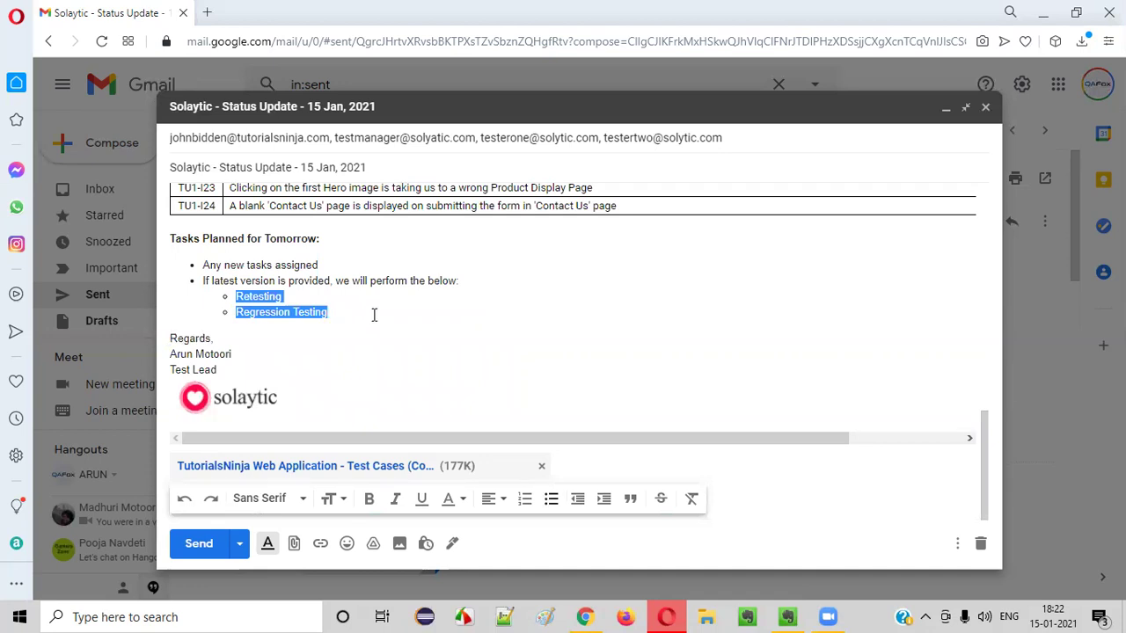
left_click(373, 315)
left_click_drag(236, 296, 343, 306)
left_click(341, 307)
left_click_drag(194, 239, 417, 340)
left_click_drag(237, 296, 336, 312)
left_click(343, 312)
scroll(381, 306, "up", 5)
scroll(381, 306, "up", 2)
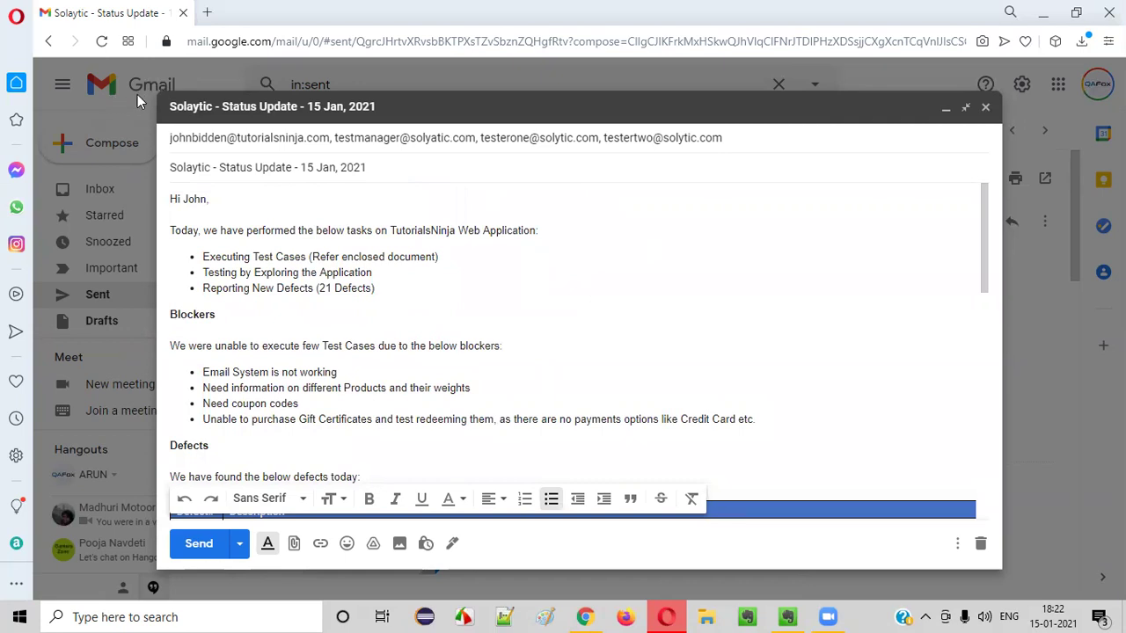
left_click_drag(172, 215, 516, 367)
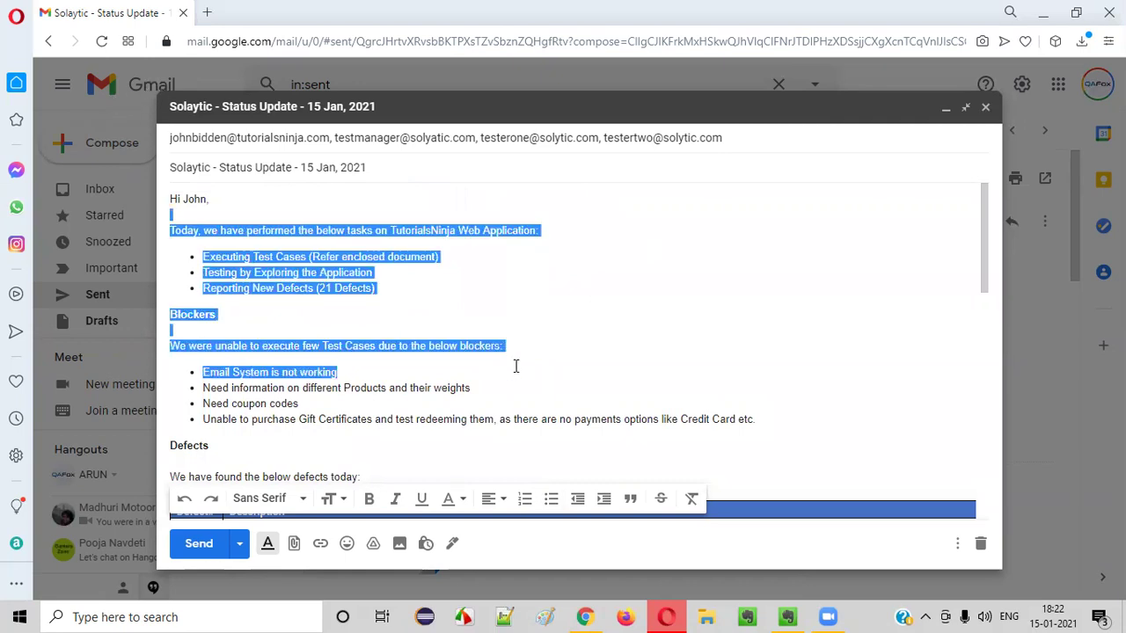
left_click(463, 262)
scroll(475, 352, "down", 8)
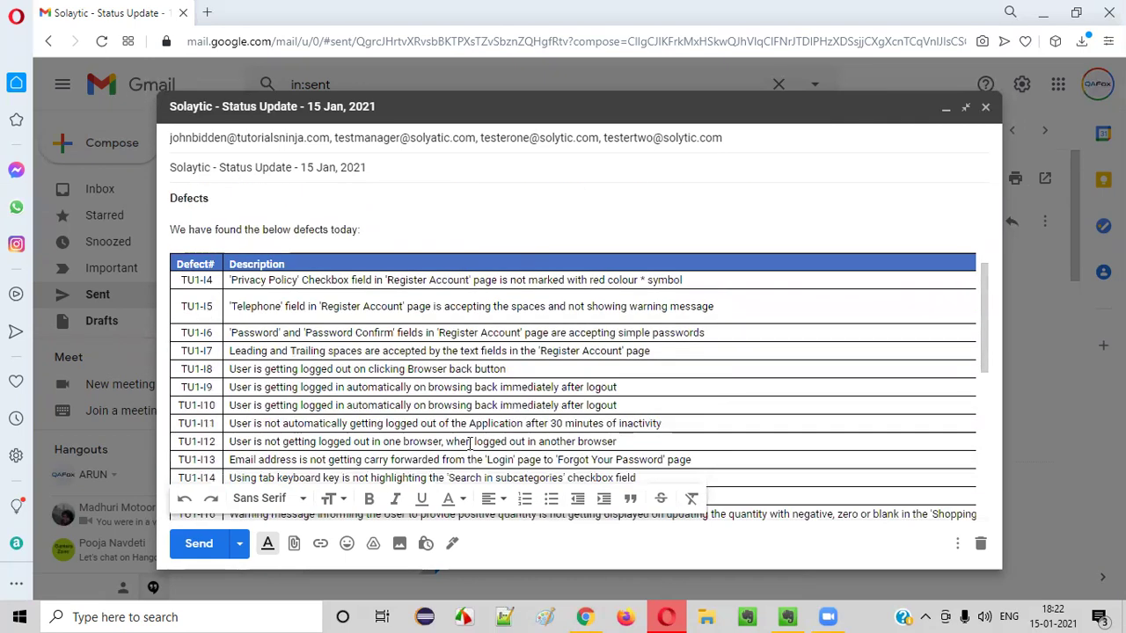
scroll(481, 413, "up", 8)
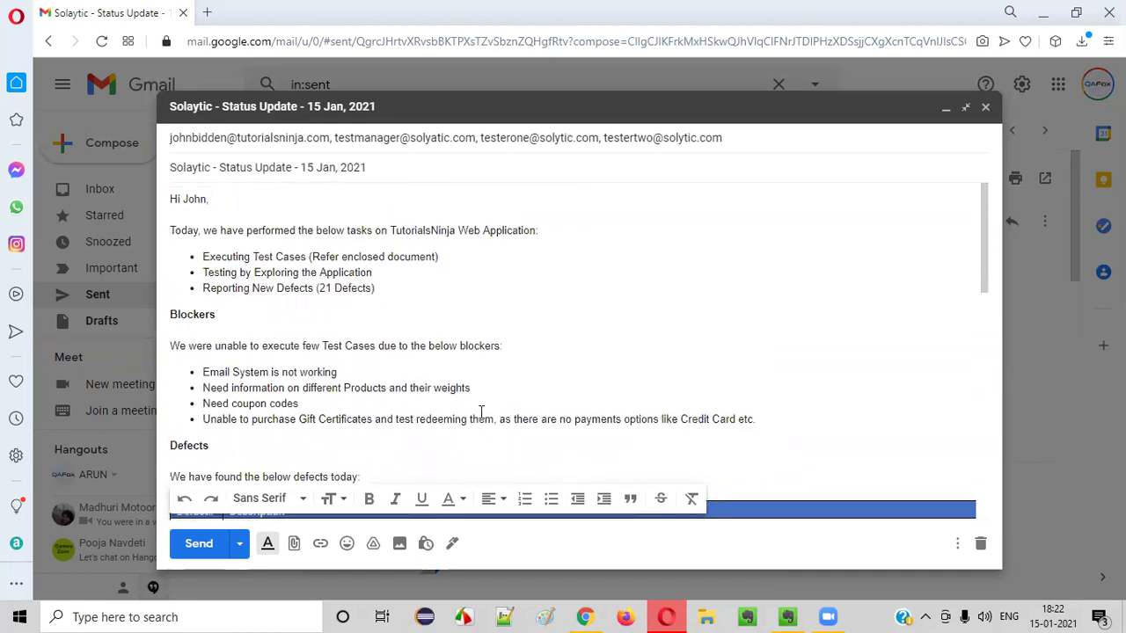
Open a new Opera tab and search the web for 'Microsoft Outlook'
left_click(207, 12)
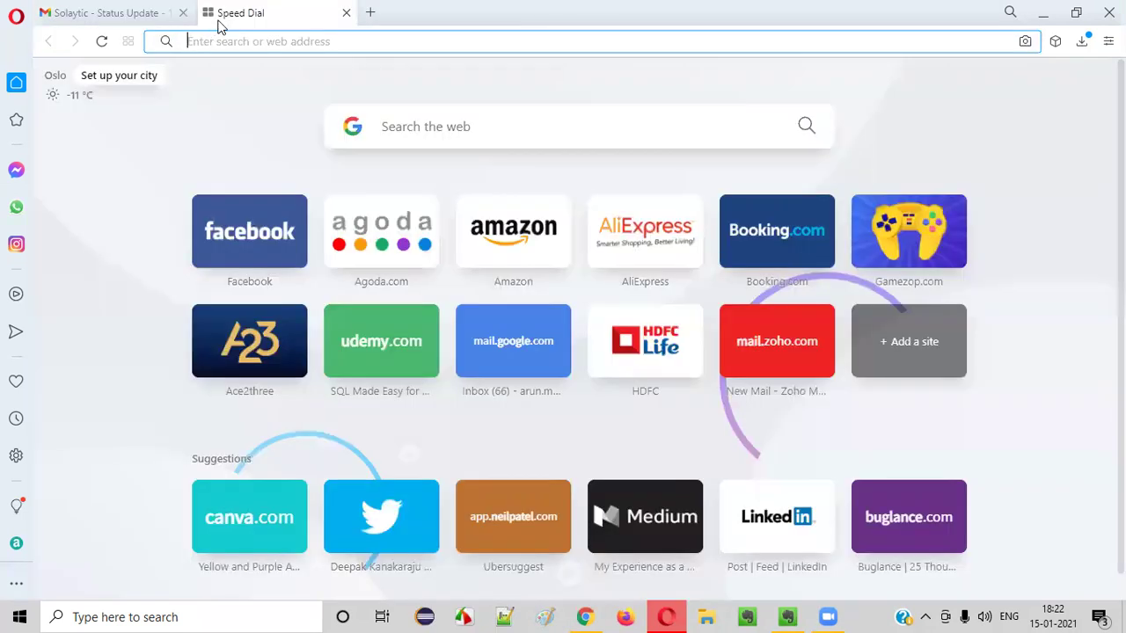
type("Outlook")
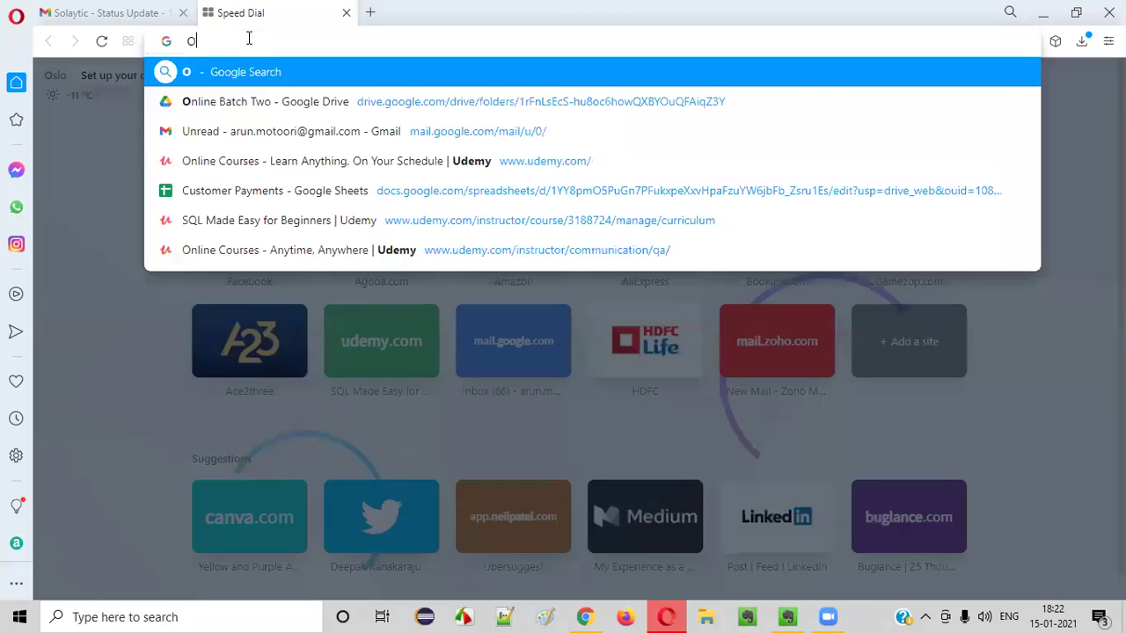
left_click(161, 616)
type("Outlook")
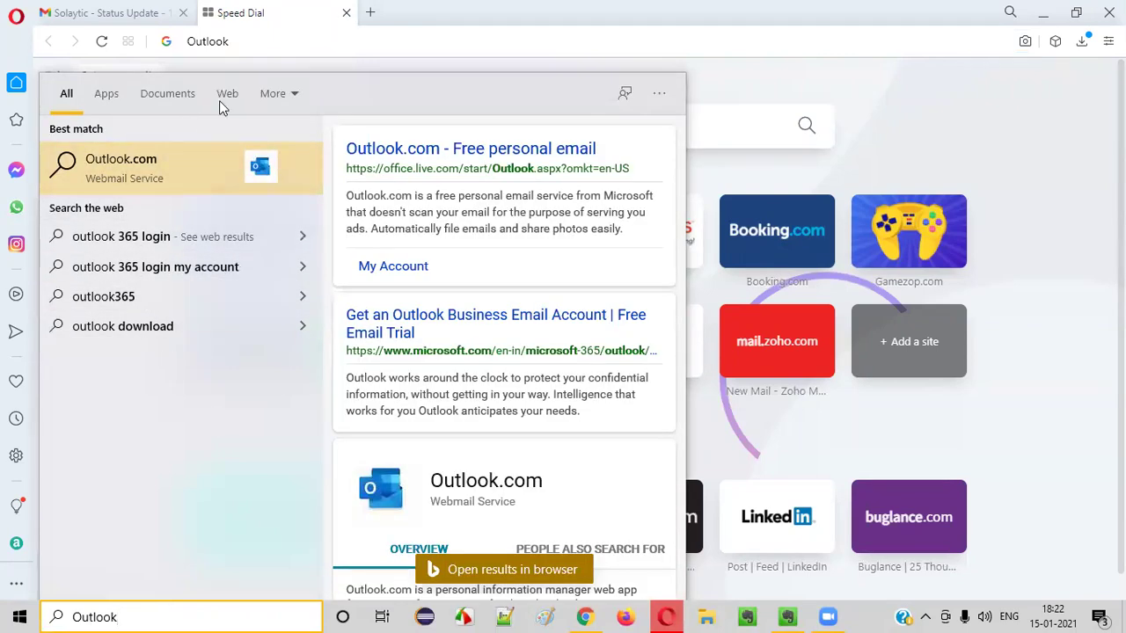
left_click(325, 41)
key("Home")
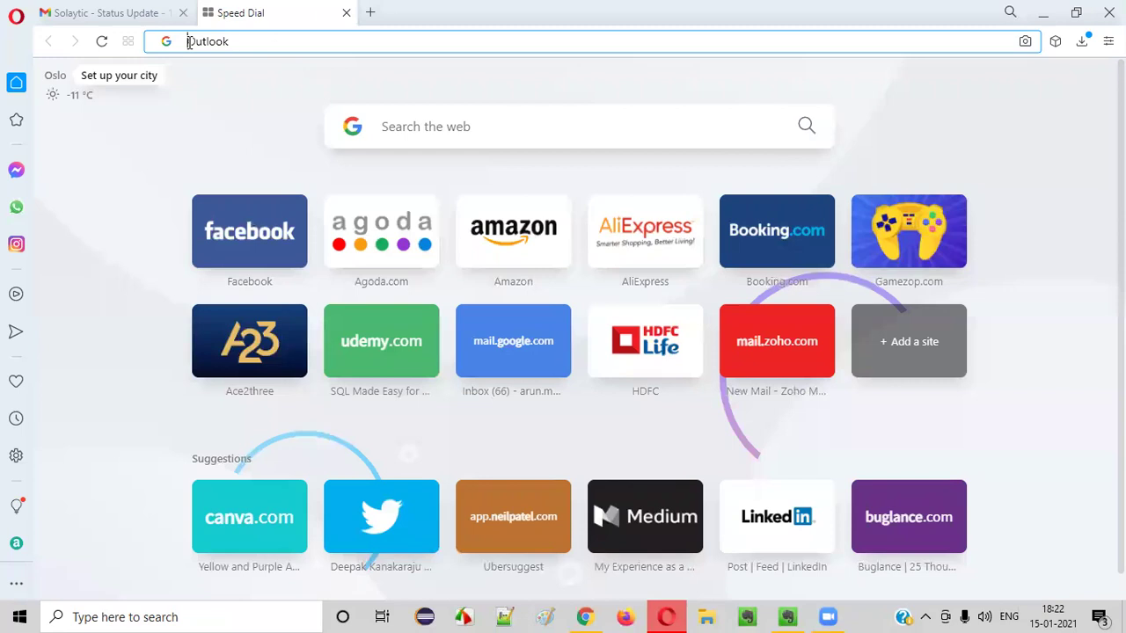
type("Microsoft")
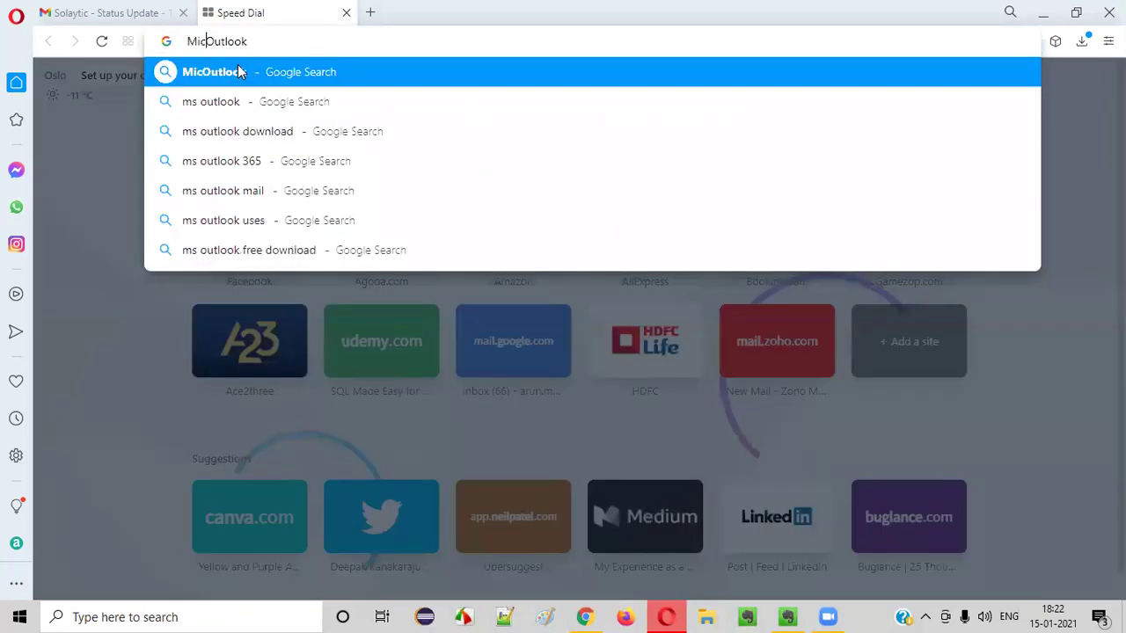
key("Return")
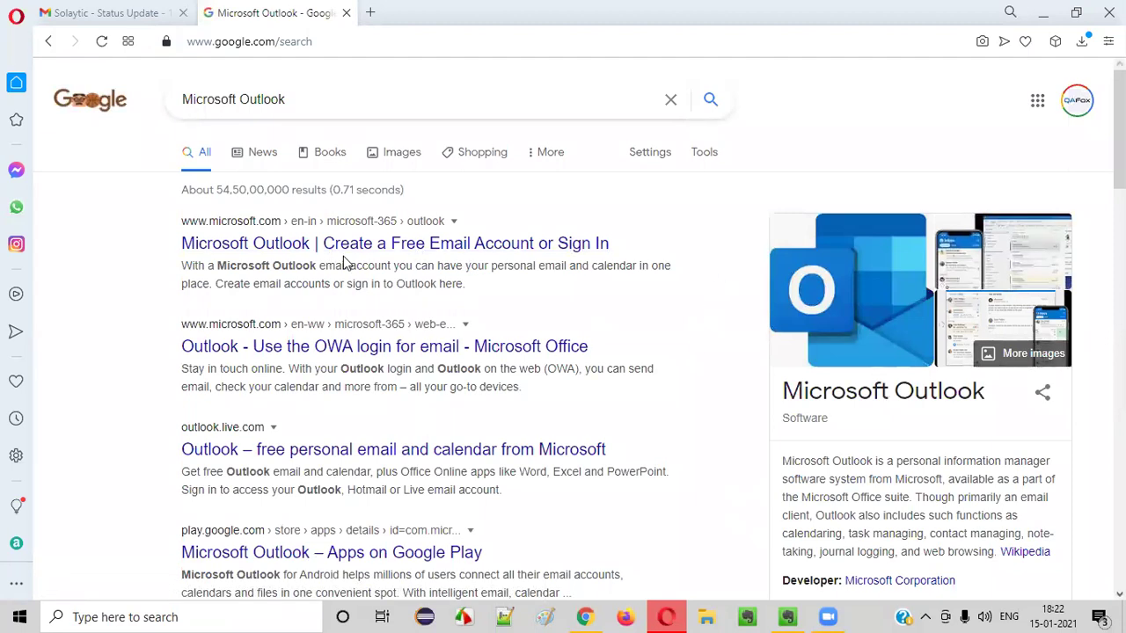
Open the official Microsoft Outlook product page and scroll through it
left_click(284, 251)
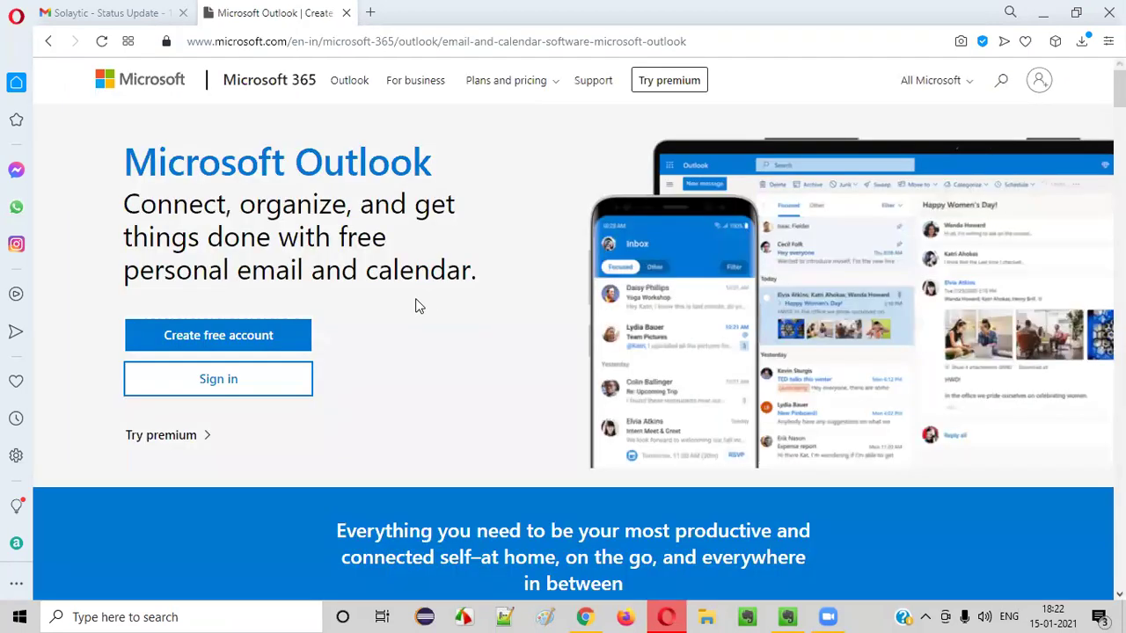
scroll(501, 273, "down", 7)
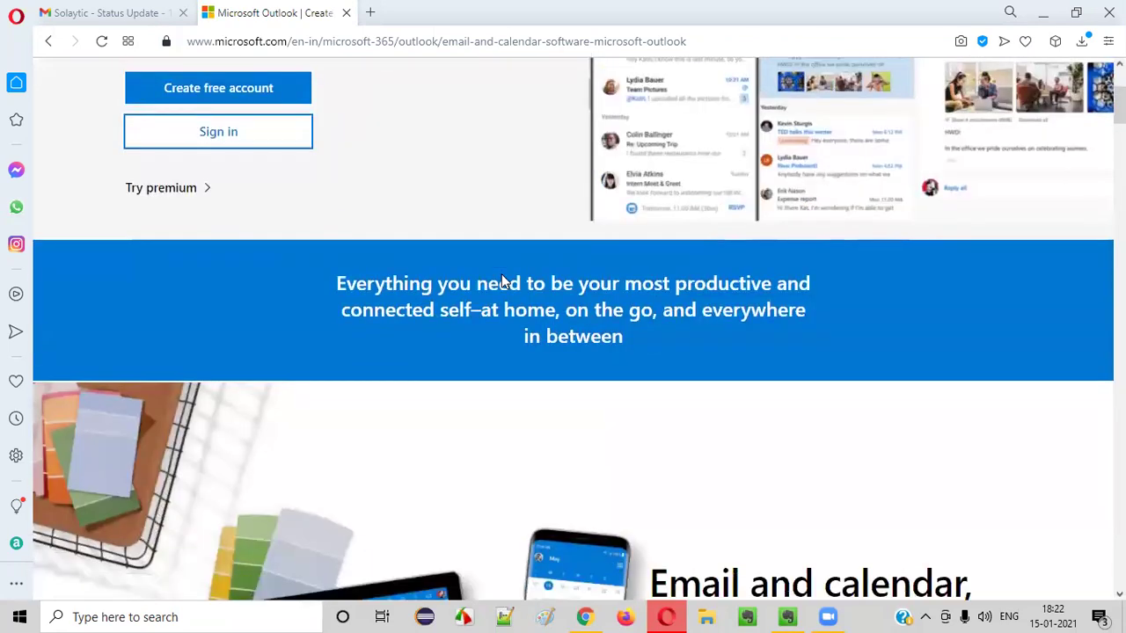
scroll(679, 304, "down", 10)
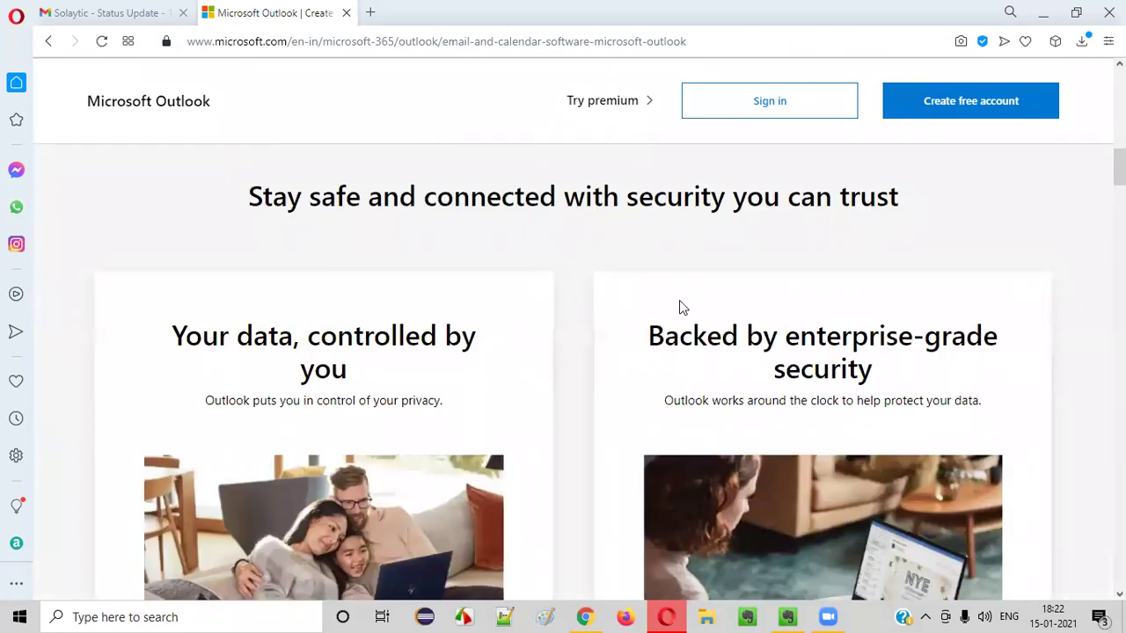
scroll(711, 299, "up", 10)
scroll(709, 298, "up", 7)
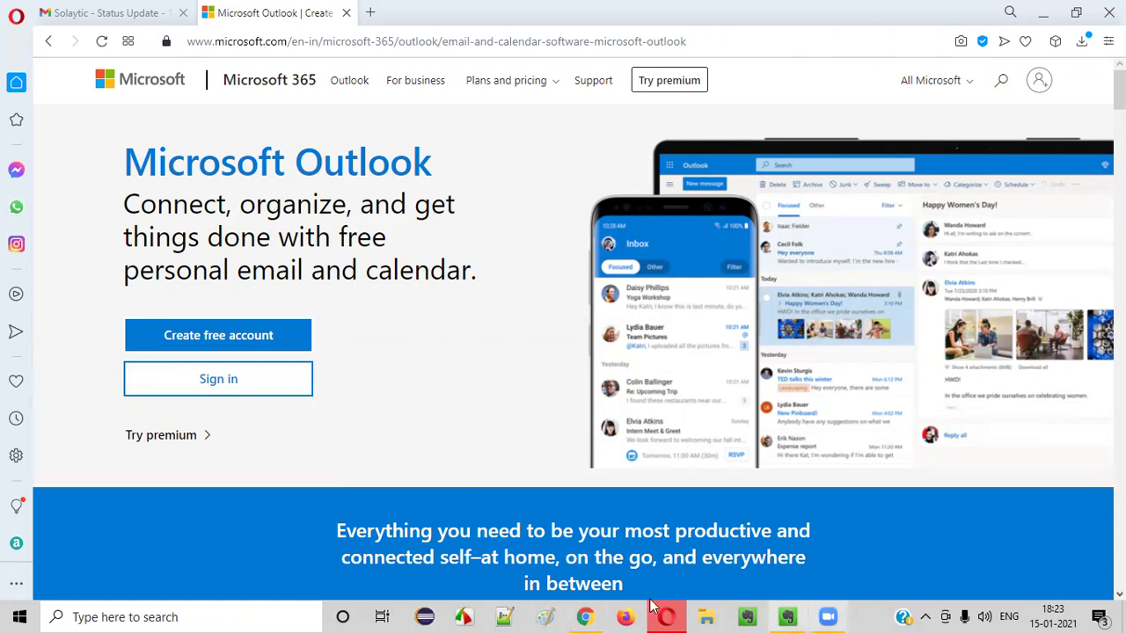
Highlight the Microsoft Outlook heading and tagline, then clear the selection
left_click_drag(234, 157, 435, 161)
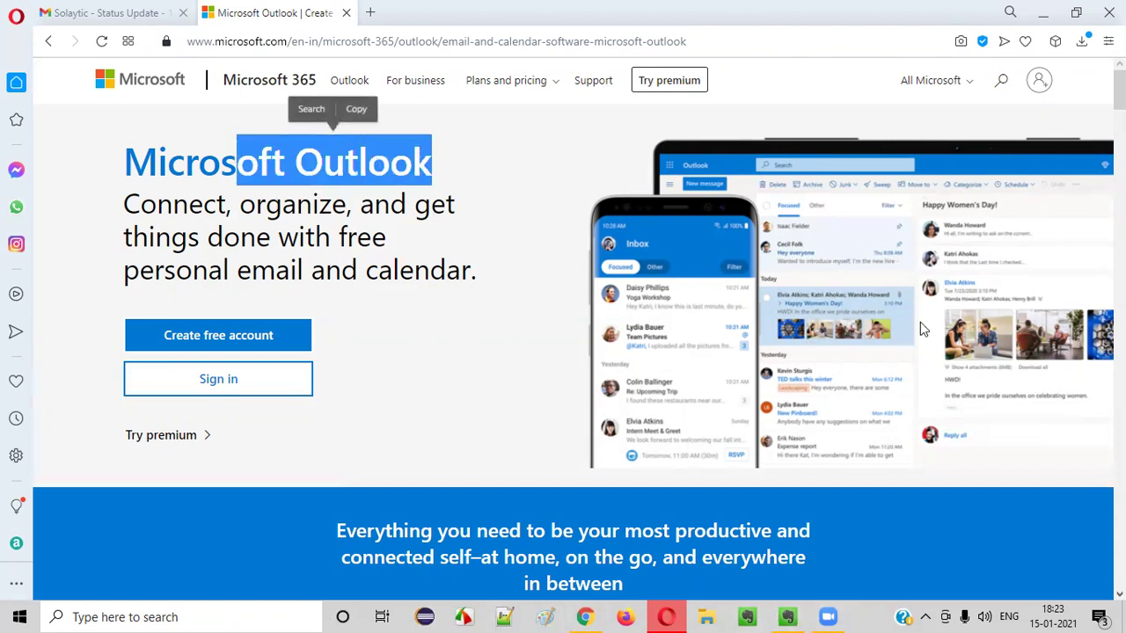
left_click(561, 230)
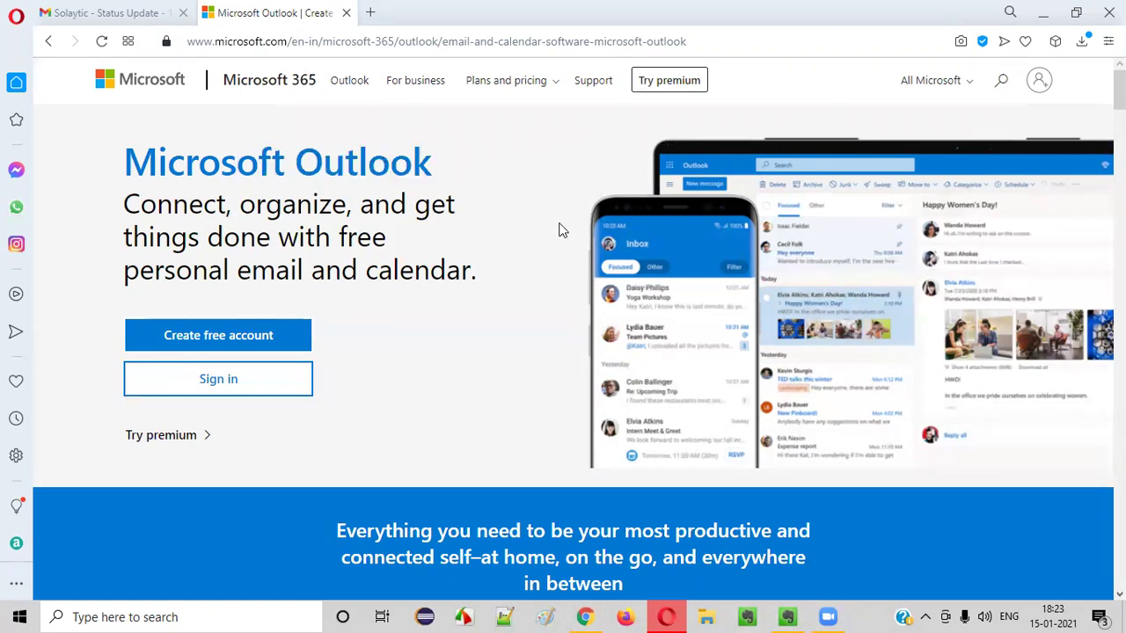
left_click_drag(155, 166, 478, 271)
left_click(478, 272)
Back in the Gmail draft, select defect rows TU1-I4 through TU1-I9 in the table
left_click(83, 10)
scroll(430, 327, "down", 3)
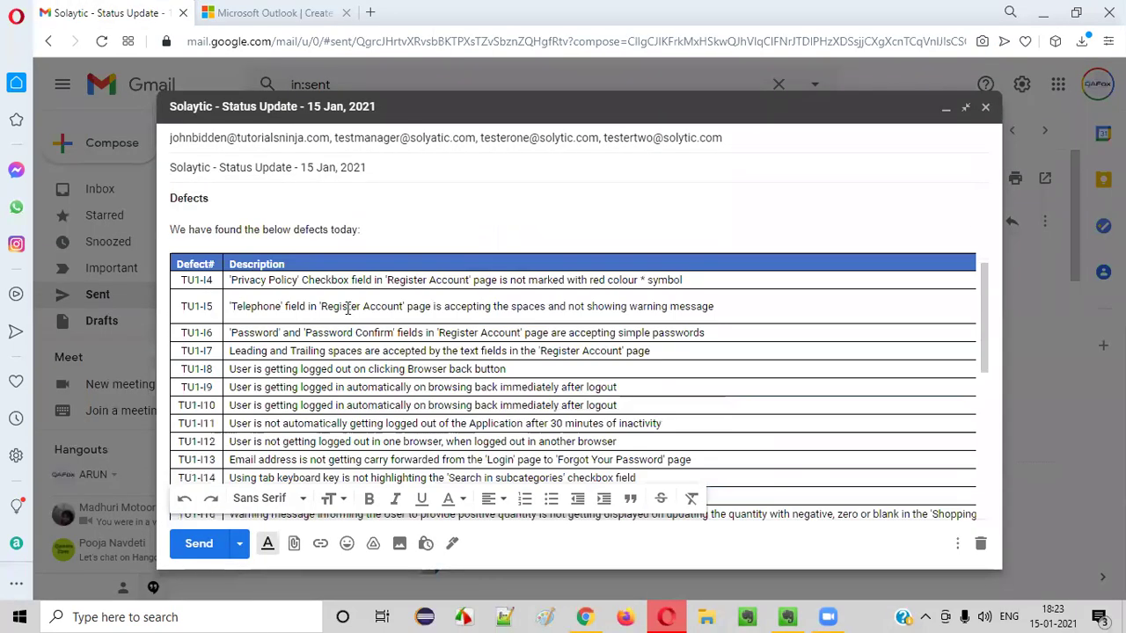
left_click_drag(189, 278, 387, 387)
left_click(387, 387)
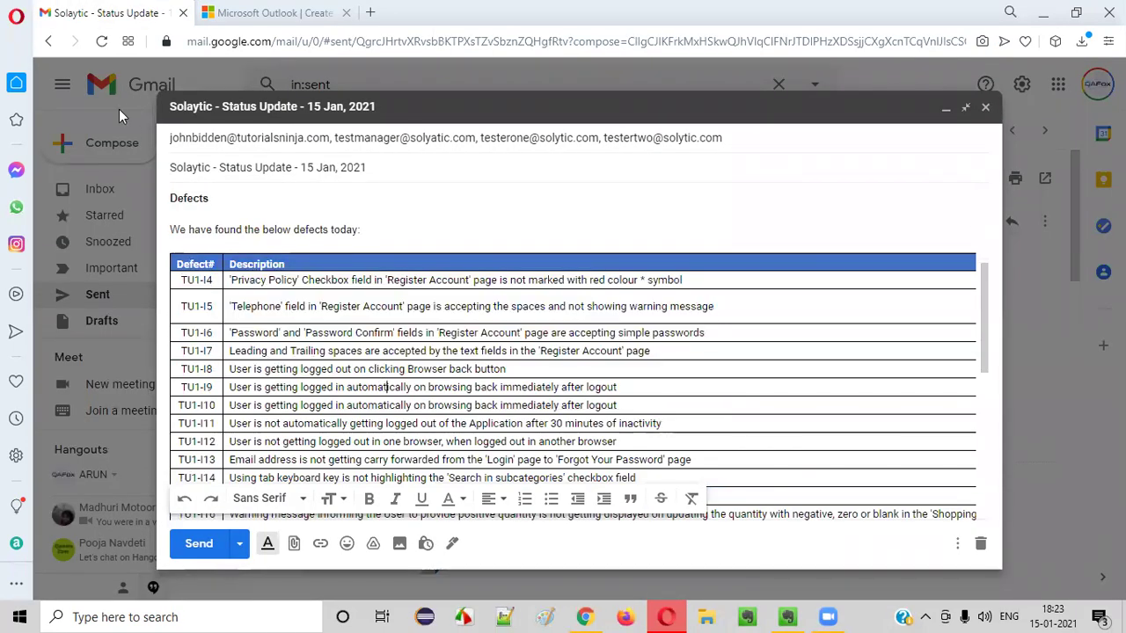
left_click_drag(190, 262, 616, 460)
left_click(616, 459)
scroll(299, 321, "up", 2)
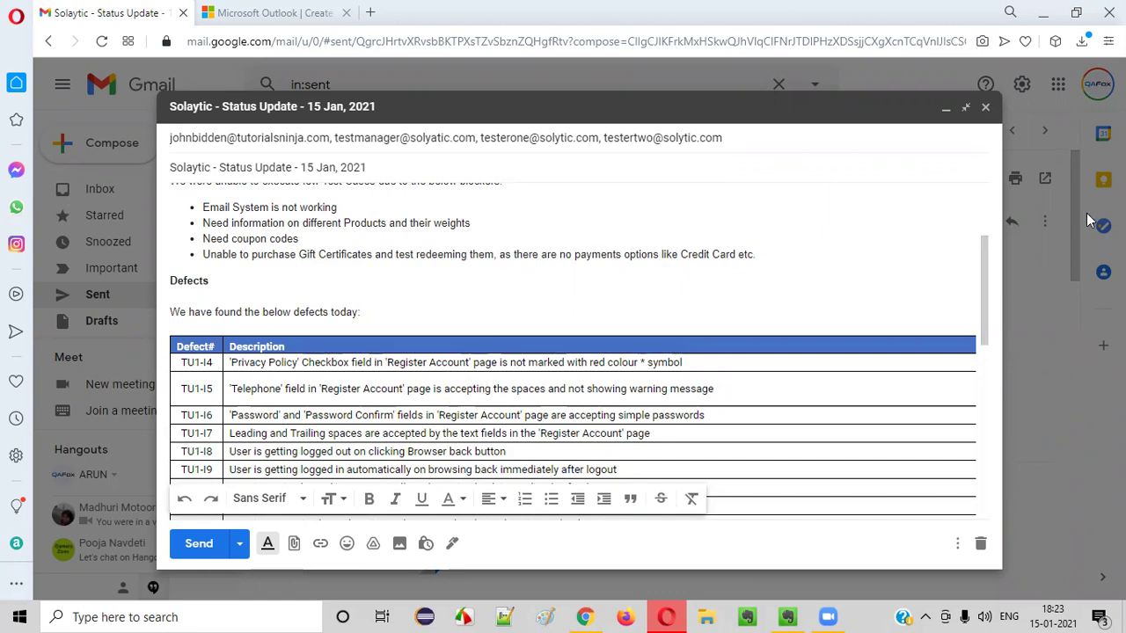
left_click_drag(209, 370, 378, 470)
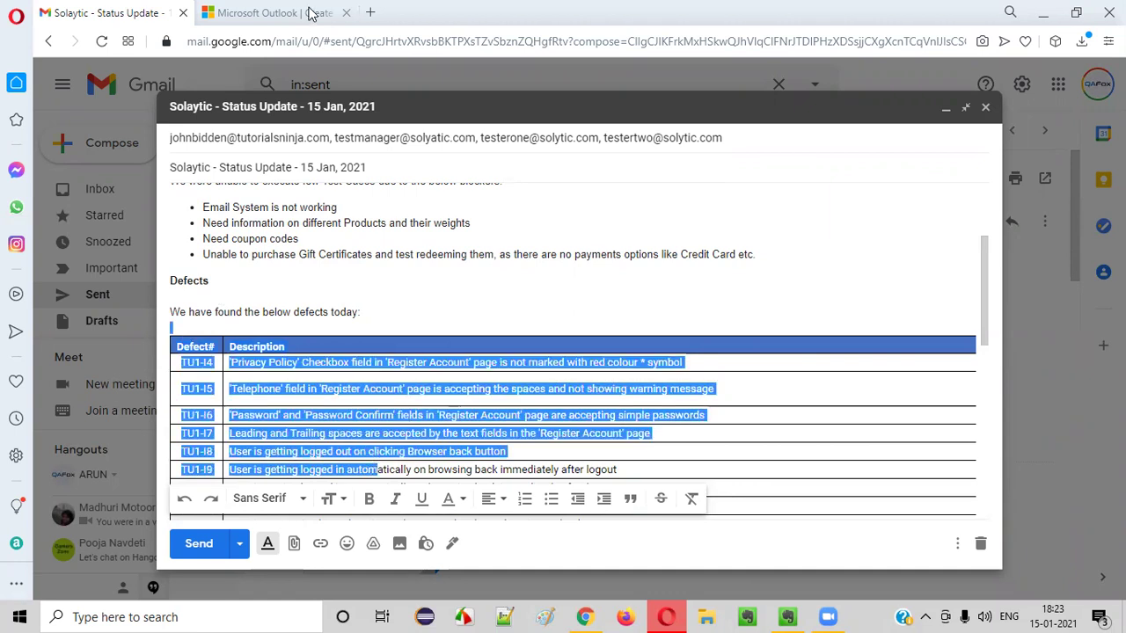
Highlight the Outlook heading once more, then clear the defects table selection in Gmail
left_click(290, 12)
left_click_drag(198, 186, 430, 271)
left_click(429, 271)
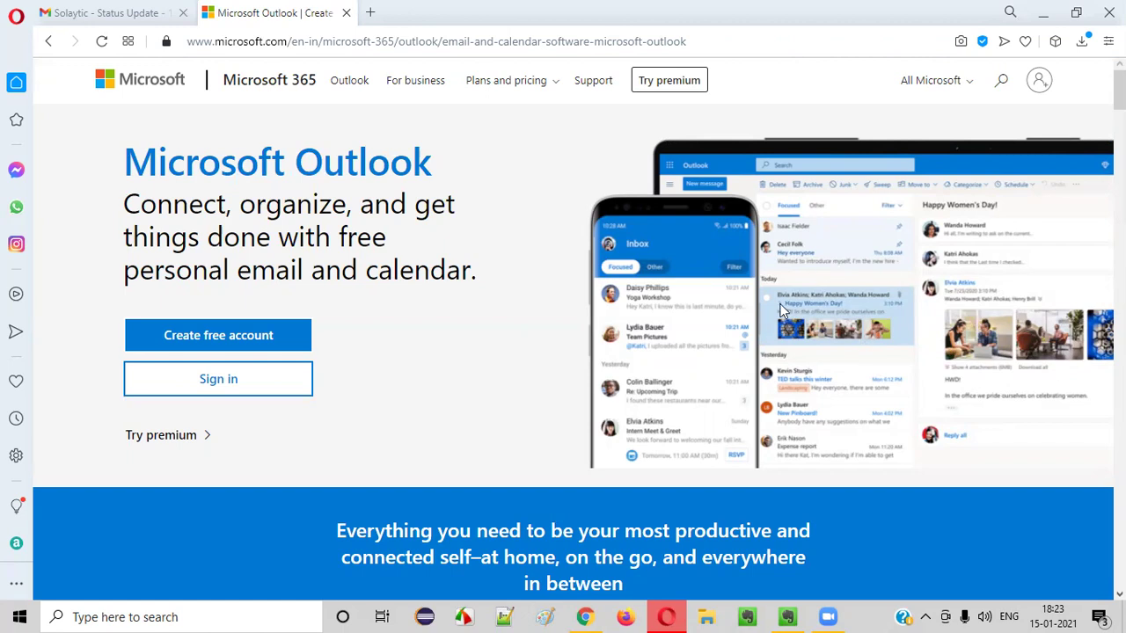
left_click(96, 12)
left_click(321, 312)
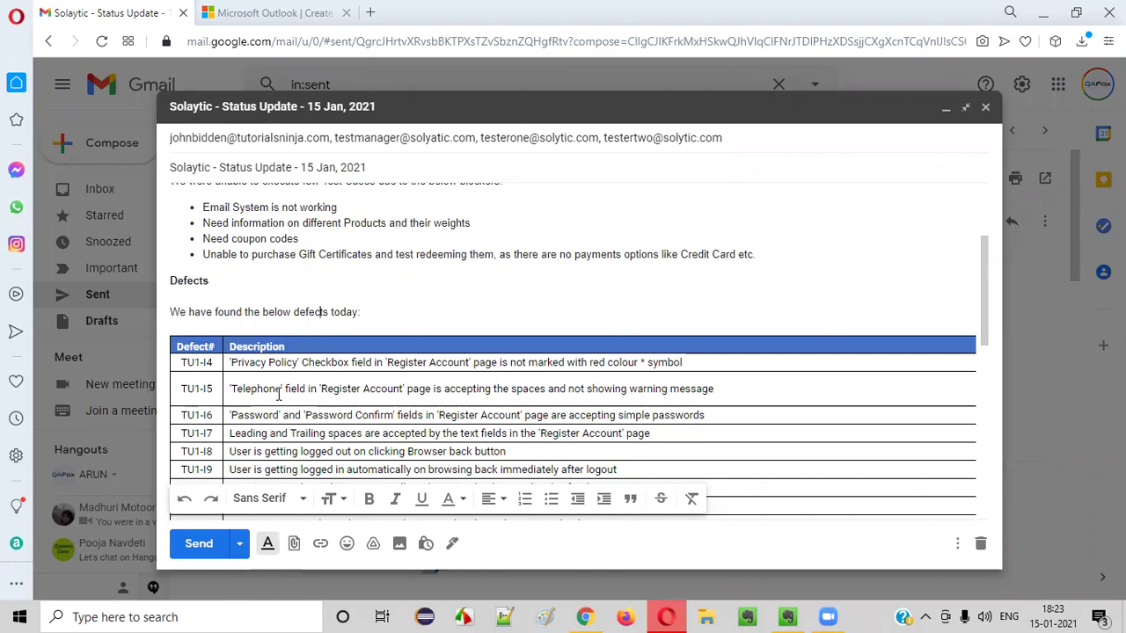
Switch between the Outlook page and the Gmail draft, ending on the draft's greeting
left_click(225, 7)
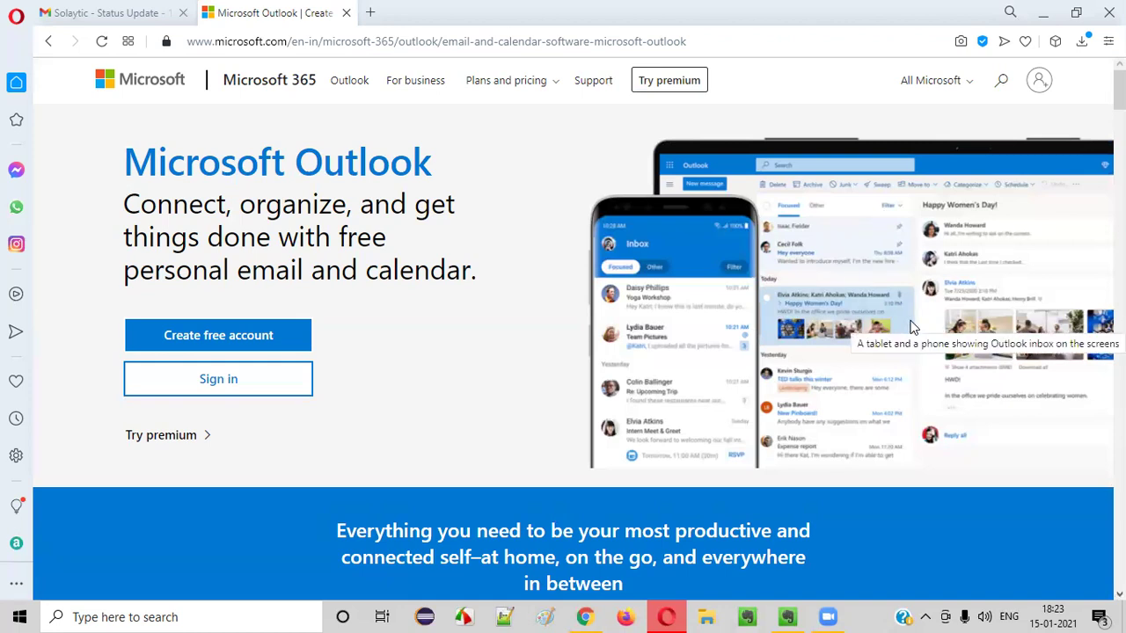
left_click(145, 9)
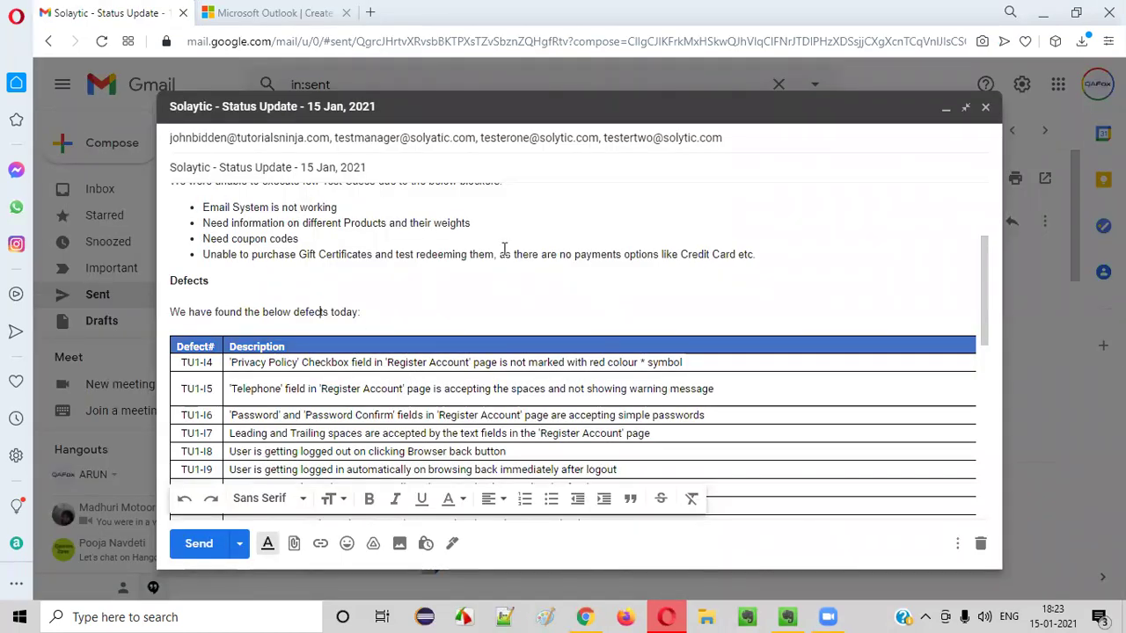
left_click(326, 22)
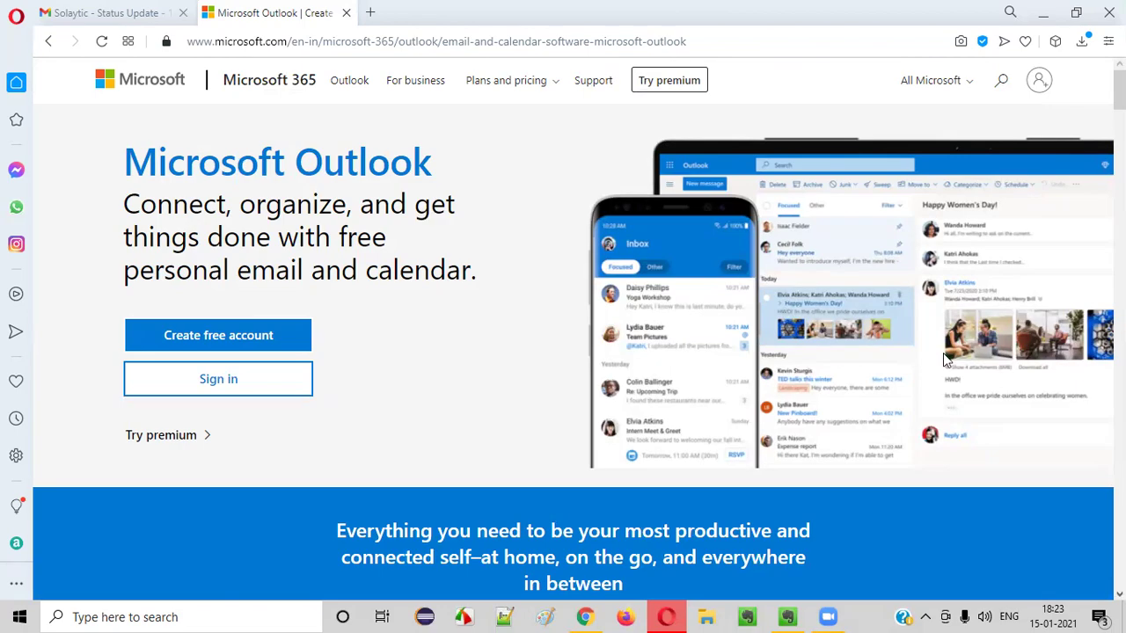
left_click(110, 10)
scroll(447, 313, "up", 5)
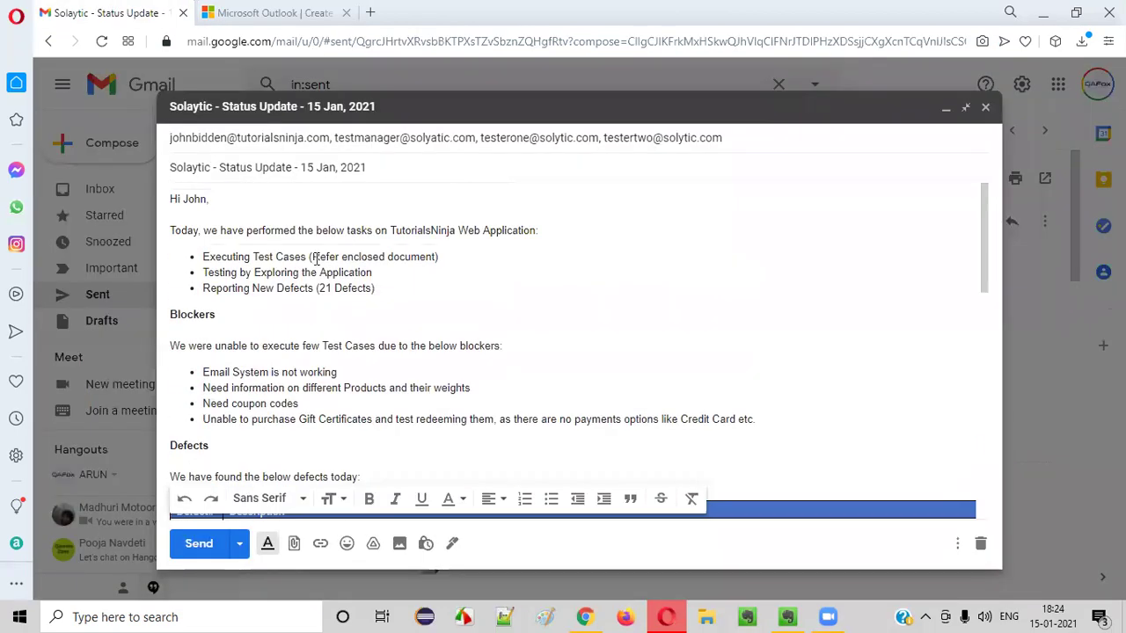
Check the draft, highlight part of the Outlook heading, and return to Gmail
scroll(446, 313, "down", 10)
scroll(443, 314, "up", 10)
scroll(422, 421, "down", 5)
left_click(269, 12)
left_click_drag(212, 167, 433, 167)
left_click(499, 206)
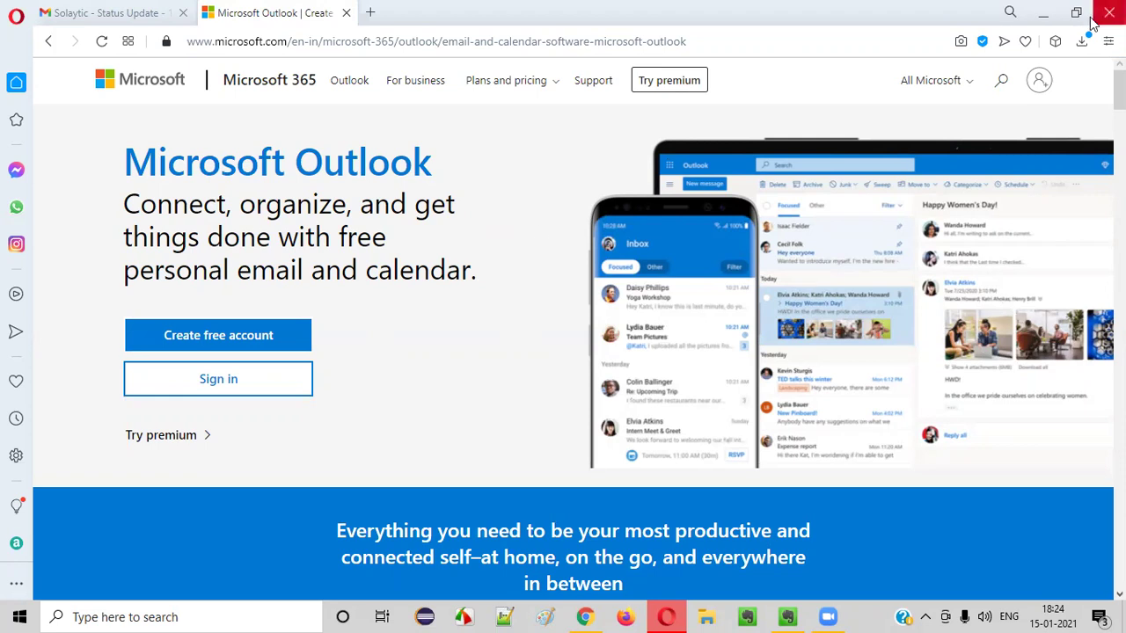
left_click(138, 10)
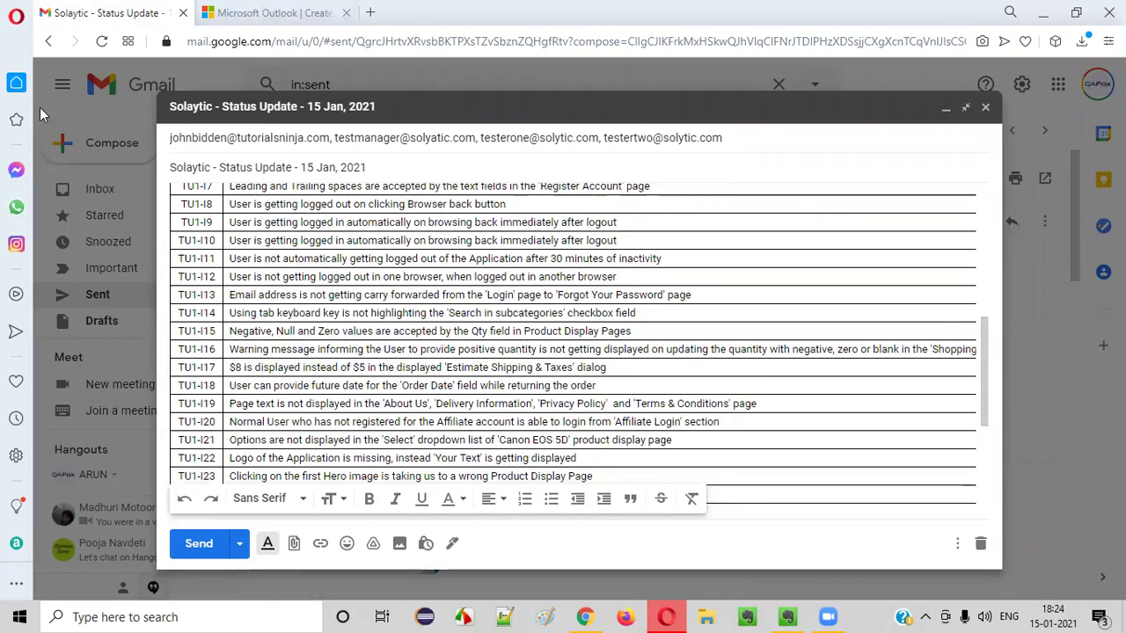
Select the Microsoft Outlook heading and tagline, then close the Outlook tab
left_click(296, 19)
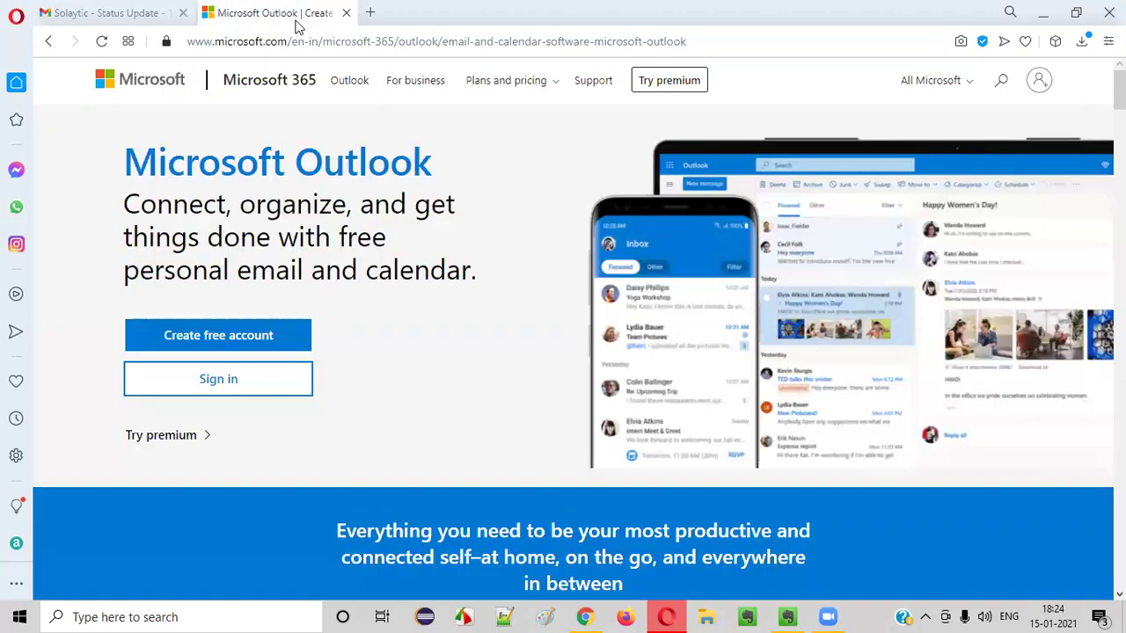
left_click_drag(171, 164, 440, 264)
left_click(440, 264)
left_click_drag(180, 155, 467, 264)
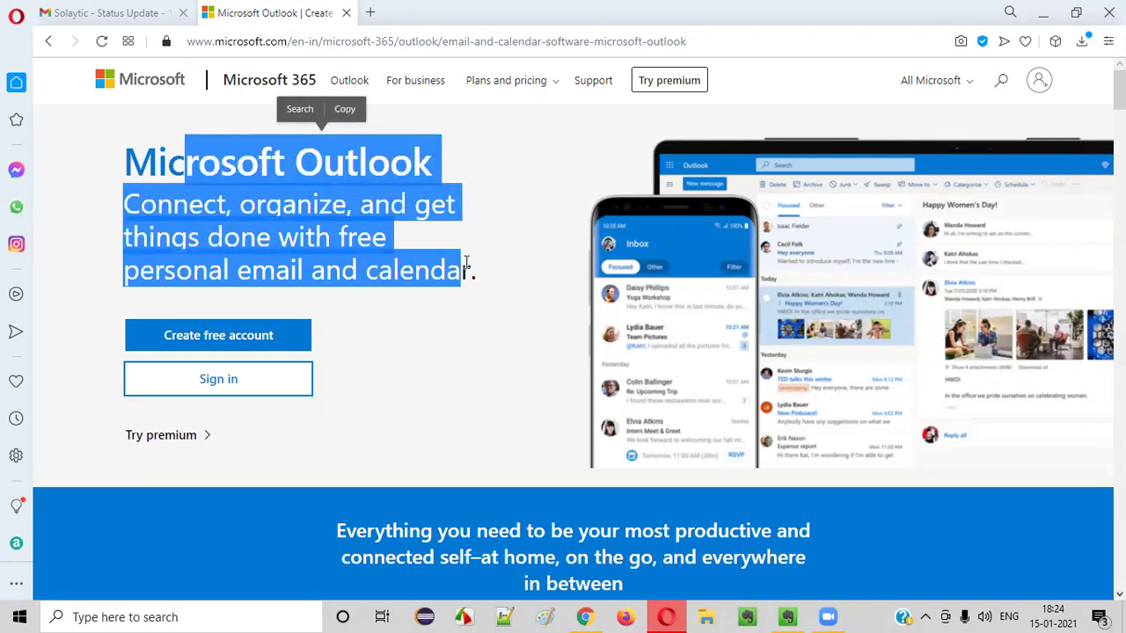
left_click(457, 264)
left_click_drag(114, 157, 482, 167)
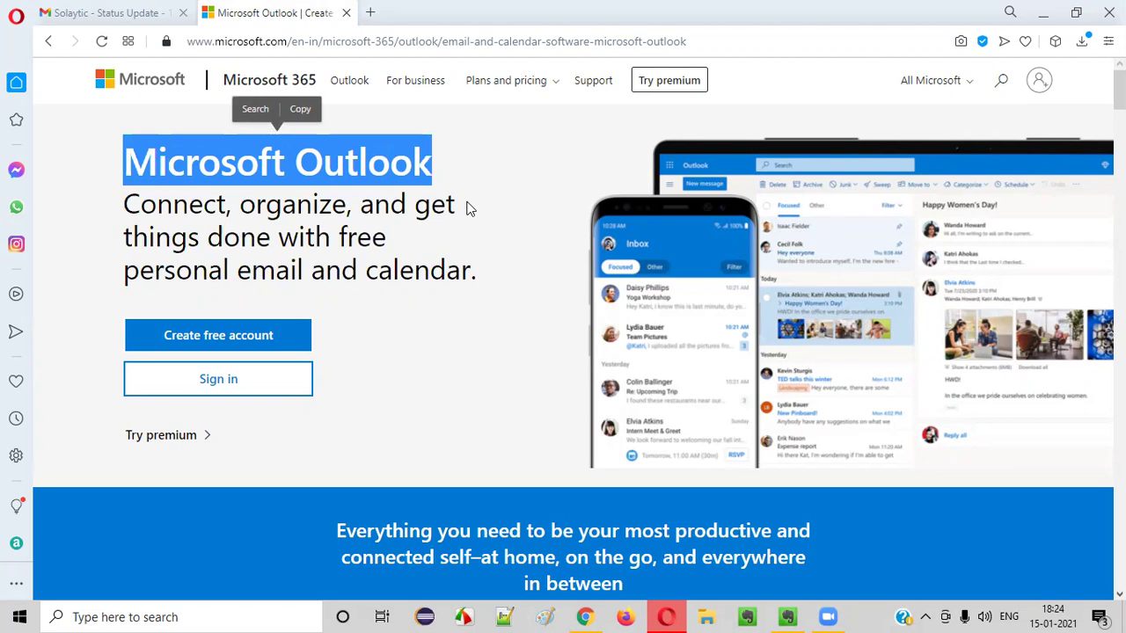
left_click(346, 12)
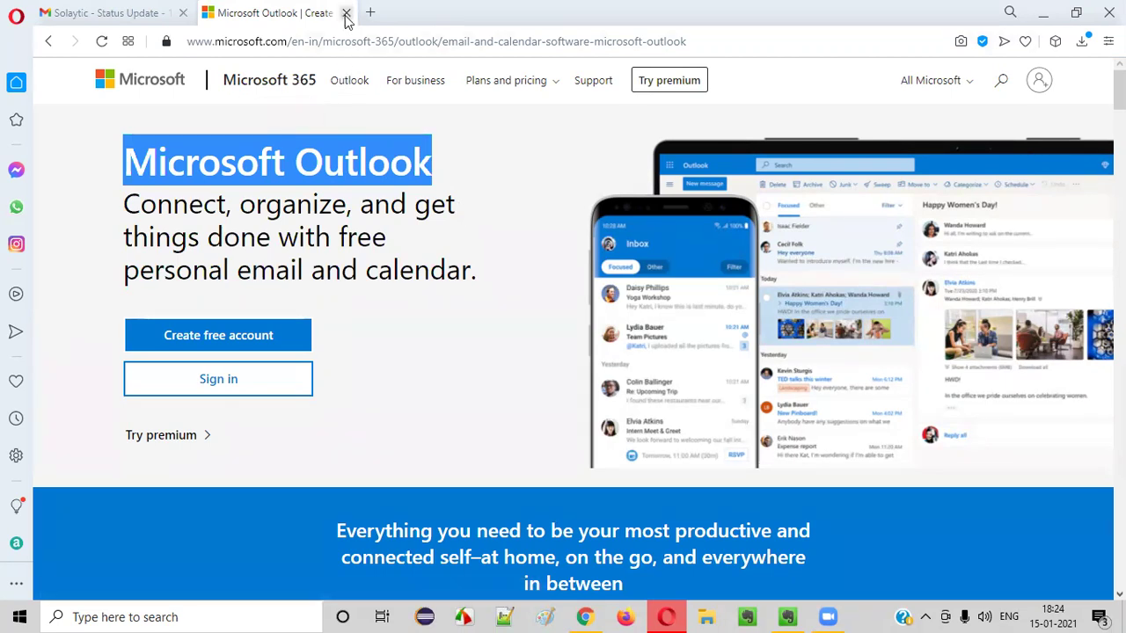
Review and send the 'Solaytic - Status Update - 15 Jan, 2021' email, then bring Evernote forward
scroll(442, 293, "up", 10)
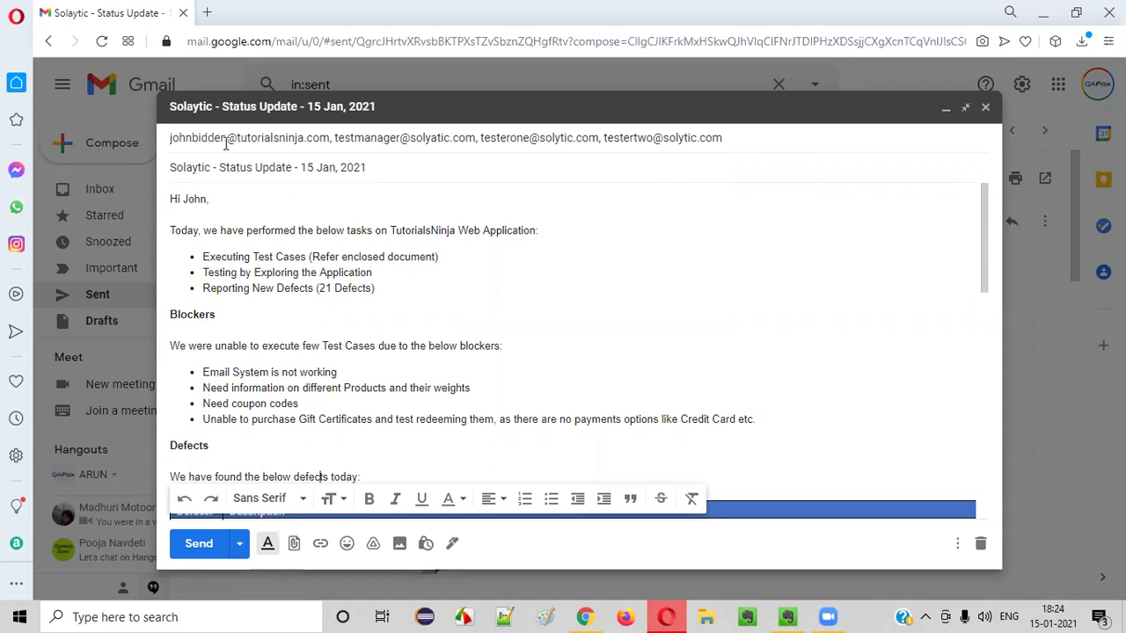
scroll(460, 282, "down", 10)
scroll(451, 293, "up", 10)
left_click(198, 544)
left_click(787, 617)
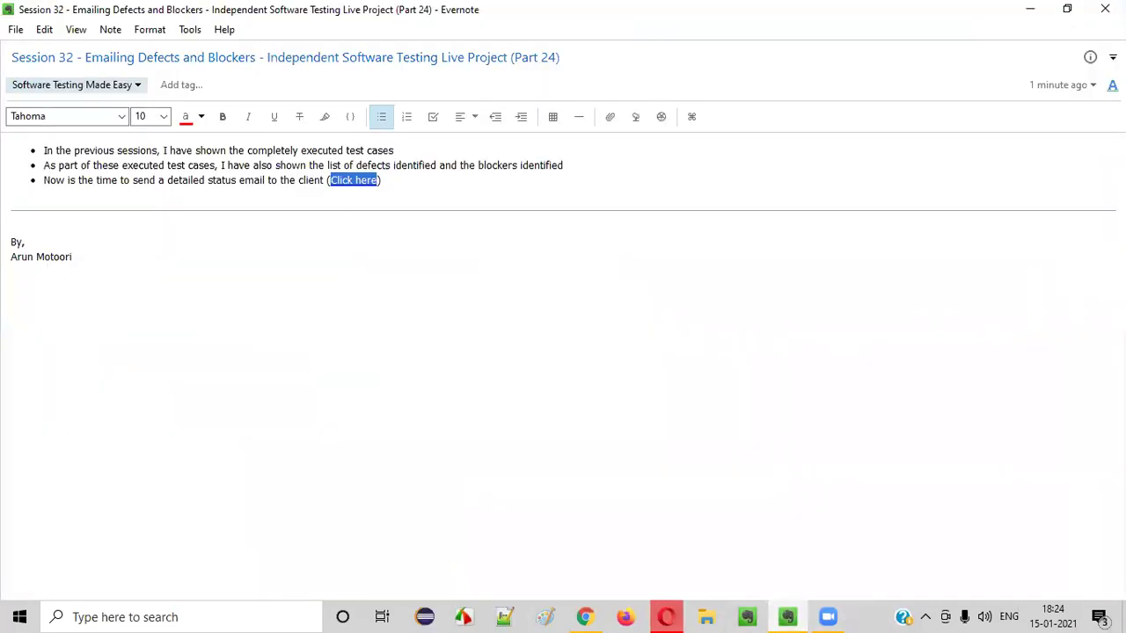
left_click(364, 259)
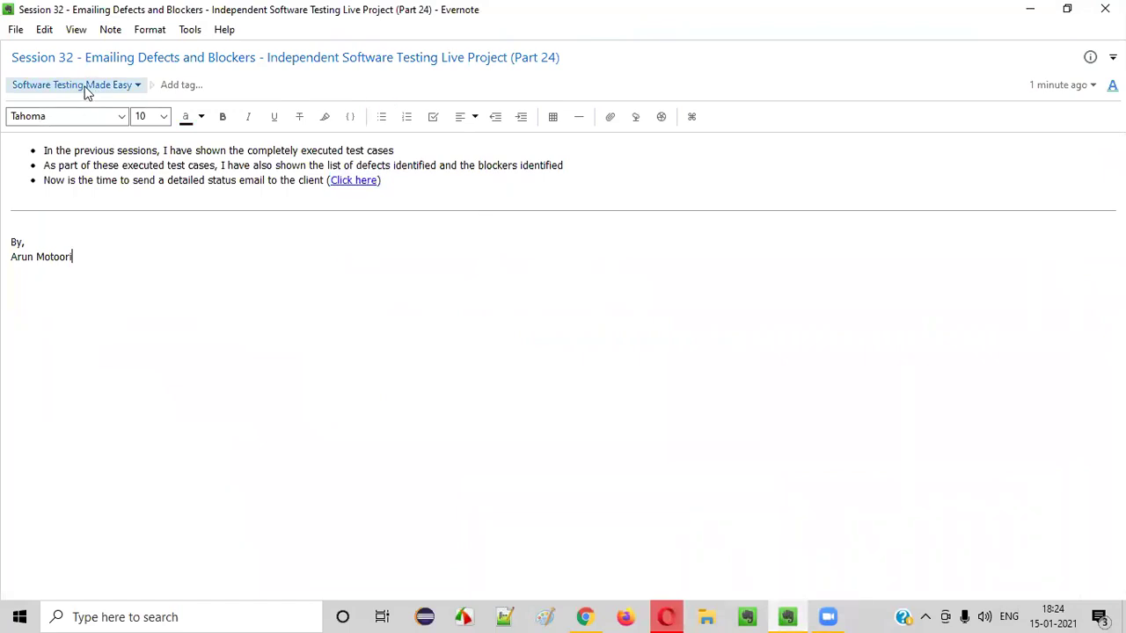
left_click_drag(86, 56, 257, 59)
left_click(318, 228)
left_click_drag(440, 57, 511, 57)
left_click(586, 262)
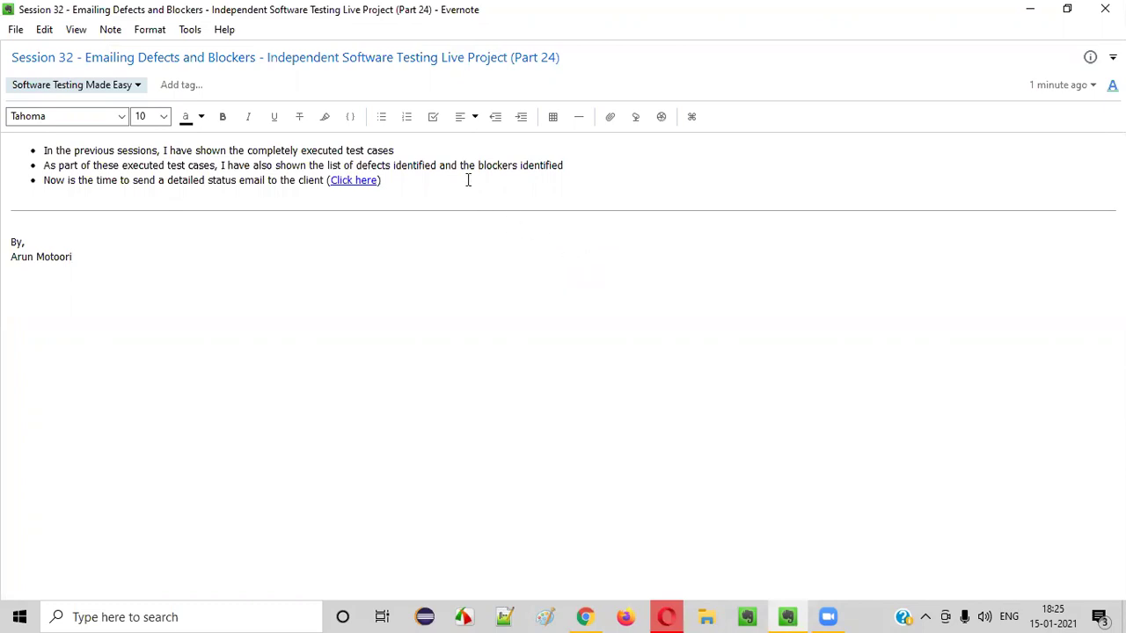
left_click_drag(440, 57, 504, 60)
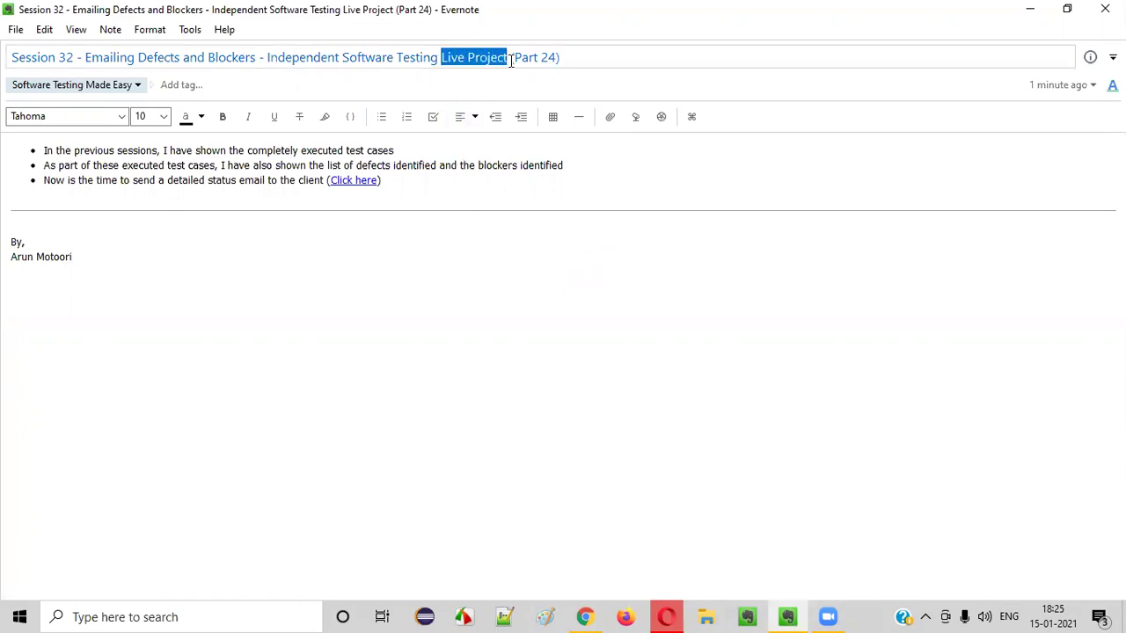
left_click(605, 330)
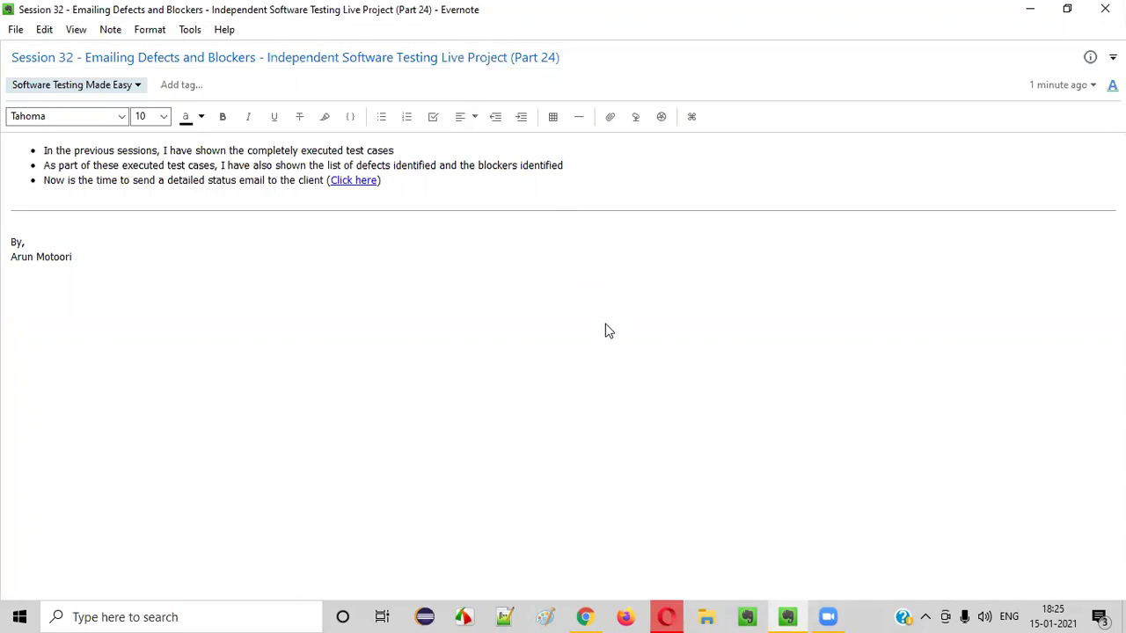